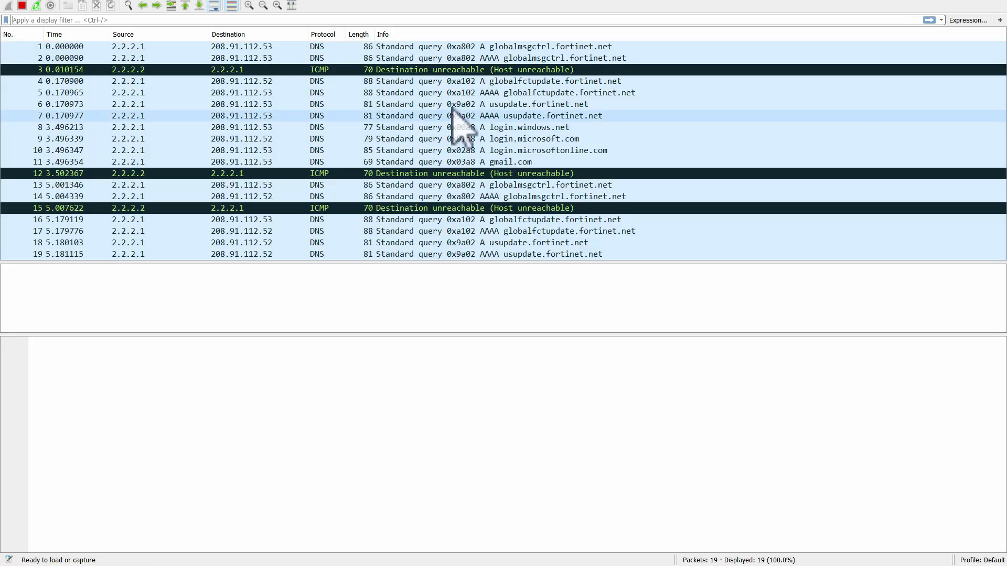
left_click_drag(553, 0, 474, 0)
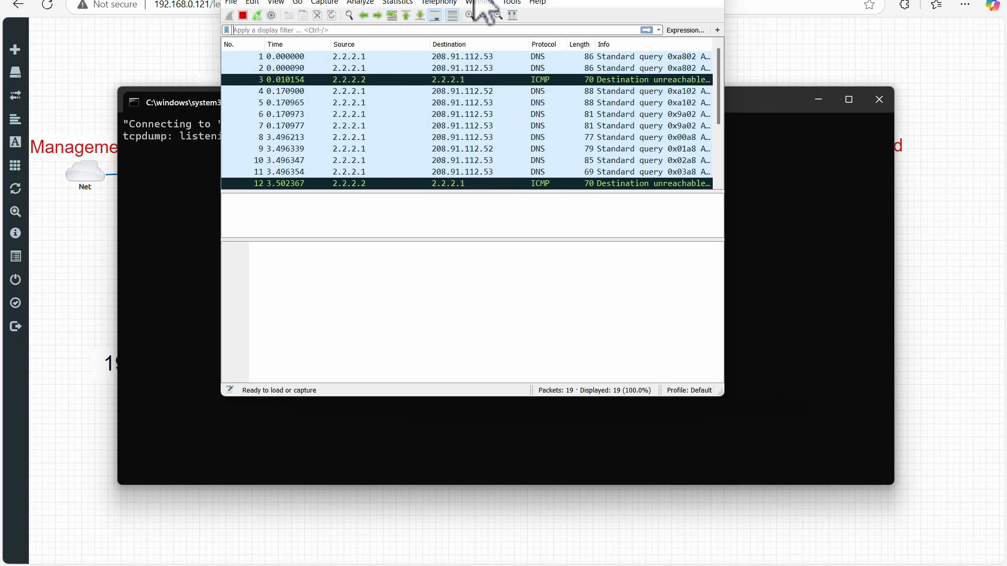
left_click_drag(682, 10, 687, 2)
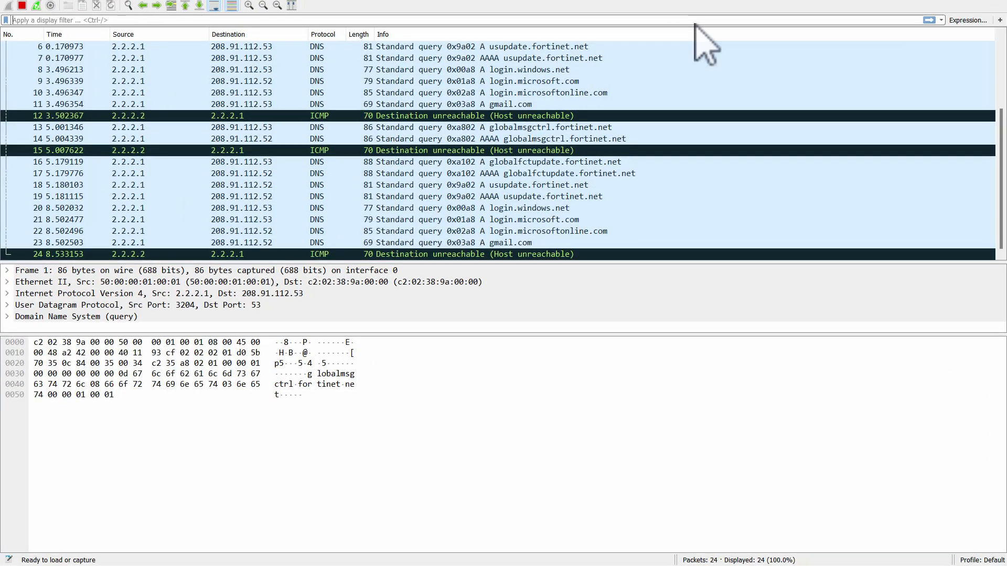
scroll(1001, 199, "up", 4)
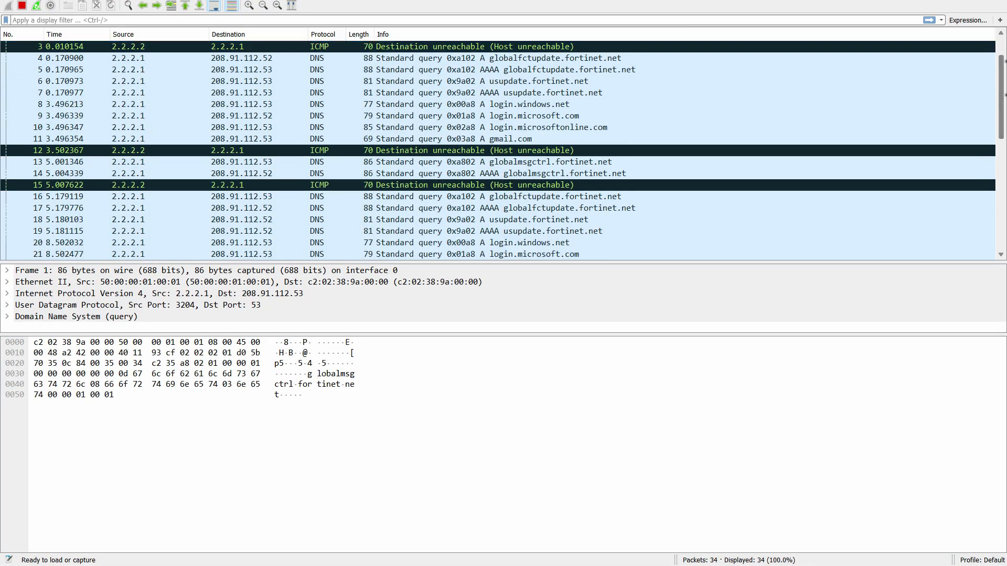
- Switch to the 192.168.0.41 PuTTY session and run "clear vpn ike-sa gateway tunnel_with_Fortinet" twice
mouse_move(499, 522)
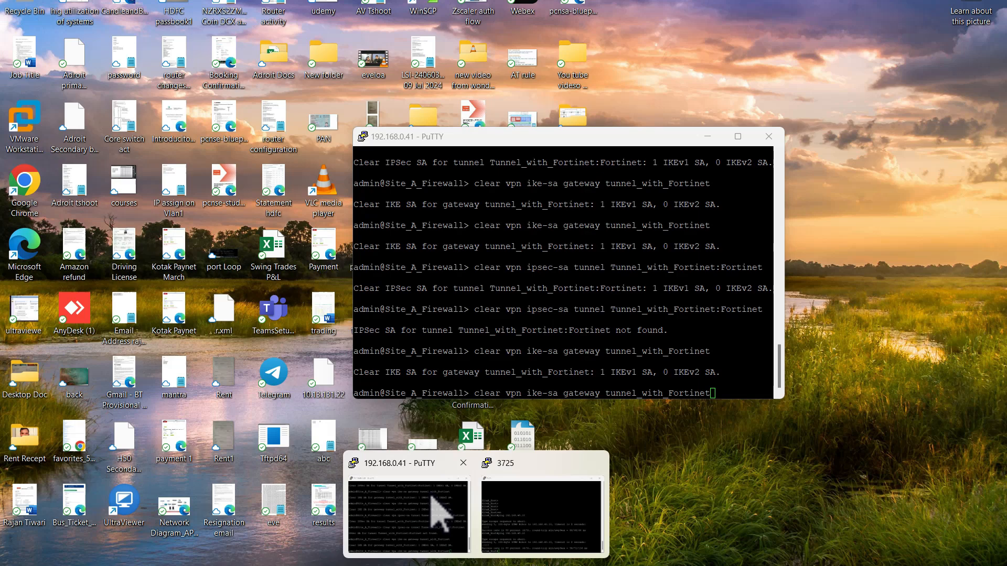
left_click(438, 505)
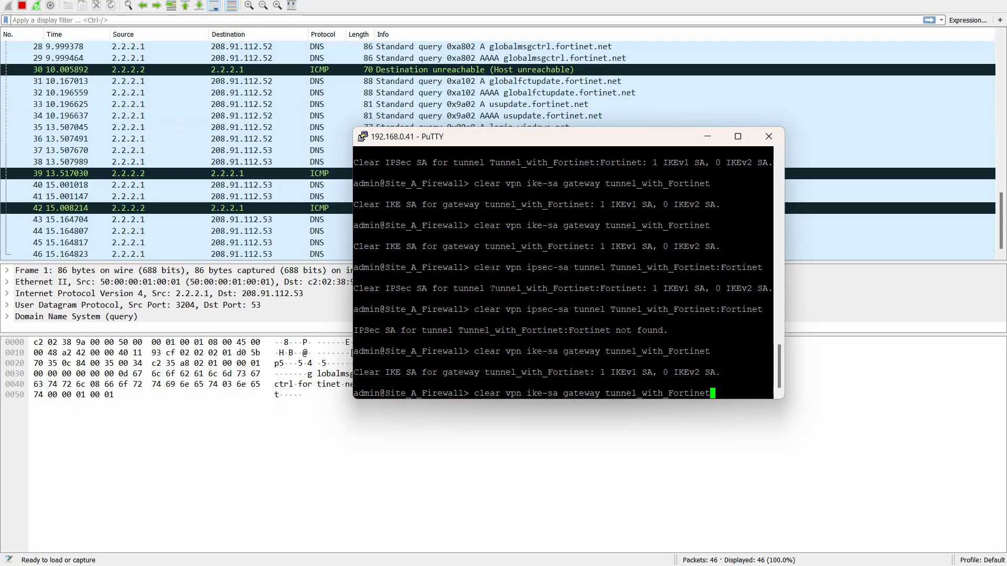
key("Return")
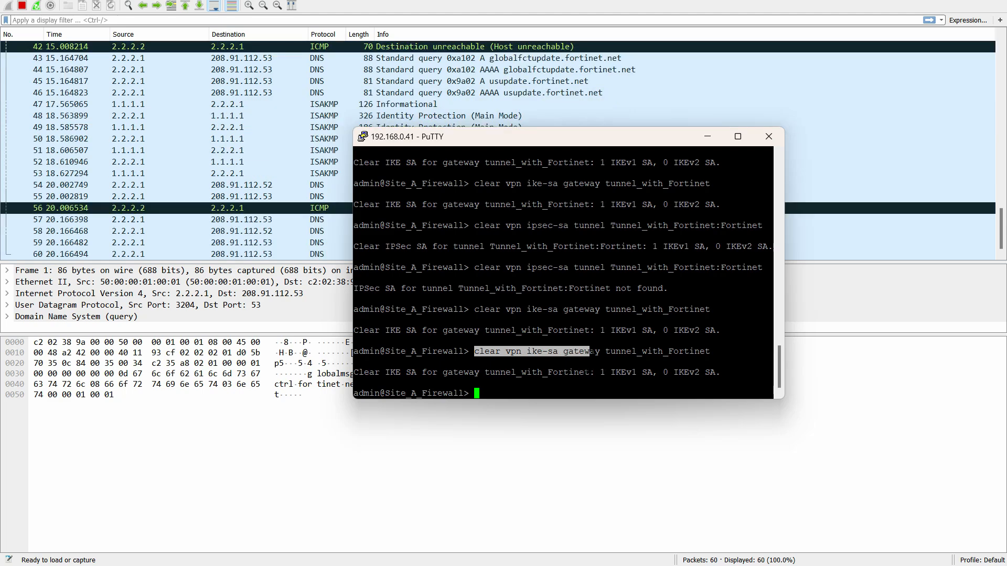
left_click_drag(662, 351, 771, 363)
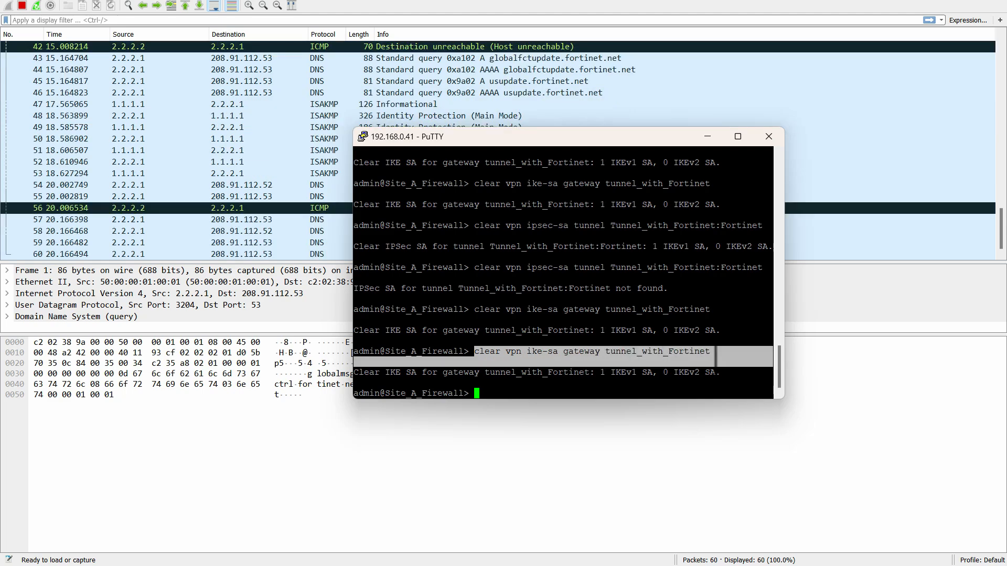
left_click(647, 356)
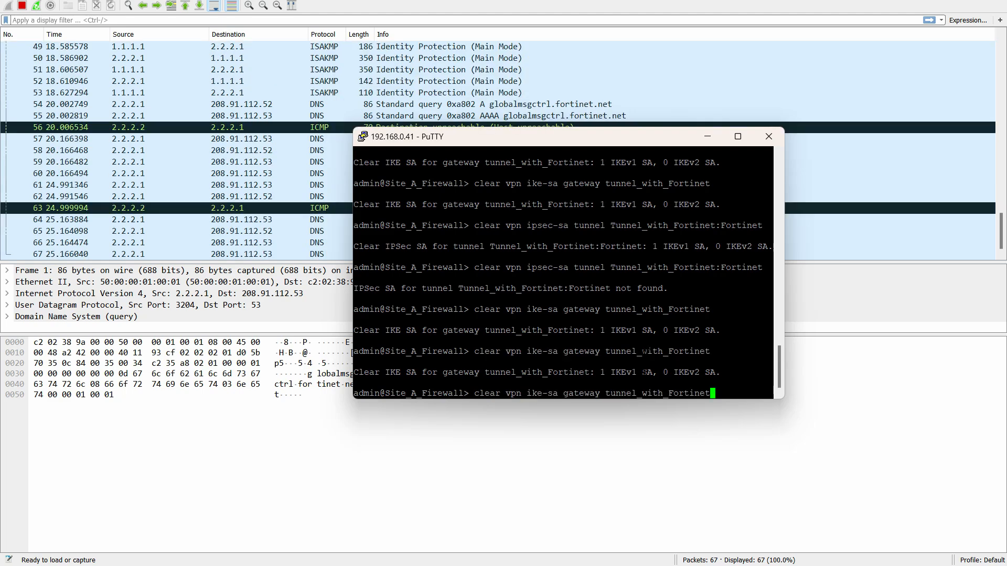
key("Return")
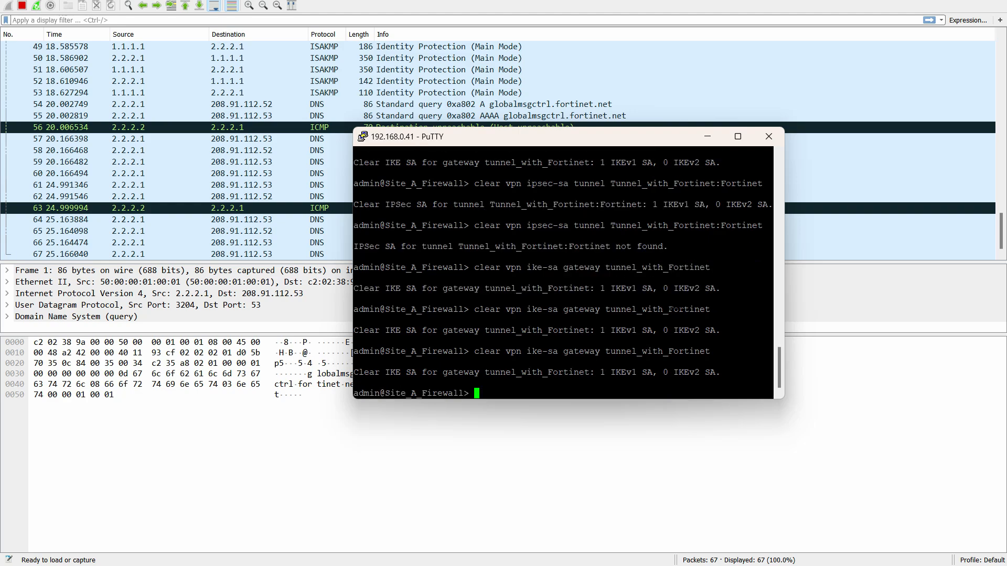
- Switch to Wireshark to stop the running packet capture, and recheck the clear commands in the 192.168.0.41 PuTTY session
left_click(21, 5)
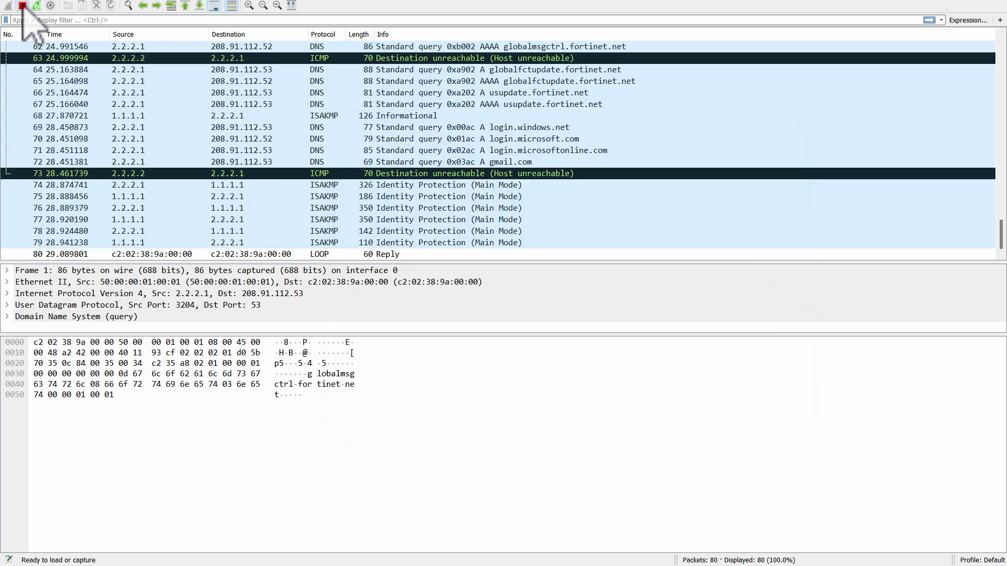
mouse_move(488, 561)
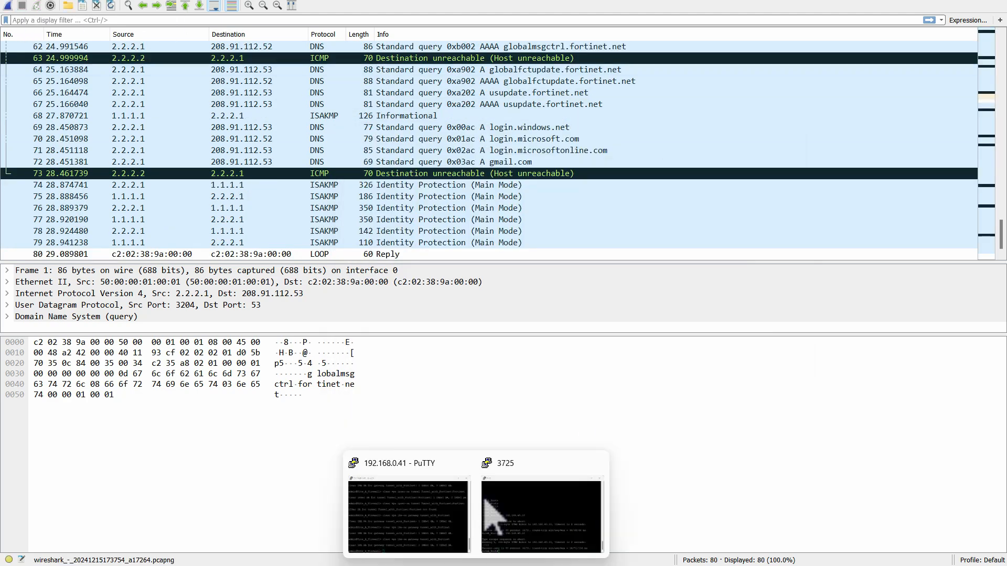
left_click(433, 528)
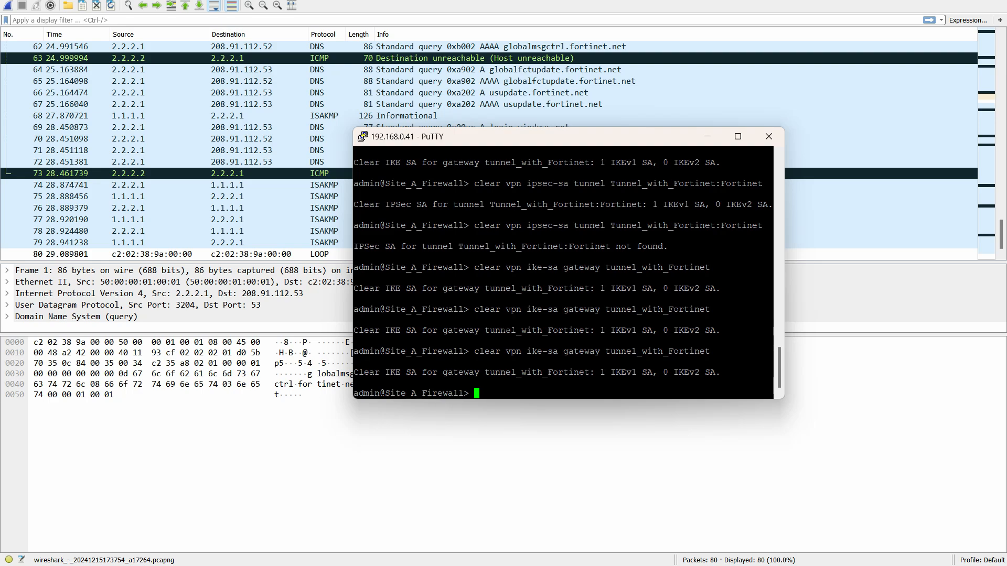
left_click(577, 8)
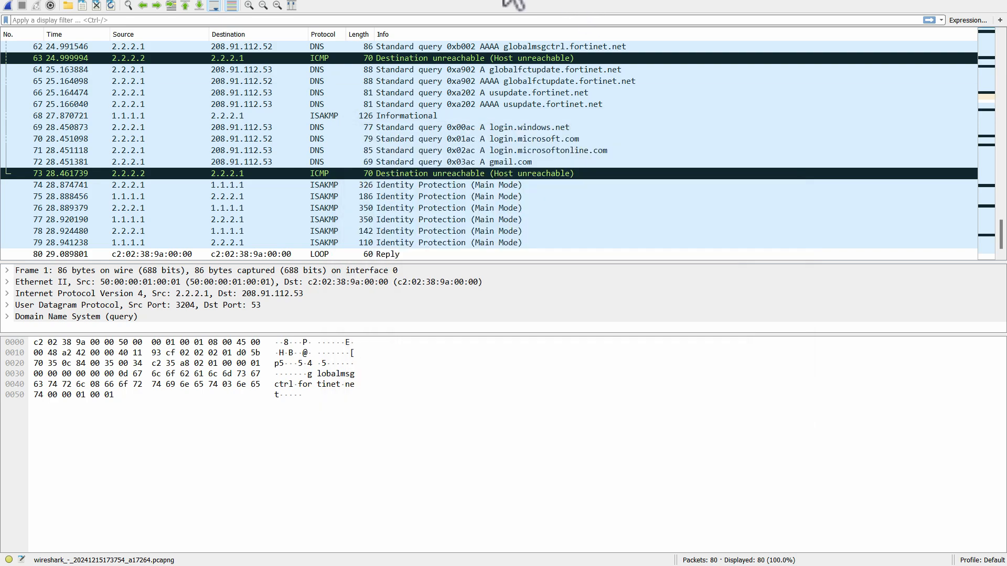
mouse_move(1001, 224)
left_mouse_down()
mouse_move(1002, 131)
mouse_move(1005, 237)
left_mouse_up()
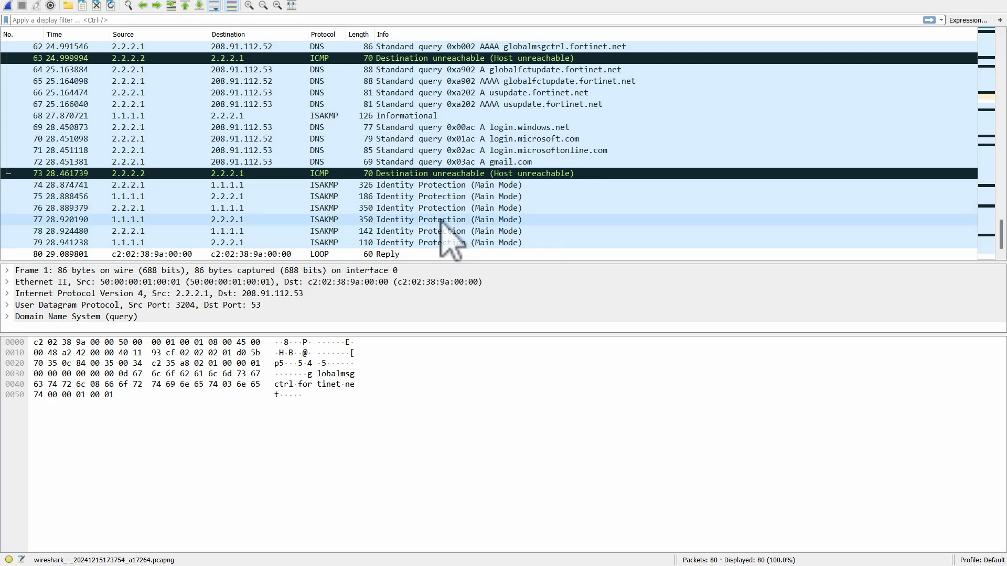
- Examine the six ISAKMP Identity Protection (Main Mode) packets one by one, from packet 74 to packet 79
left_click(207, 186)
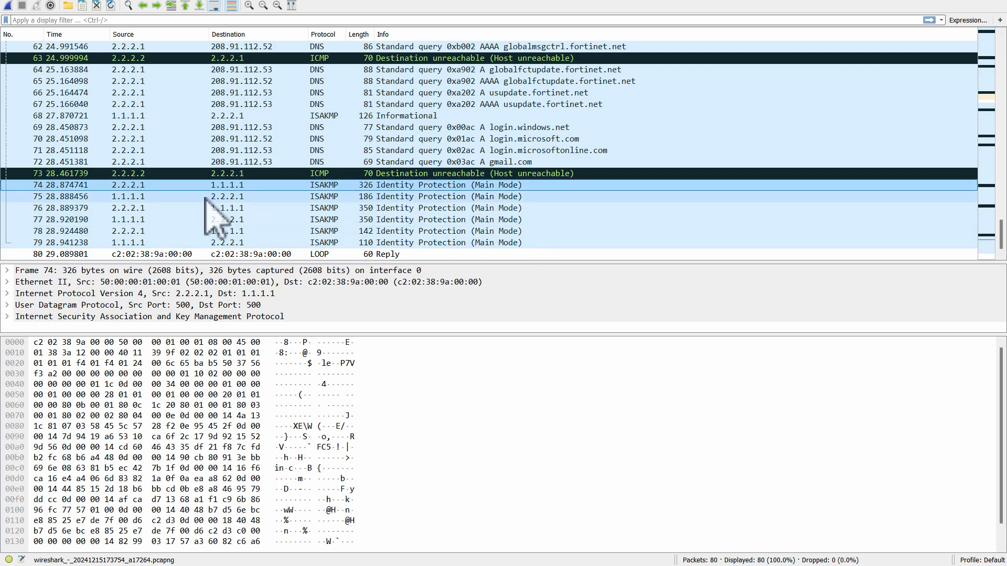
left_click(205, 197)
left_click(203, 207)
left_click(204, 220)
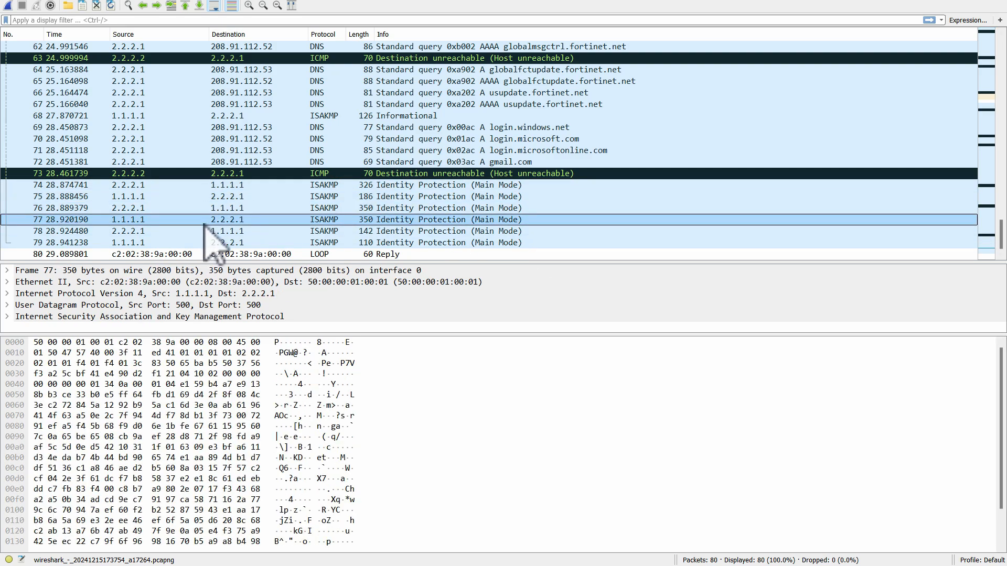
left_click(205, 231)
left_click(205, 243)
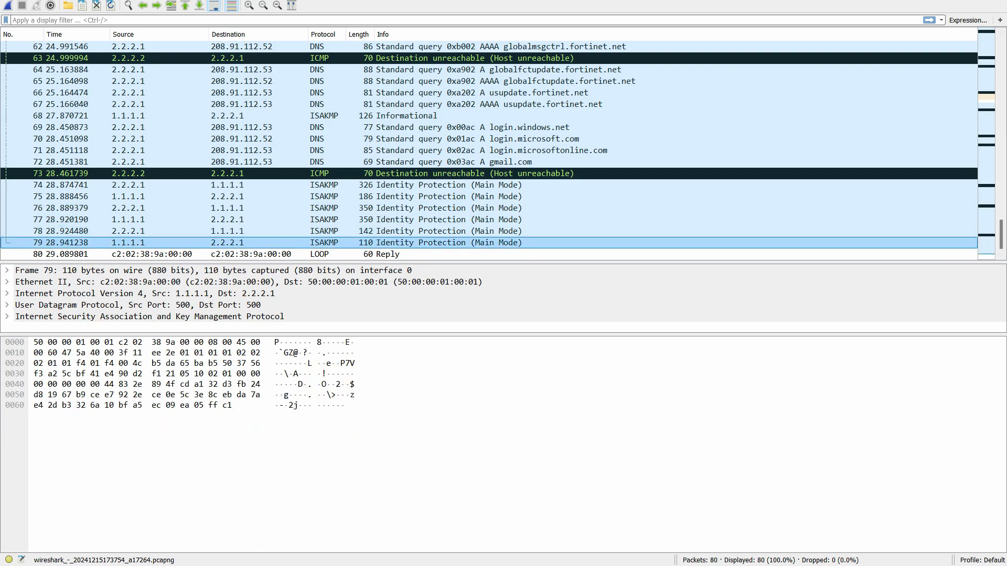
key("ctrl+2")
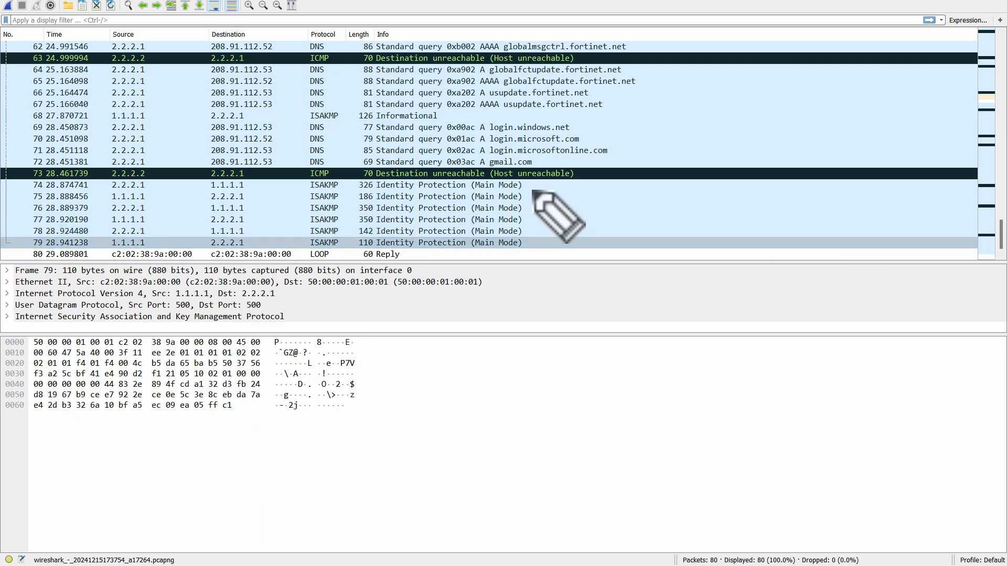
mouse_move(527, 185)
left_mouse_down()
mouse_move(553, 185)
mouse_move(533, 208)
mouse_move(536, 240)
left_mouse_up()
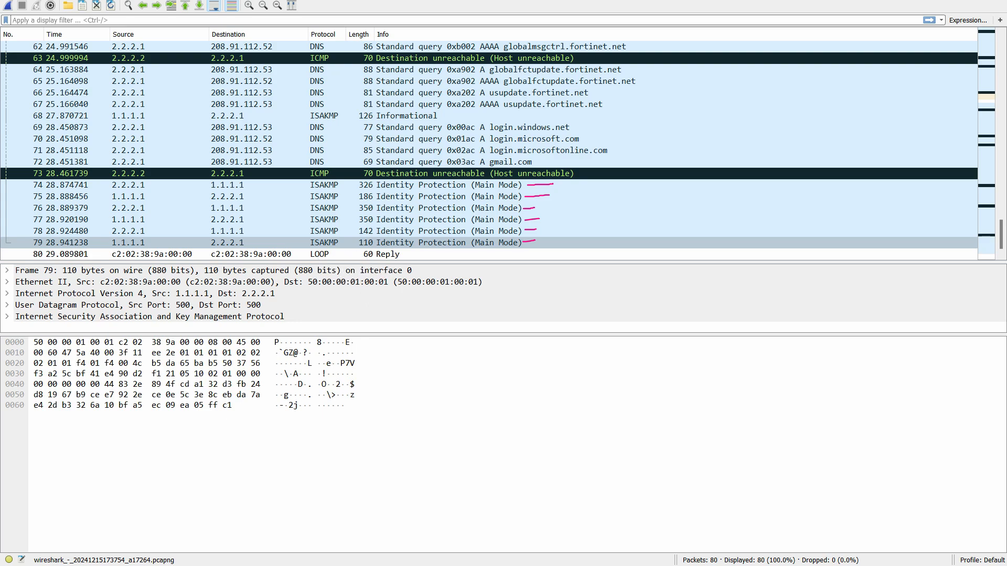
- Expand the UDP and ISAKMP sections of packet 74 in an enlarged details pane and examine the NAT-T vendor ID payloads
left_click(145, 185)
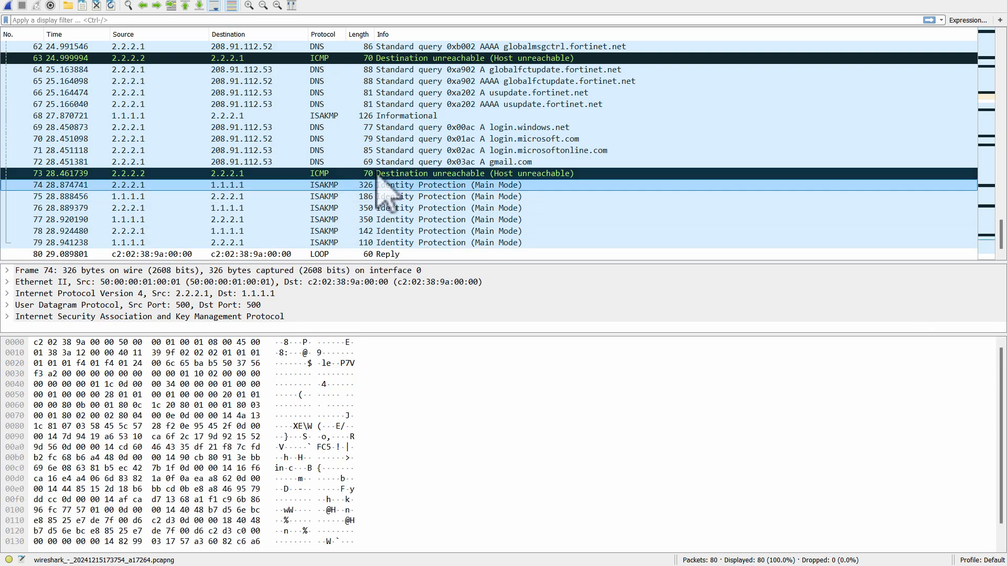
left_click(7, 305)
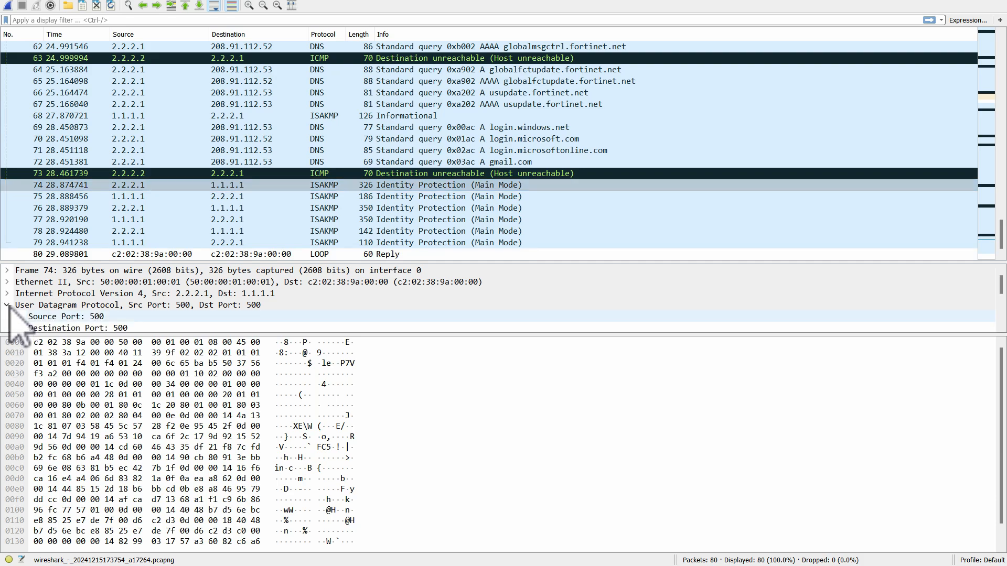
left_click_drag(503, 333, 479, 493)
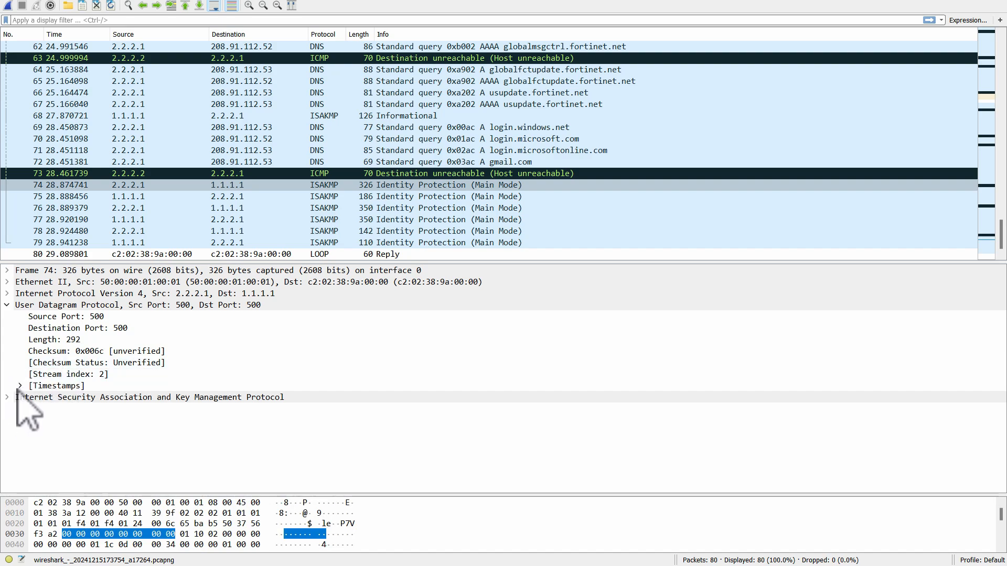
left_click(7, 398)
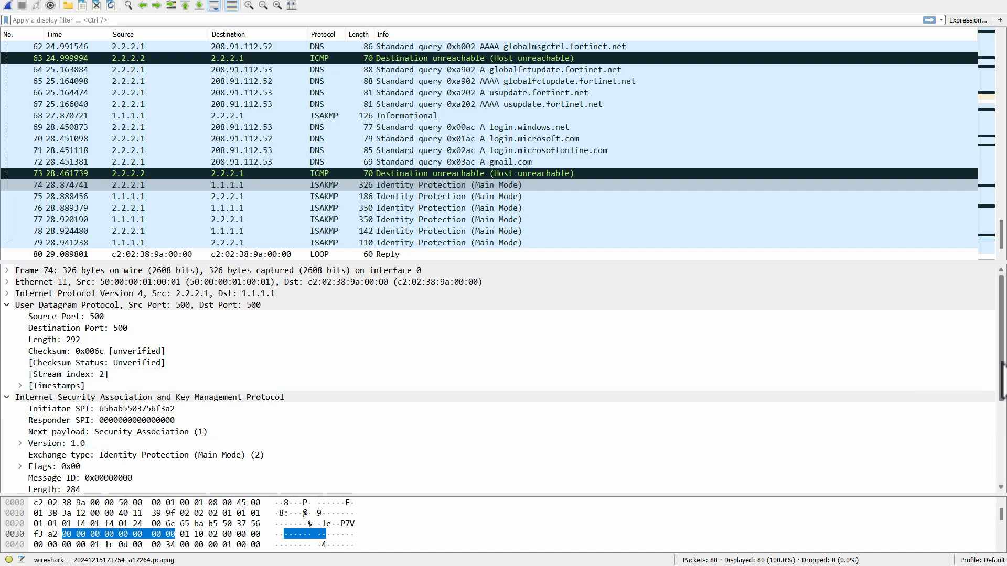
left_click_drag(1000, 367, 998, 449)
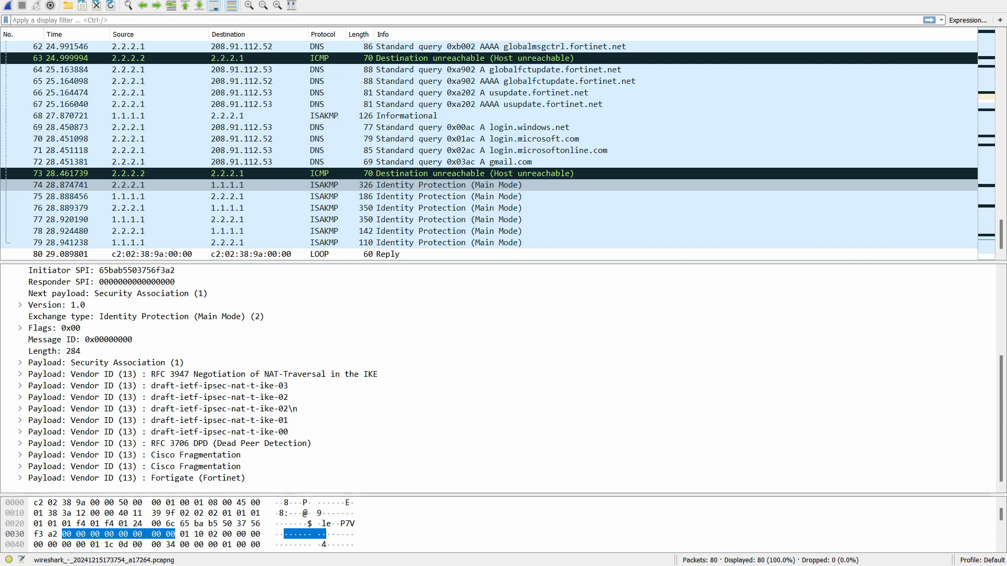
key("ctrl+shift+3")
mouse_move(209, 390)
left_mouse_down()
mouse_move(278, 391)
mouse_move(290, 401)
left_mouse_up()
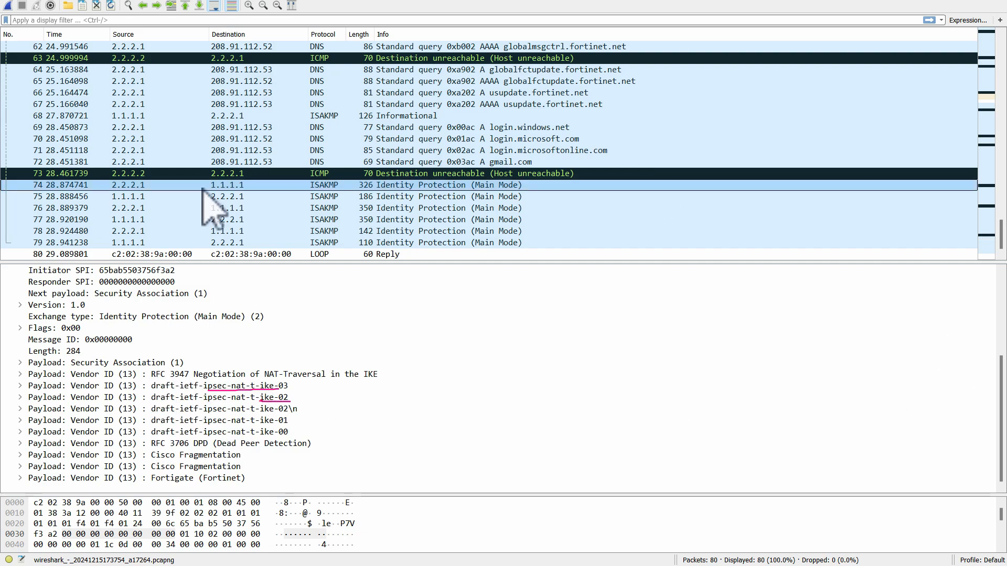
- Collapse packet 74's UDP section and examine the source and destination addresses in its IPv4 header
left_click(386, 185)
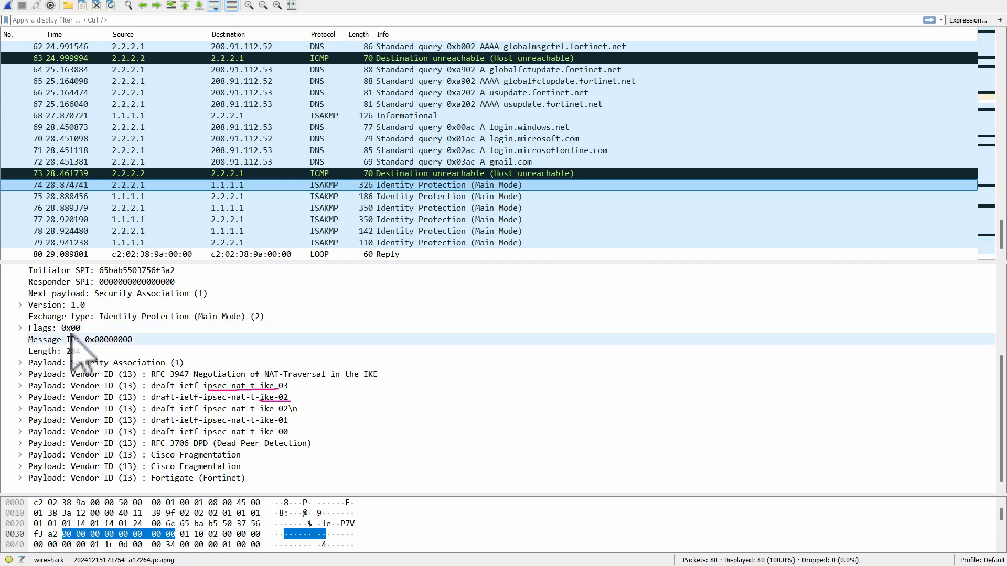
scroll(999, 377, "up", 4)
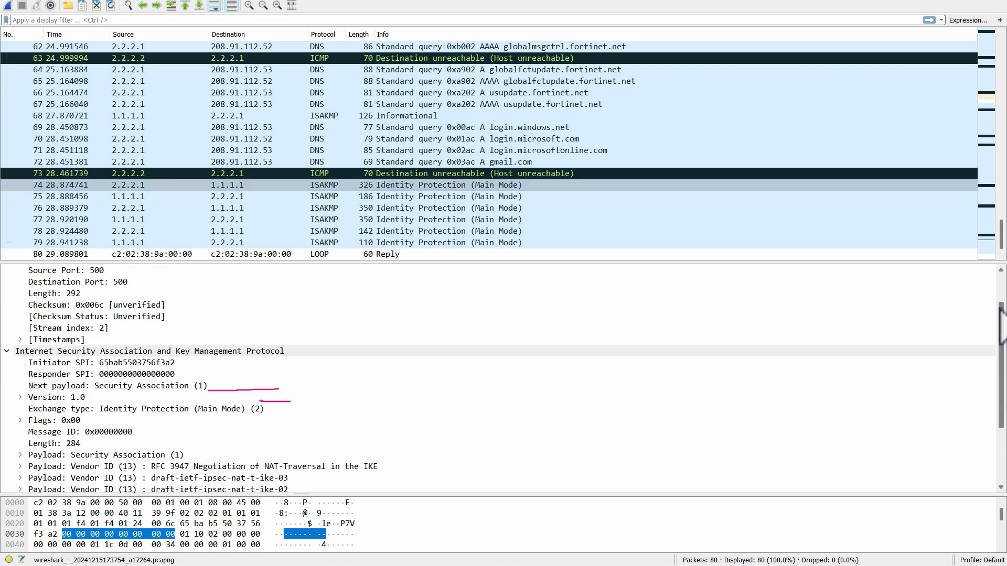
left_click(7, 305)
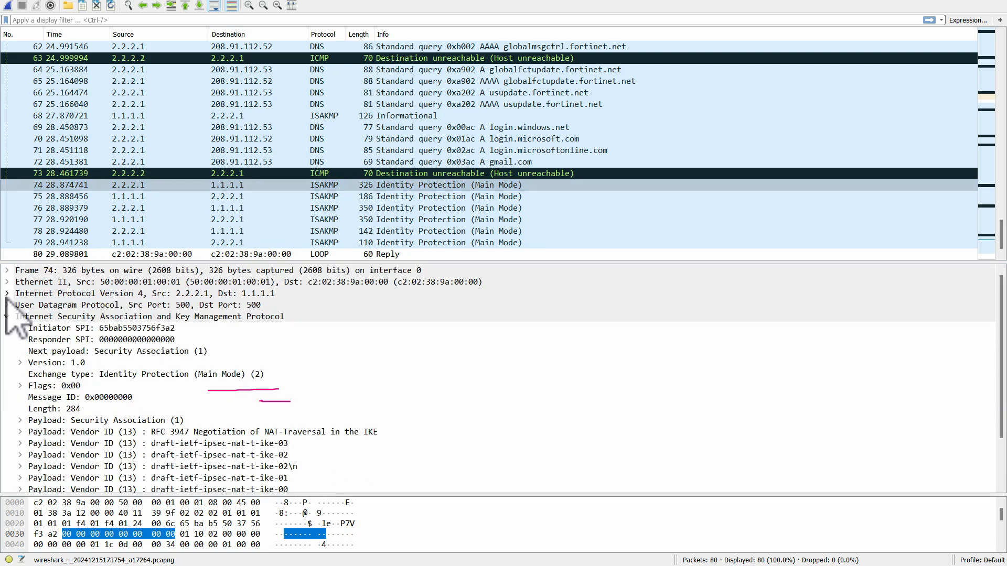
left_click(7, 295)
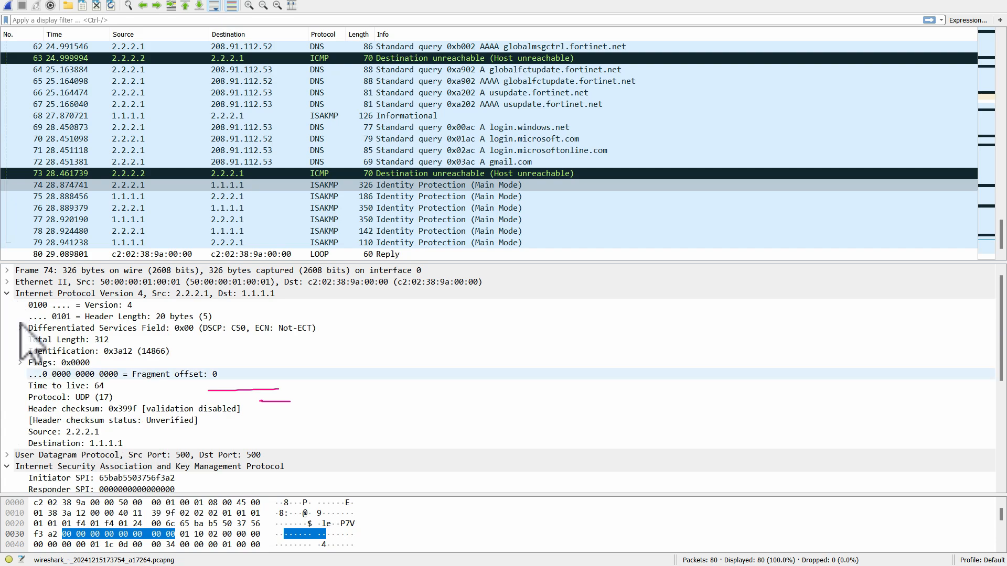
left_click(82, 434)
left_click(83, 443)
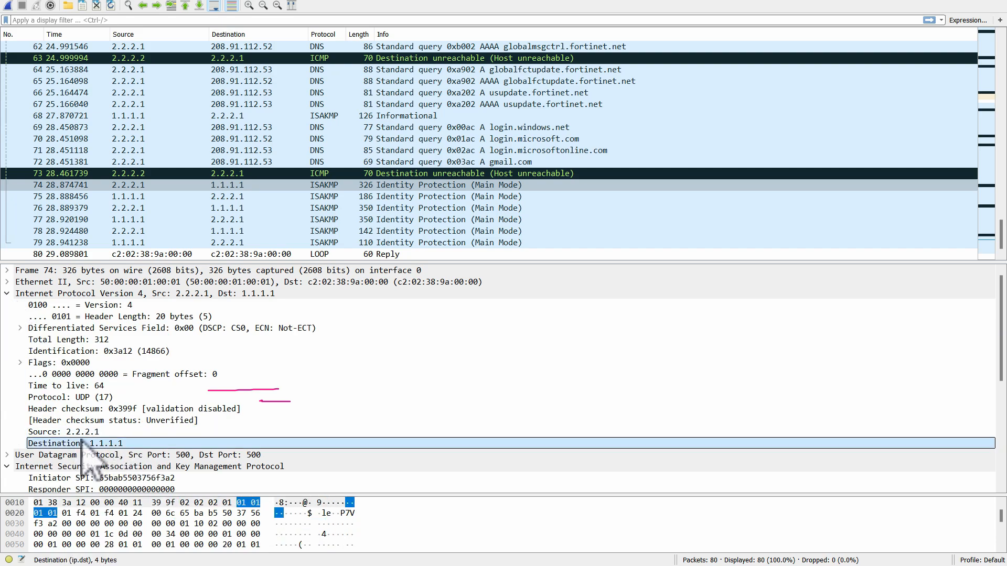
left_click(8, 294)
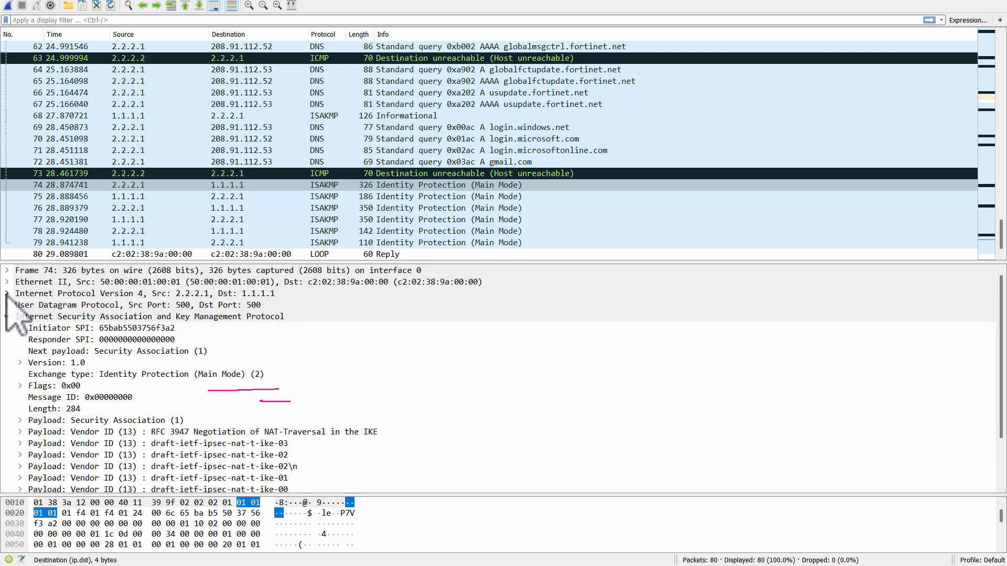
- Examine packet 74's UDP source and destination ports and the version details of its ISAKMP header
left_click(8, 305)
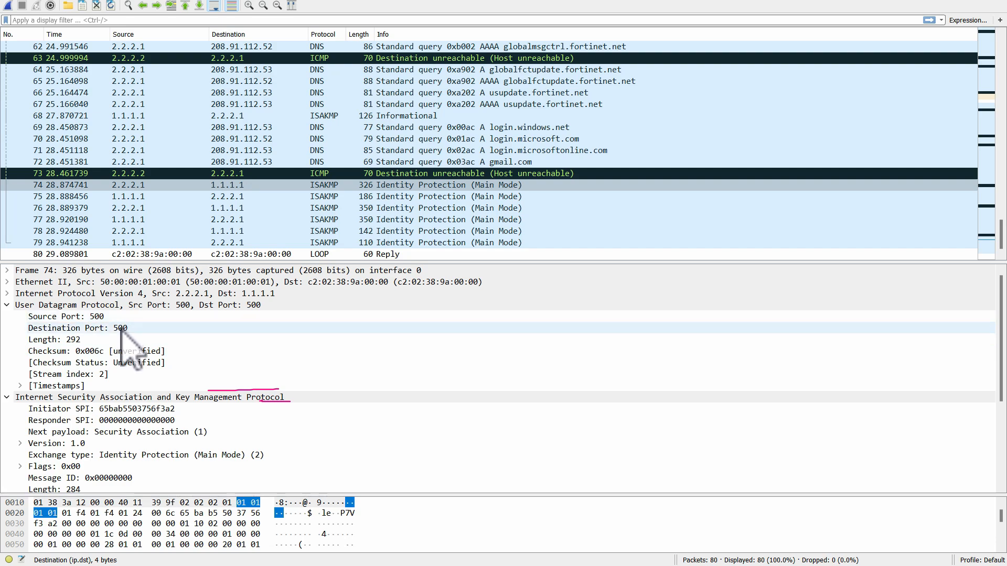
left_click(7, 305)
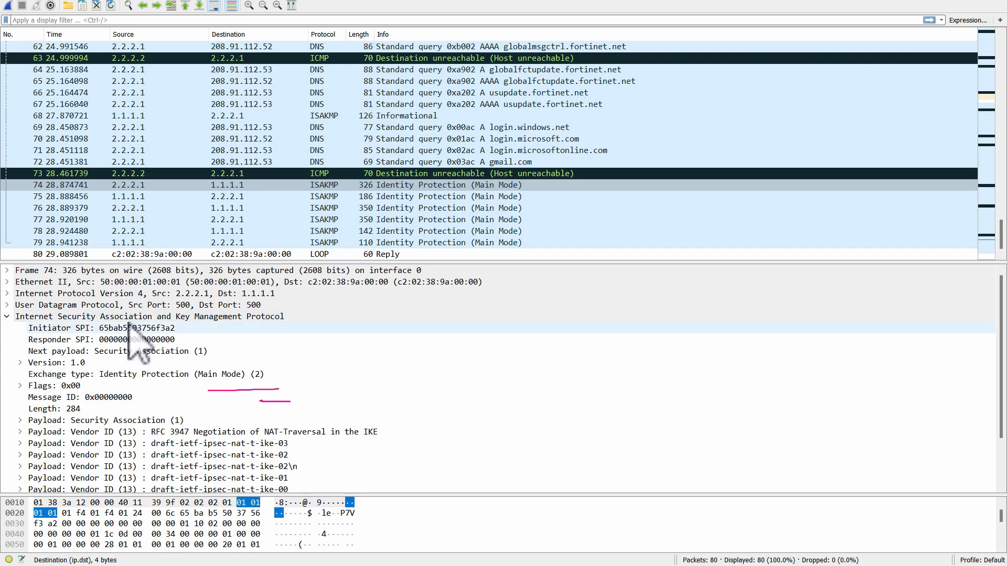
left_click(20, 362)
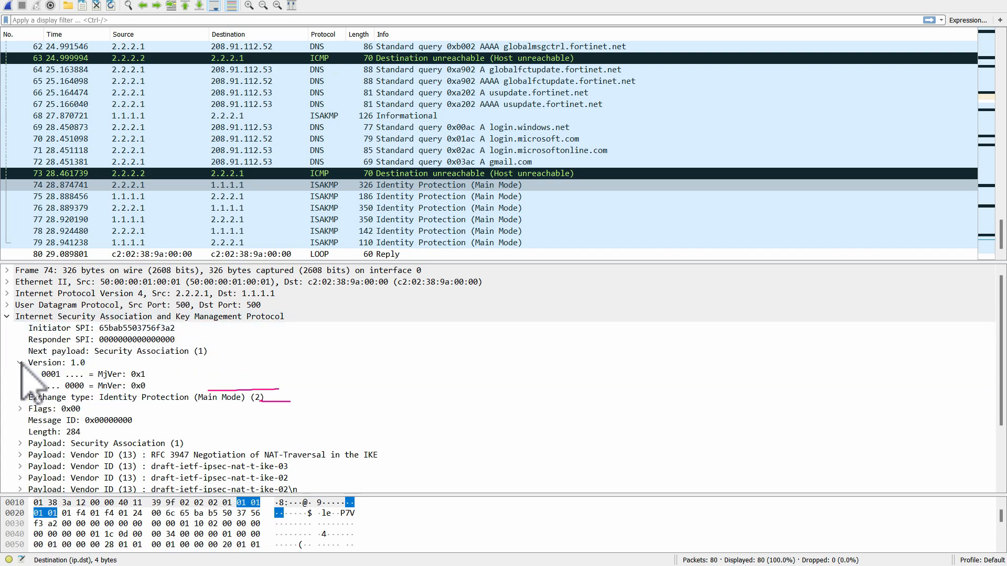
left_click(19, 363)
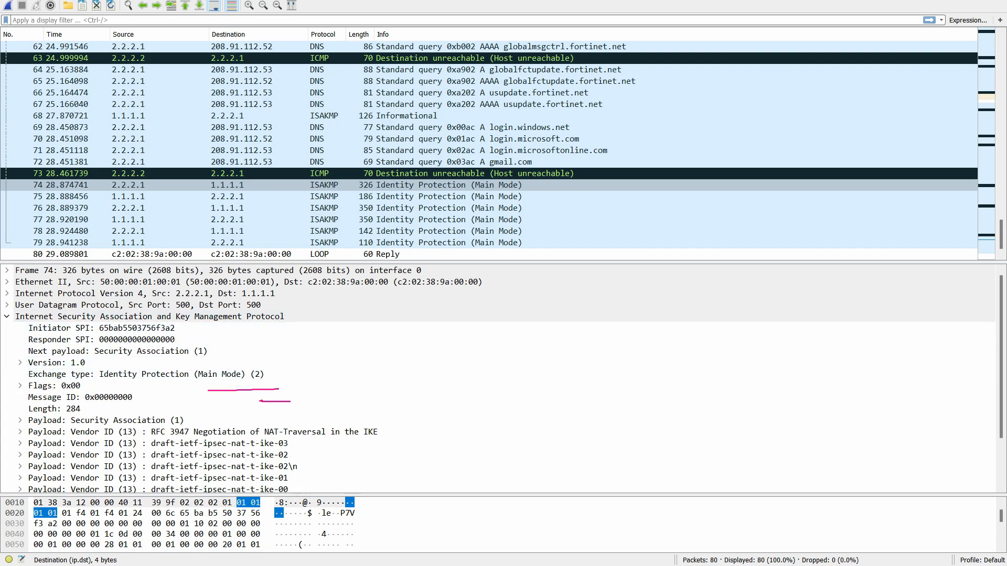
- Examine the Security Association payload of packet 74, including its Situation and Proposal sections, and collapse it
key("ctrl+shift+d")
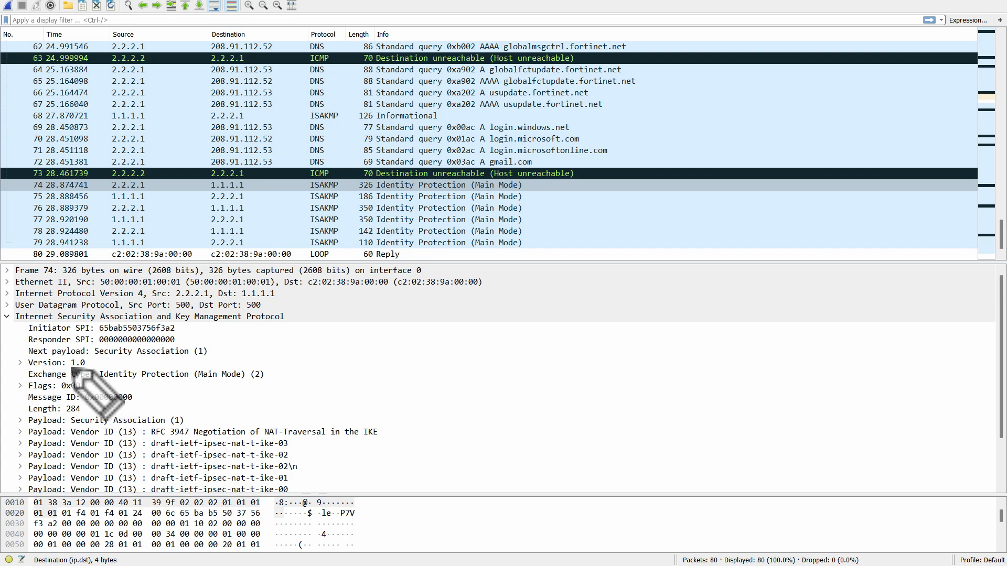
left_click_drag(29, 368, 90, 366)
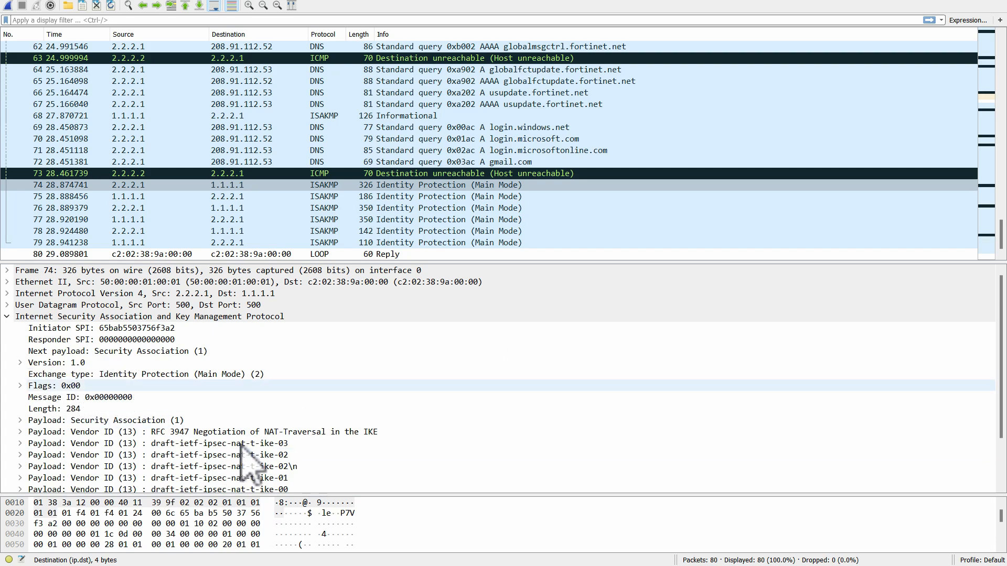
scroll(1003, 446, "down", 2)
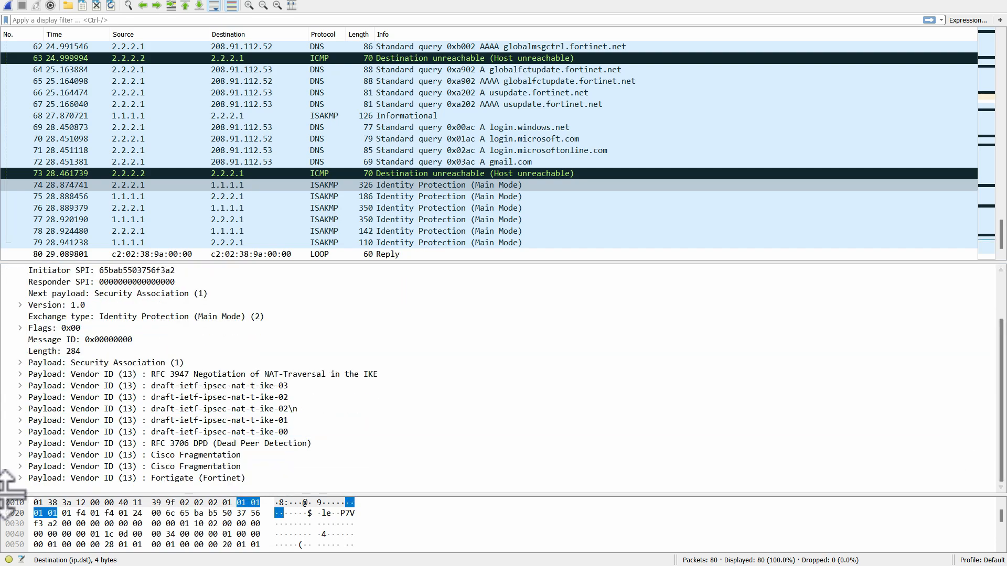
left_click(20, 362)
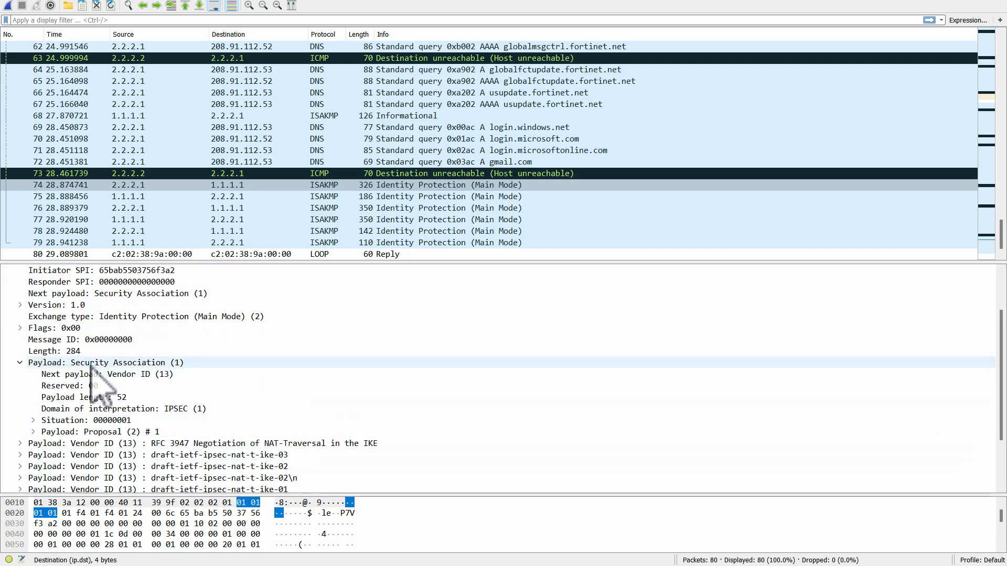
left_click(34, 420)
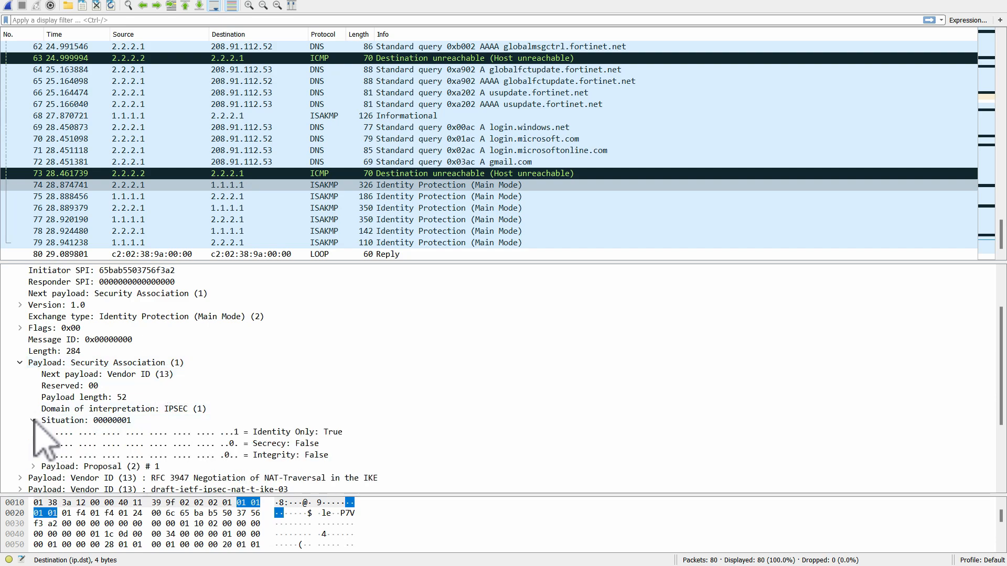
left_click(33, 420)
left_click(33, 431)
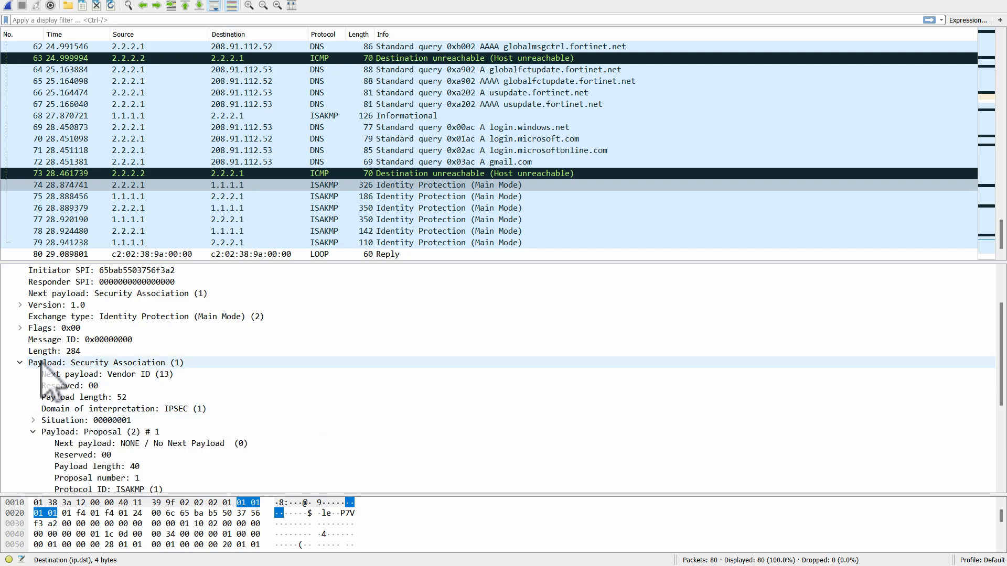
left_click(20, 363)
- Examine packet 74's vendor ID payloads for RFC 3947 NAT-Traversal, RFC 3706 DPD and the draft-ietf-ipsec-nat-t-ike-02 and -03 versions
left_click(20, 374)
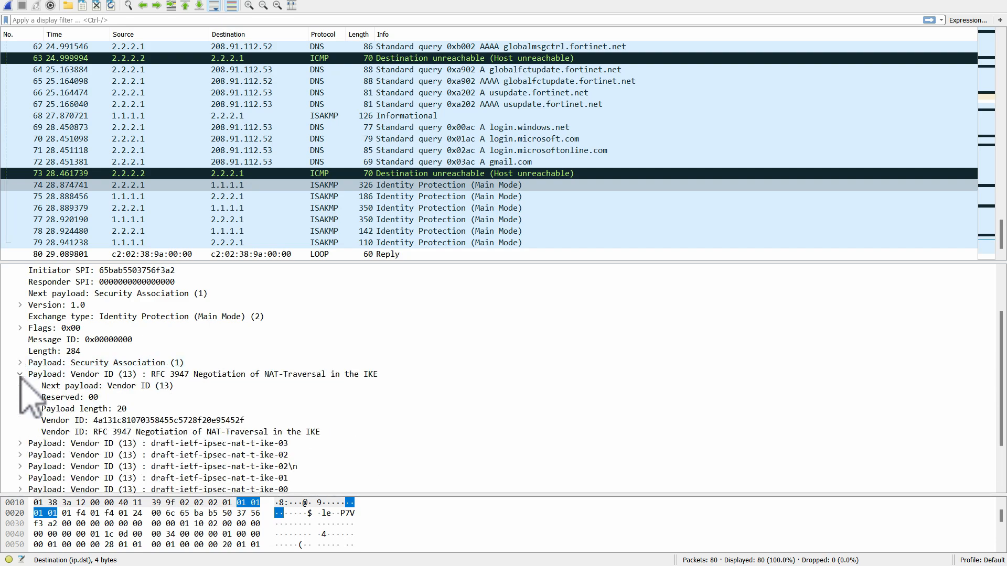
left_click(20, 374)
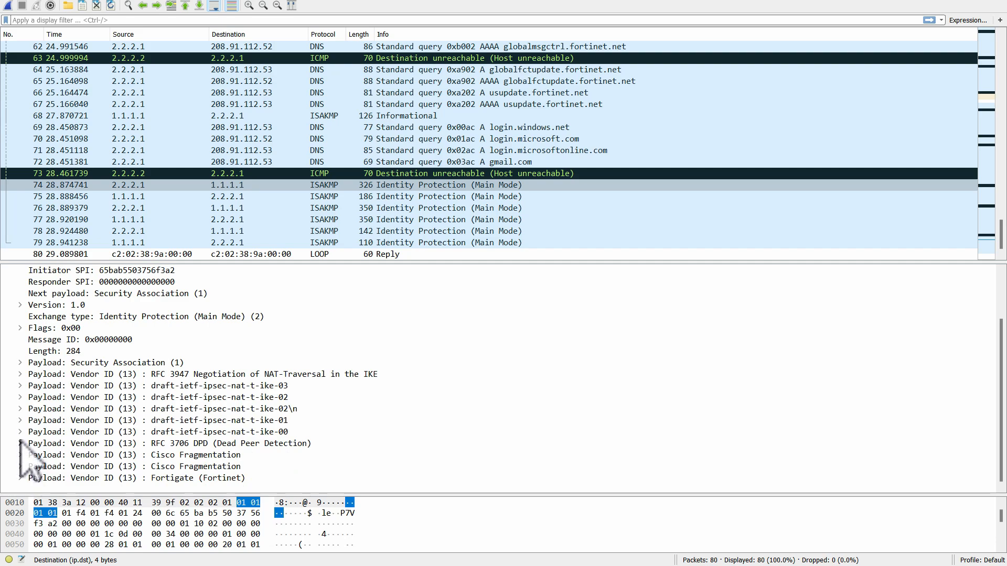
left_click(20, 443)
left_click(21, 444)
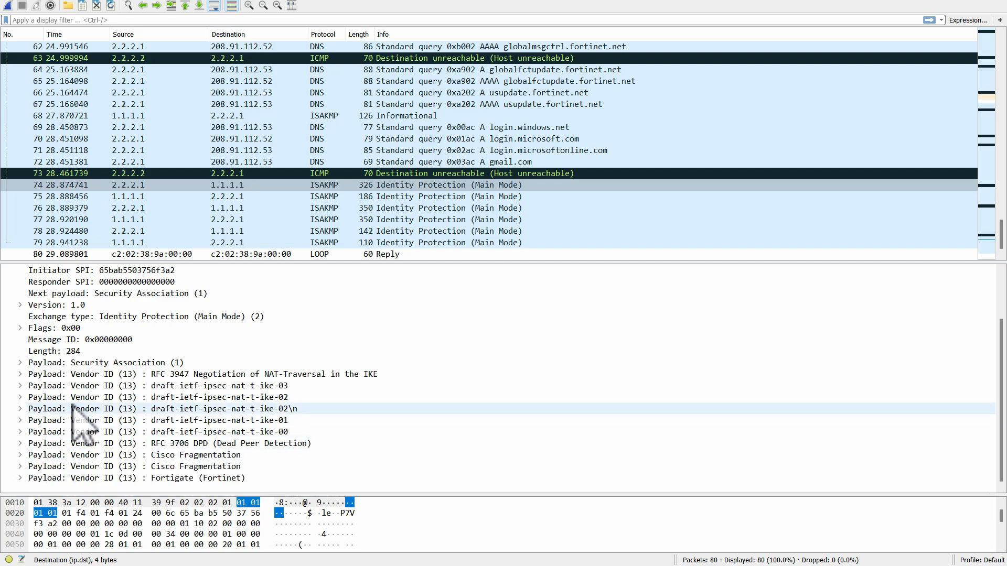
left_click(20, 398)
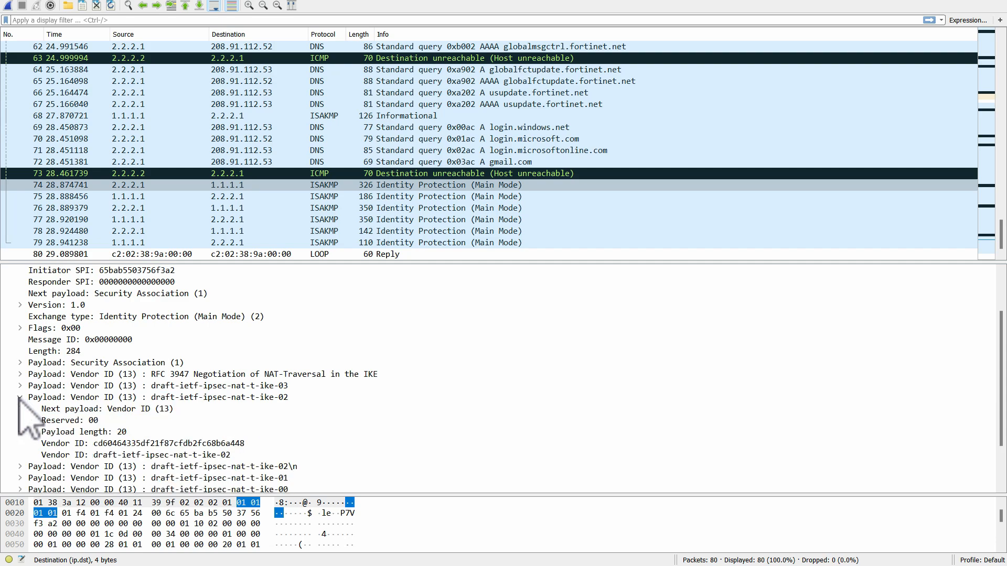
left_click(19, 398)
left_click(19, 386)
left_click(20, 386)
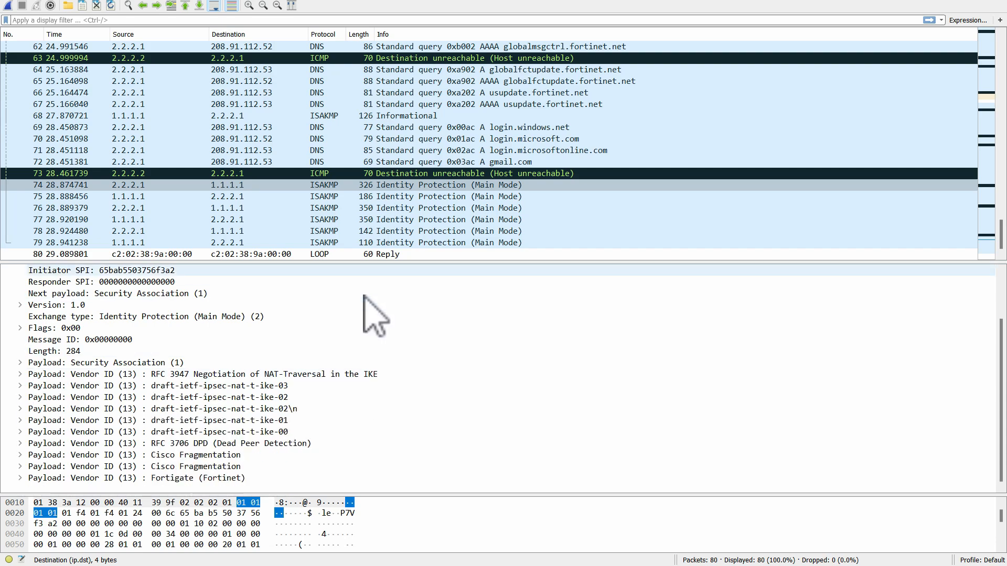
- Select the reply packet 75, collapse its IPv4 header and expand its Security Association payload
left_click(420, 208)
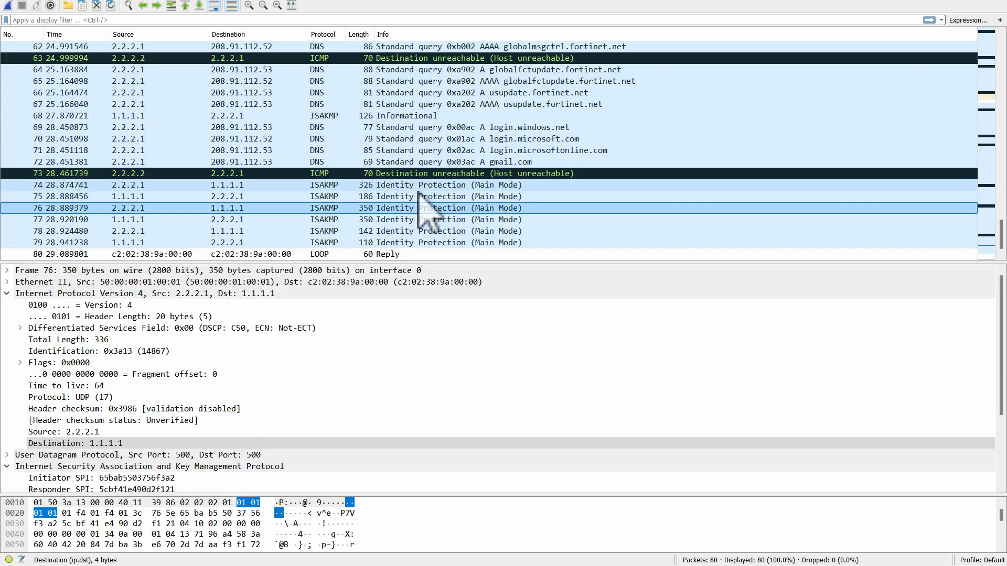
left_click(411, 197)
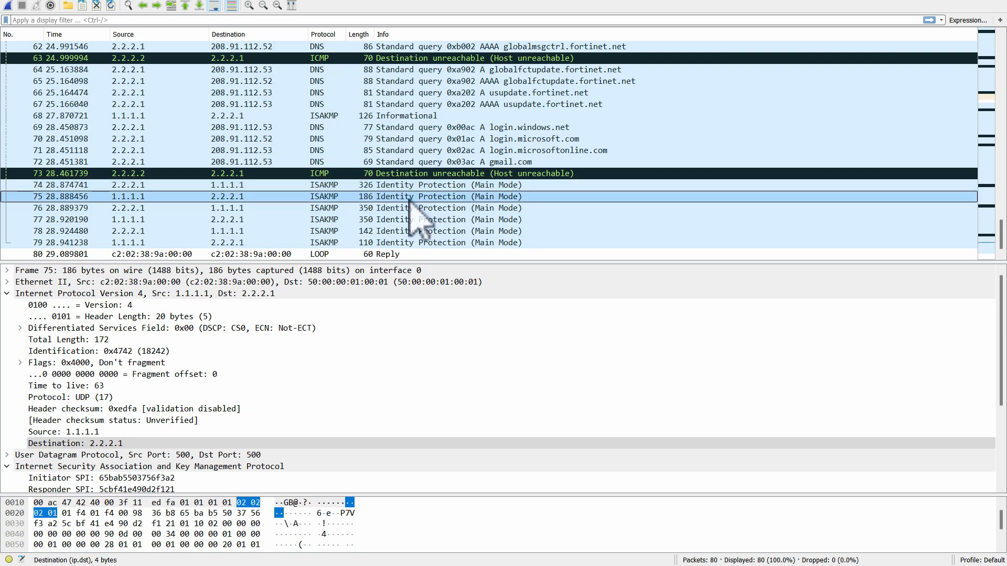
left_click(20, 328)
left_click(7, 293)
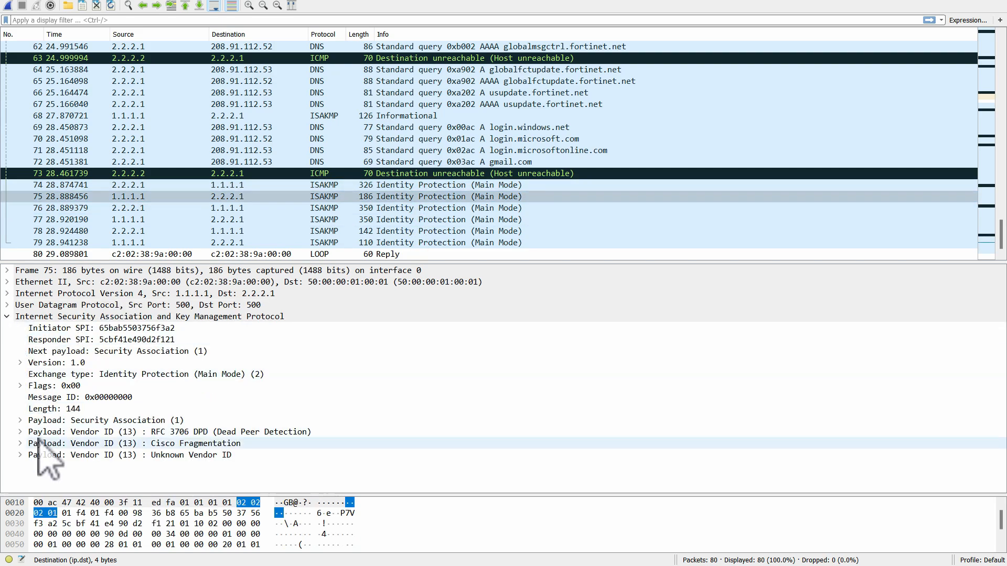
left_click(21, 420)
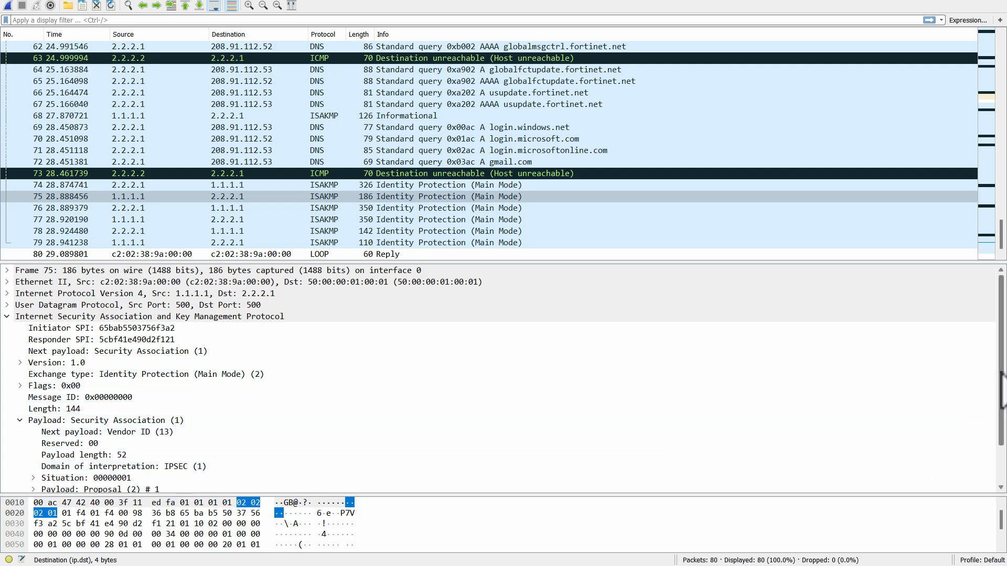
- Examine packet 75's ISAKMP flags, its Proposal payload and the Transform payload inside it
scroll(1000, 375, "down", 2)
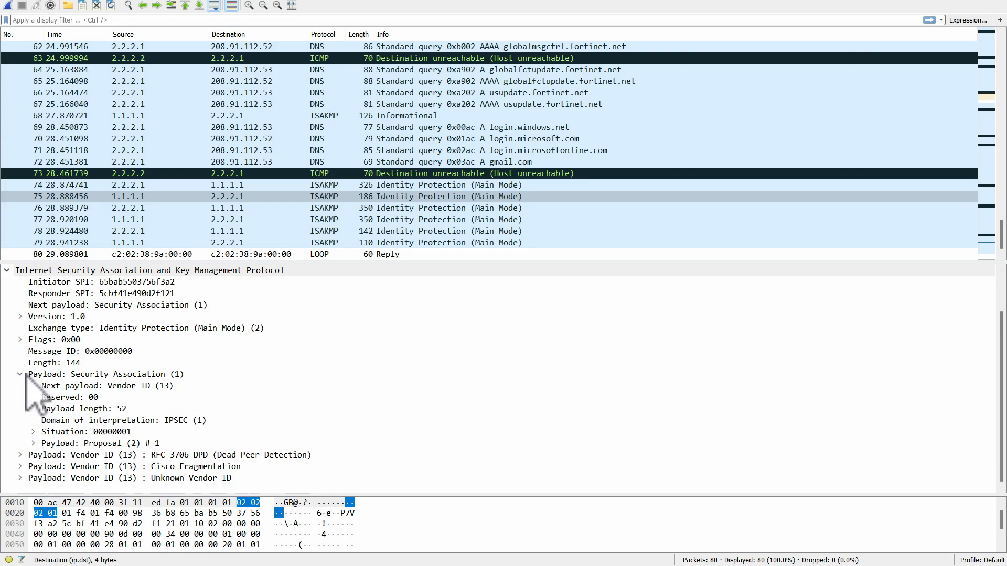
left_click(20, 339)
left_click(20, 339)
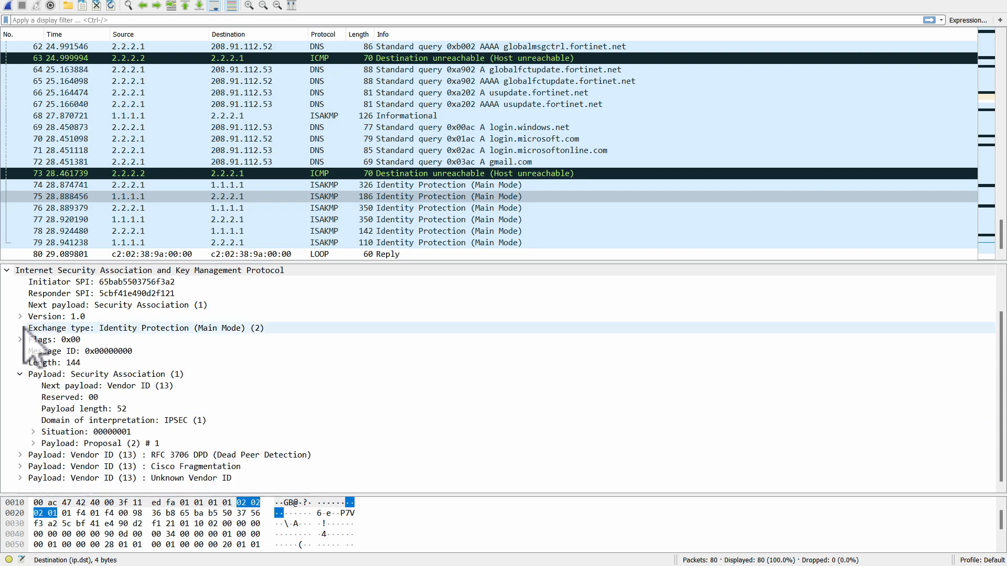
left_click(33, 443)
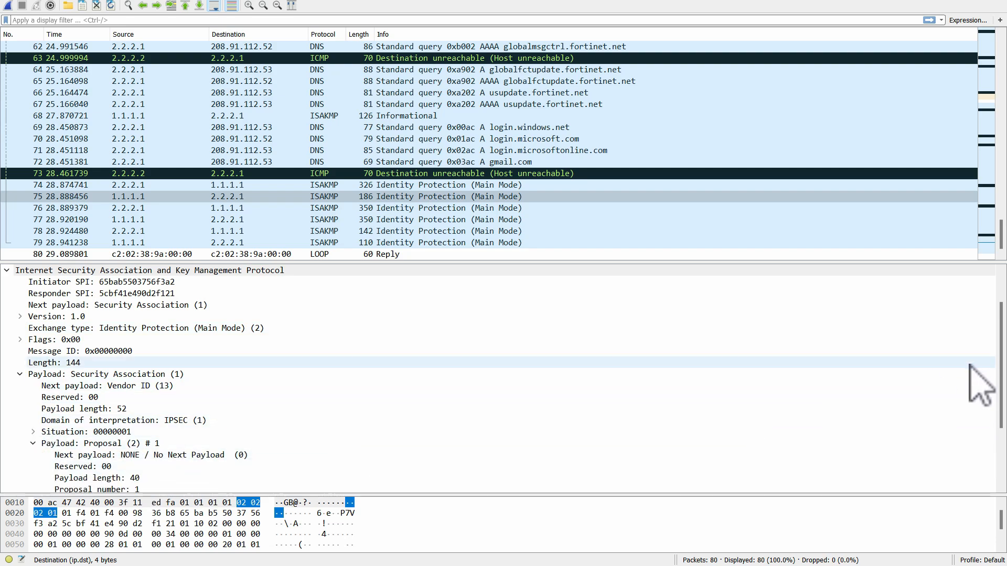
scroll(990, 378, "down", 3)
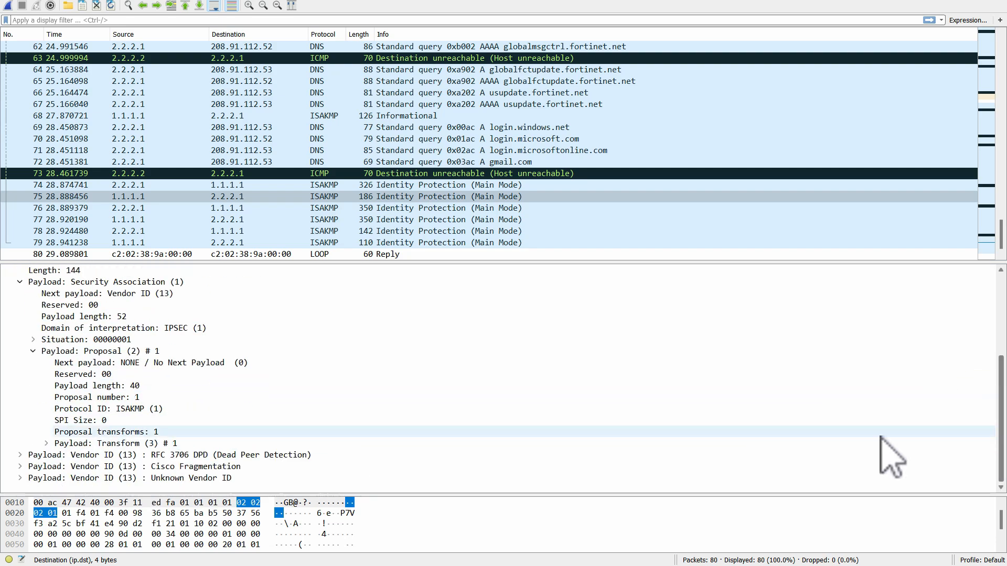
left_click(47, 443)
left_click(47, 444)
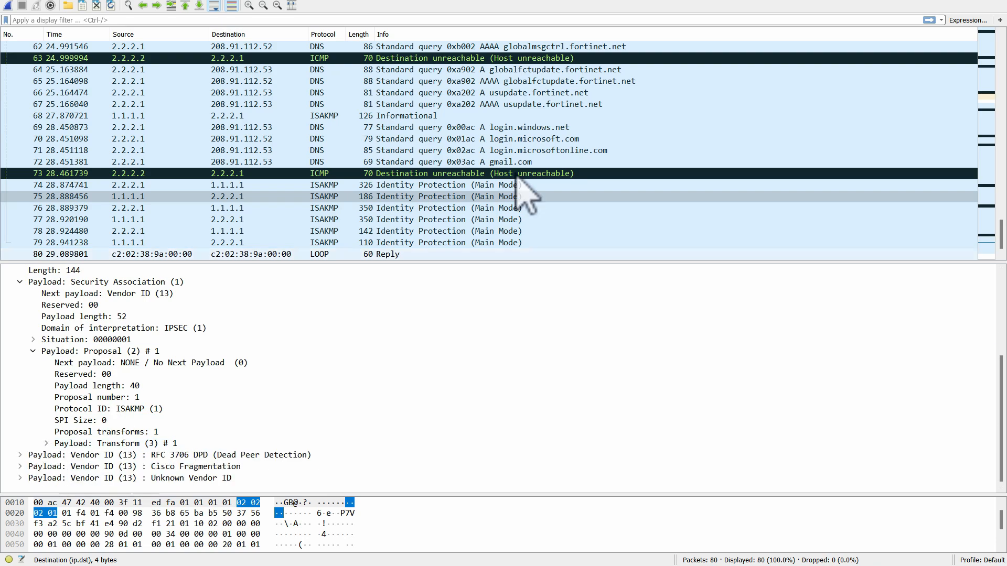
- Go through the remaining Main Mode packets, 76 to 79, one by one
left_click(459, 209)
left_click(461, 221)
left_click(463, 231)
left_click(461, 244)
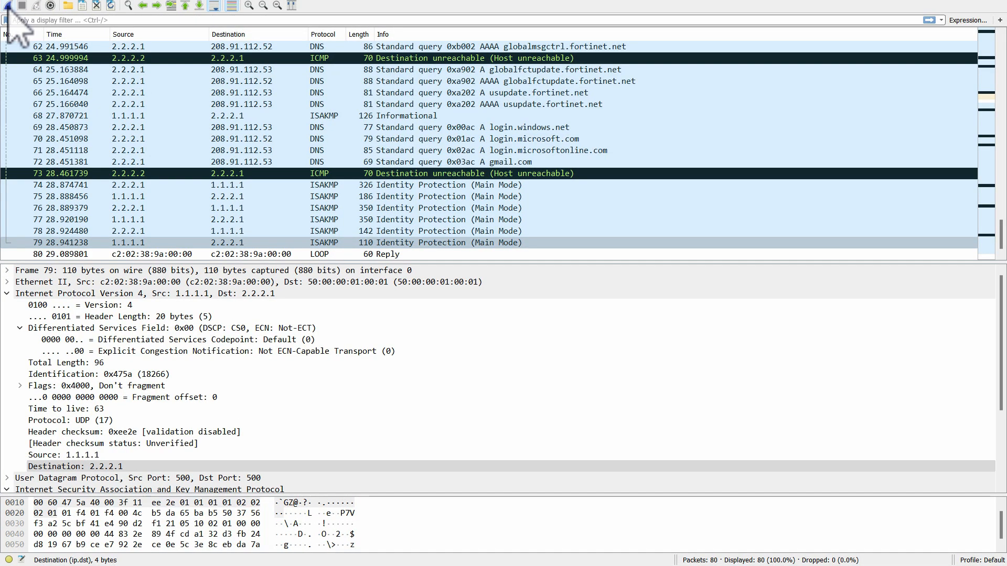
- Leave the finished Main Mode capture, return to the lab topology and move the firewall terminal off the Fortinet node
left_click(8, 6)
left_click(554, 300)
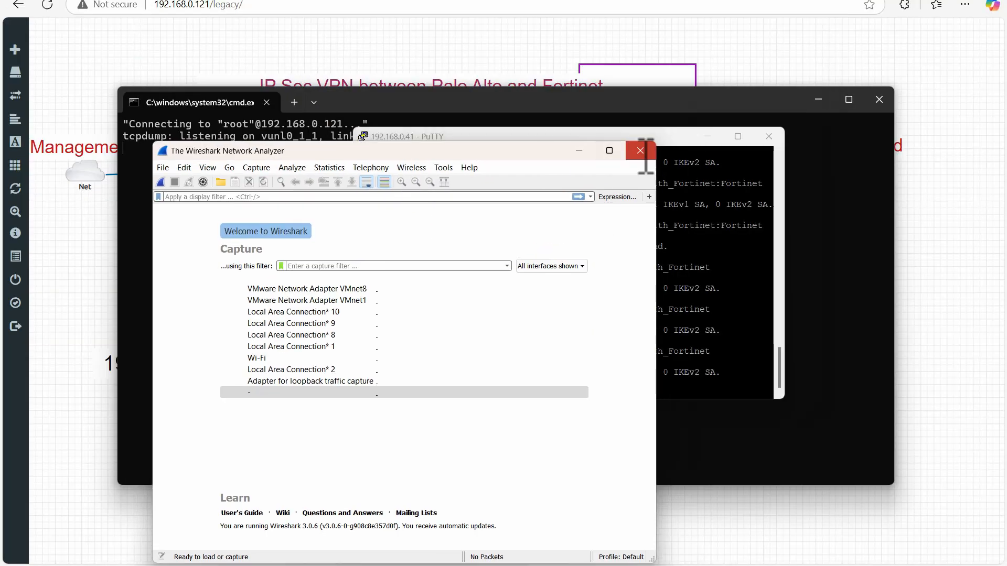
left_click(636, 152)
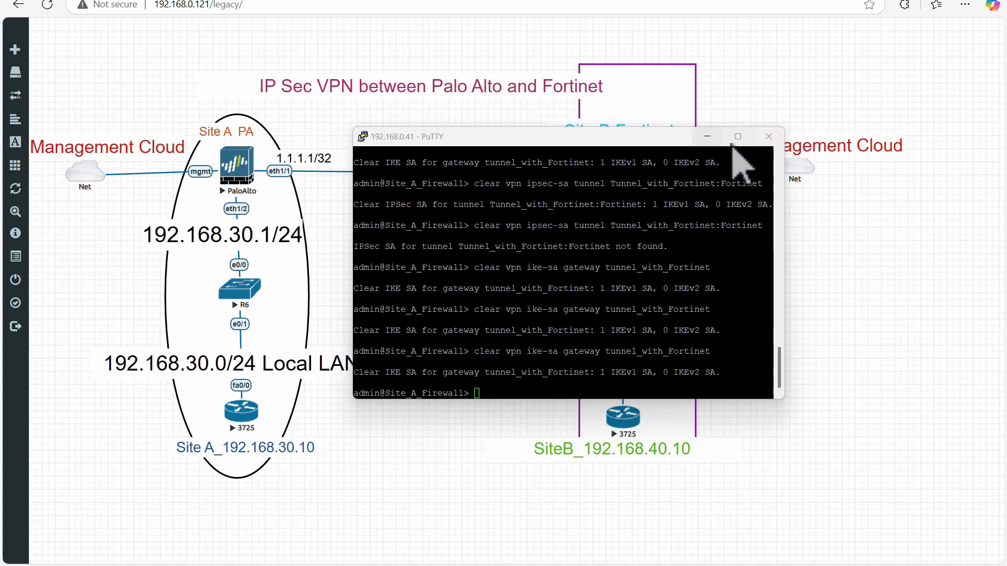
left_click_drag(572, 132, 603, 274)
- Start a new packet capture on port2 of the Fortinet node and open it in a maximized Wireshark window
right_click(627, 168)
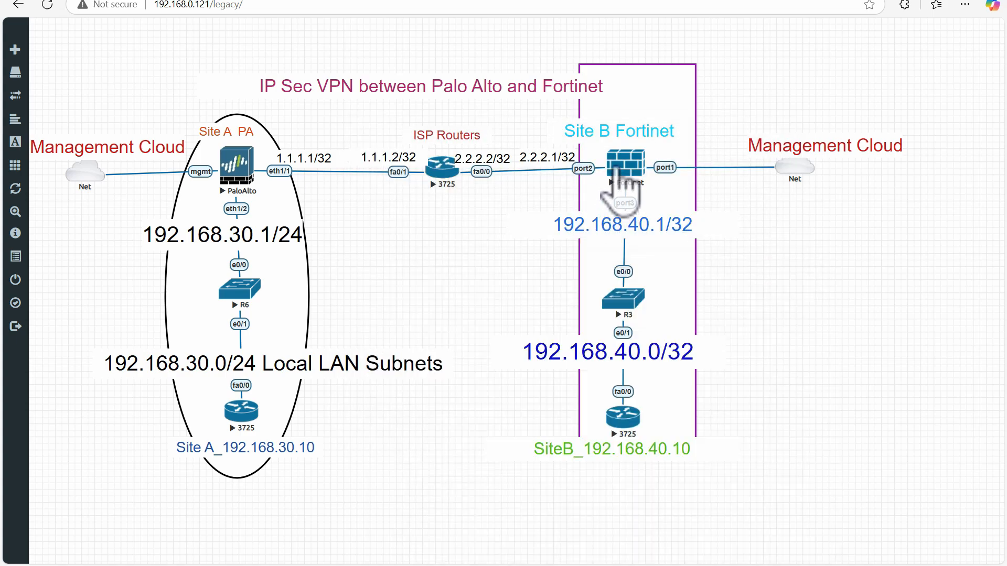
mouse_move(650, 262)
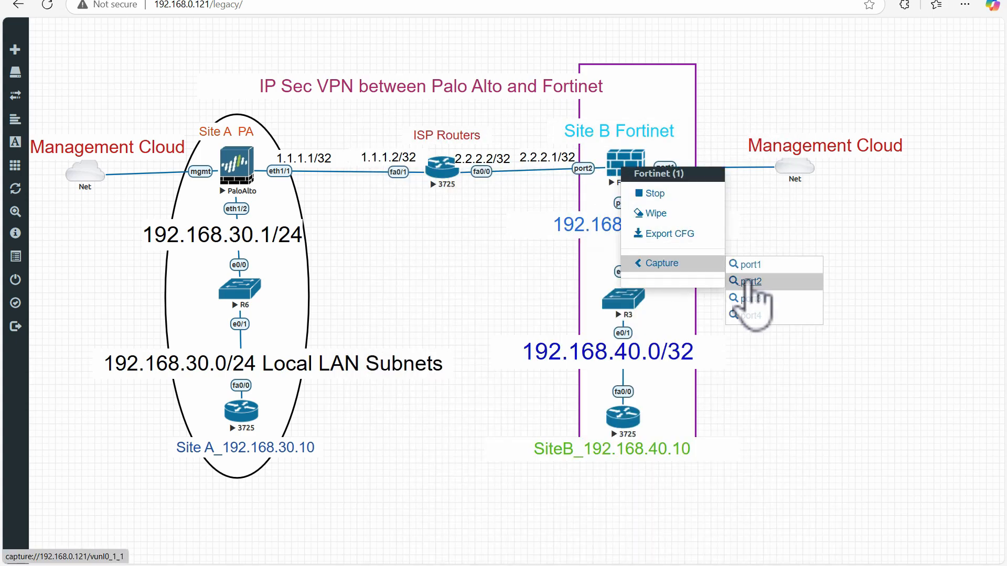
left_click(758, 282)
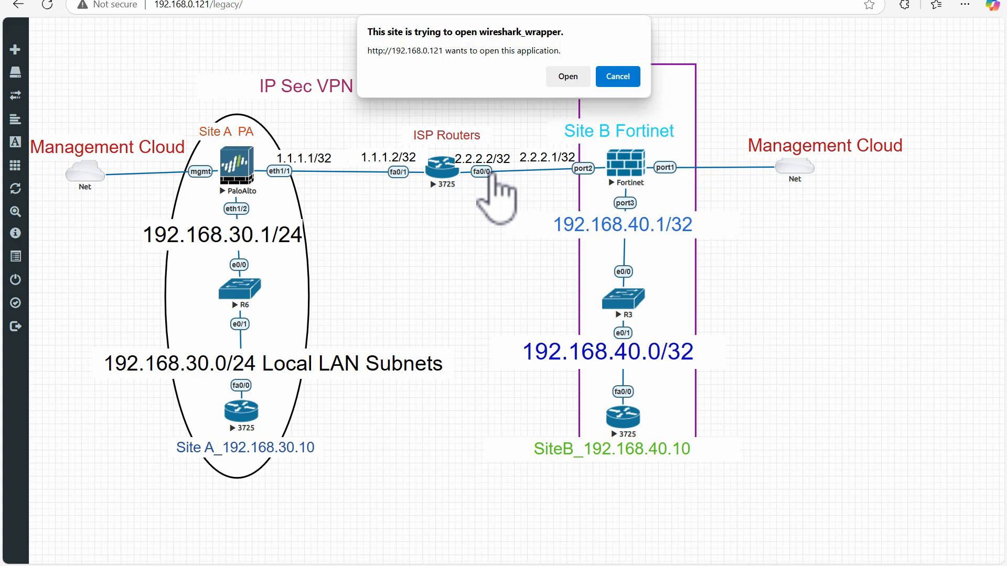
left_click(568, 76)
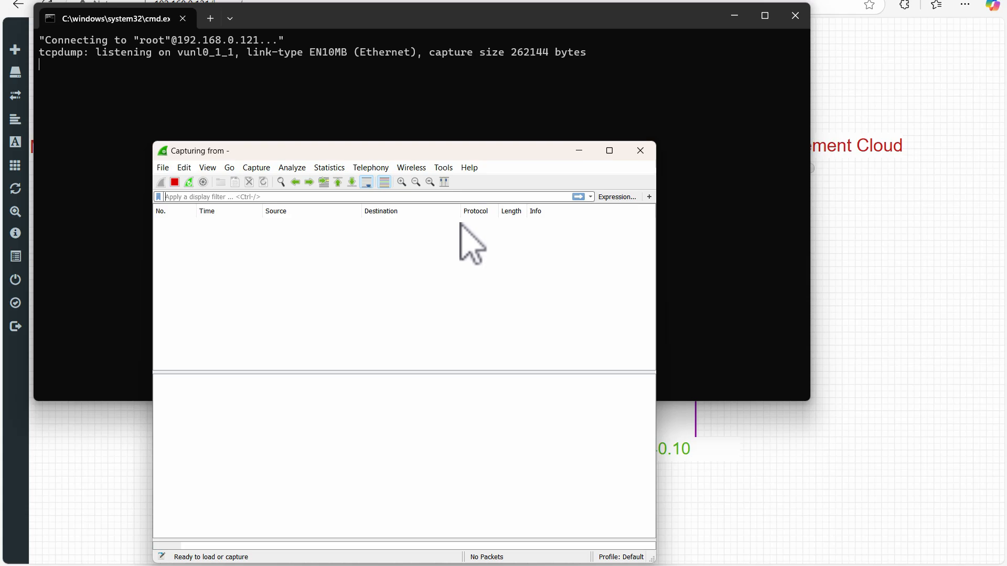
left_click(609, 151)
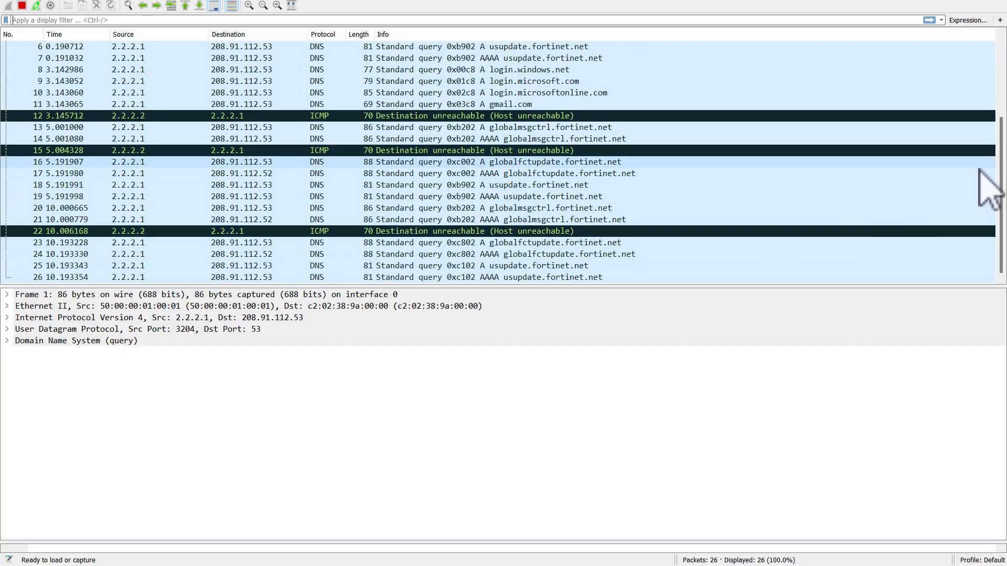
mouse_move(1000, 168)
left_mouse_down()
mouse_move(1001, 73)
mouse_move(1000, 175)
left_mouse_up()
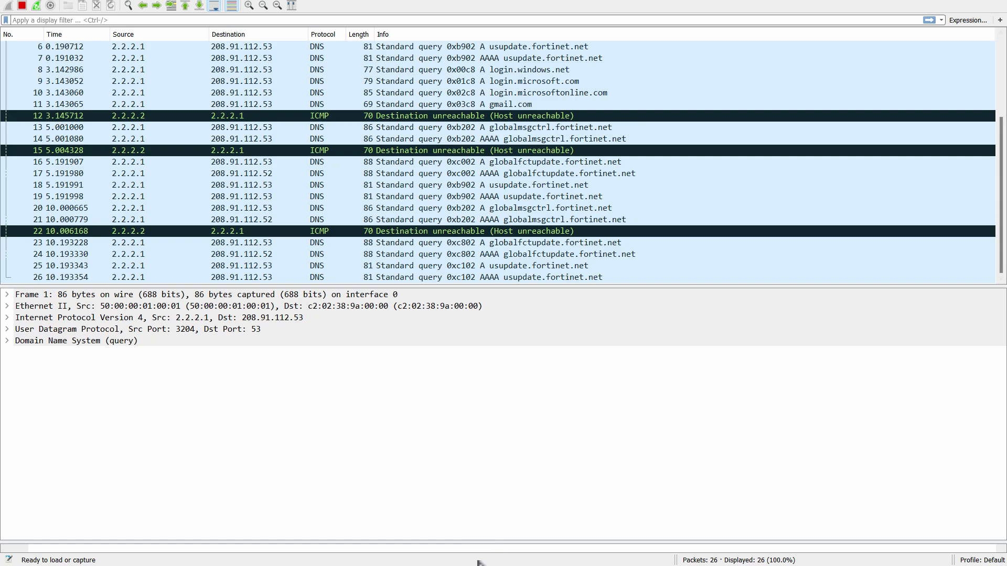
- Switch to the SiteA_Host console and repeat the ping to 192.168.40.10 to generate tunnel traffic
left_click(411, 521)
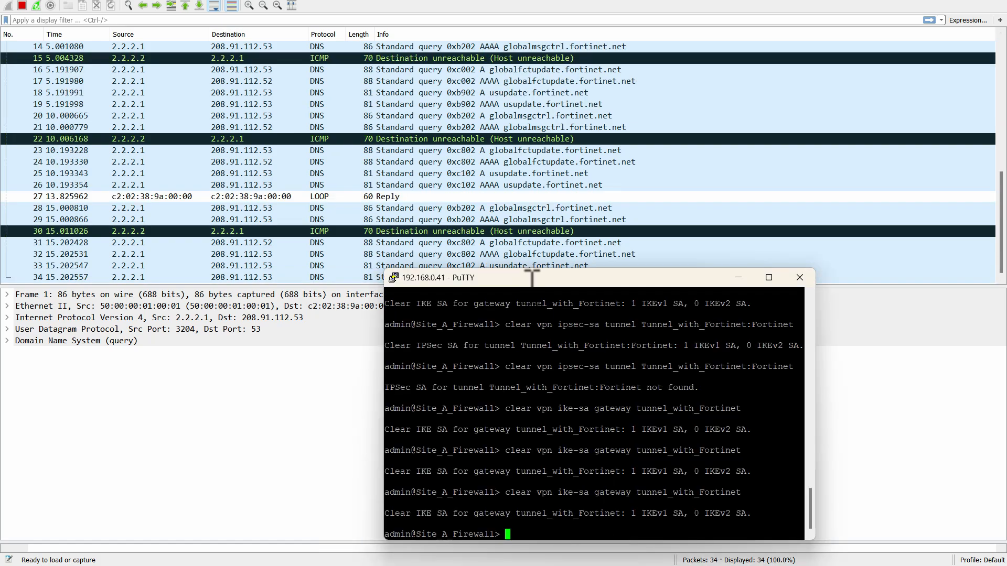
mouse_move(522, 548)
left_click(575, 517)
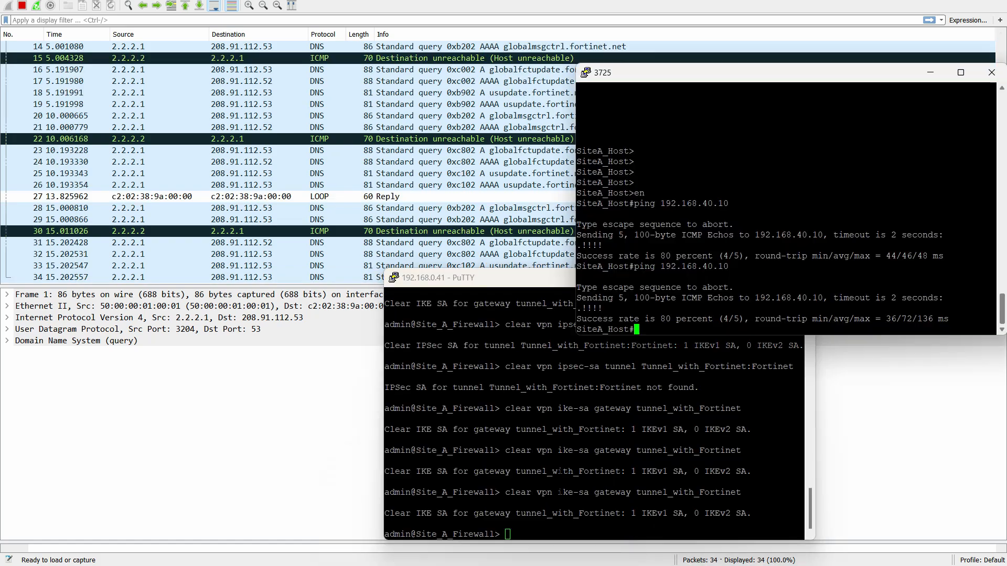
key("Up")
key("Return")
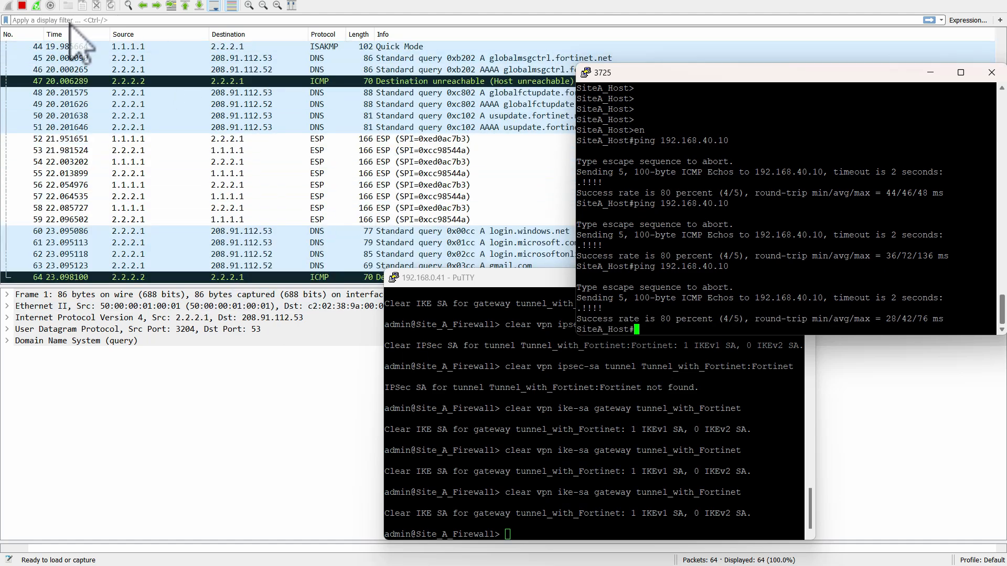
- Stop the Wireshark capture and select the first ISAKMP Quick Mode packet, number 42
left_click(22, 6)
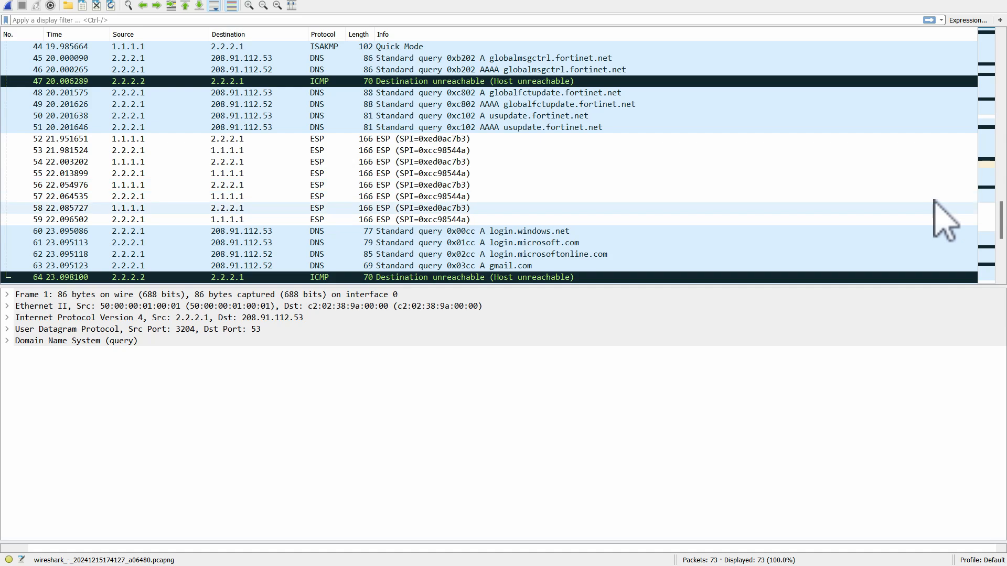
left_click_drag(998, 218, 999, 179)
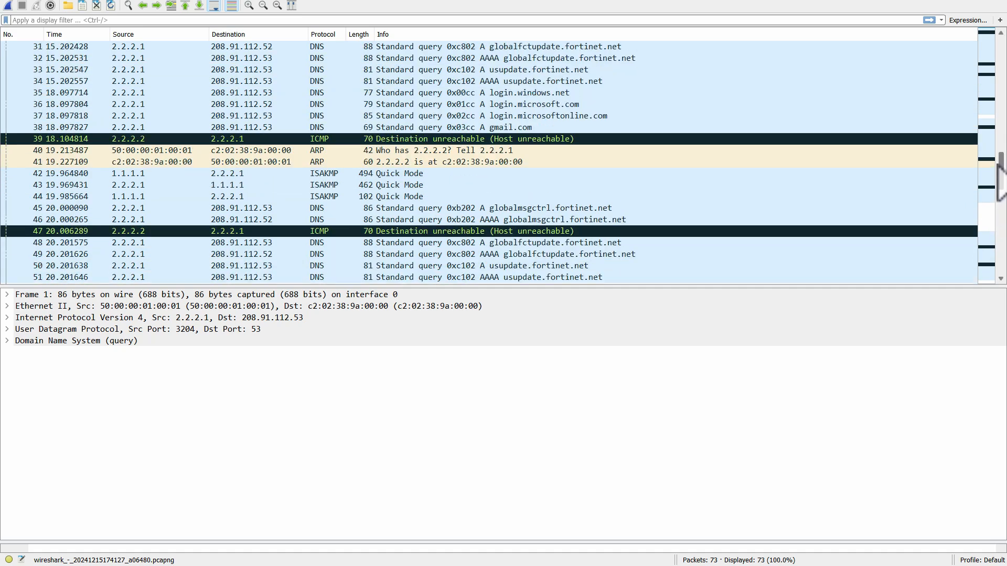
left_click(221, 175)
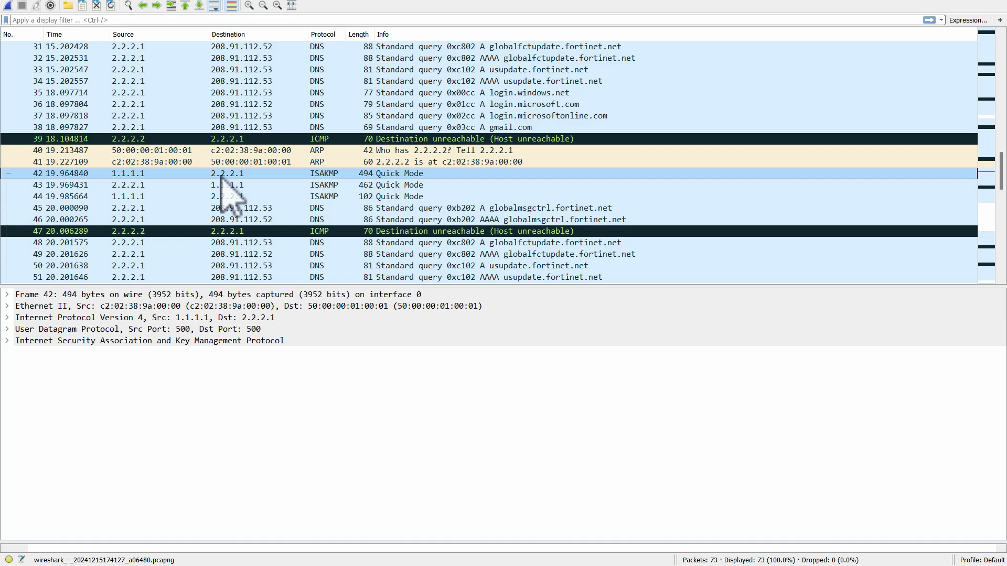
- Step through Quick Mode packets 42 to 44 to compare their direction and size, ending on packet 42
left_click(370, 185)
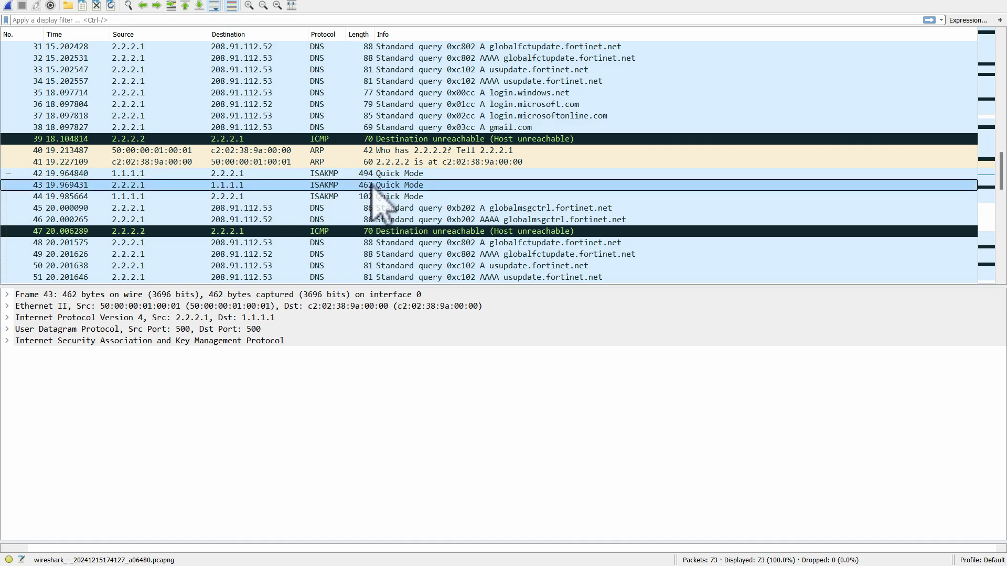
key("Down")
key("Up")
key("Up")
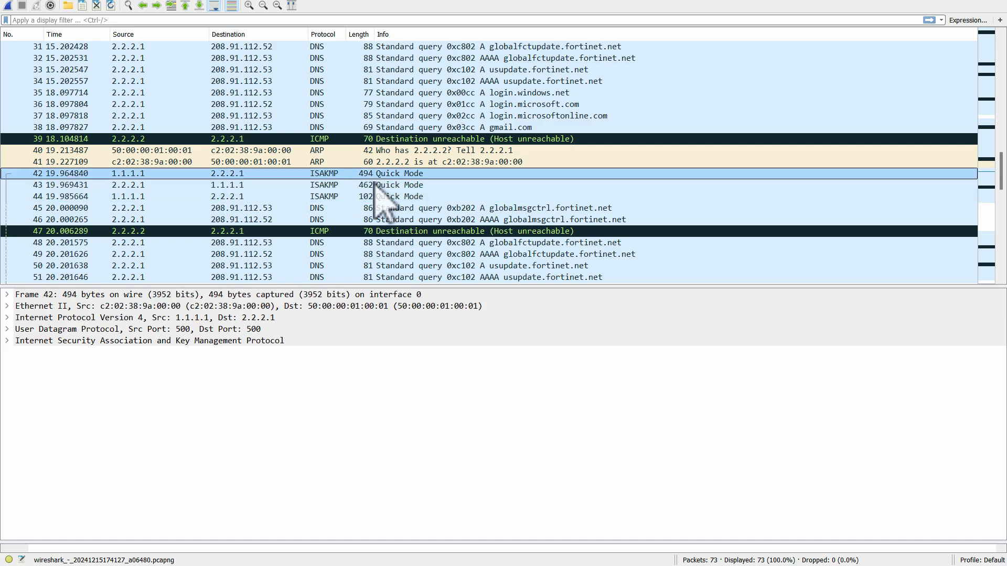
key("Down")
key("Down")
left_click(374, 175)
- Examine the Internet Protocol Version 4 header details of packet 42 and collapse them again
left_click(7, 318)
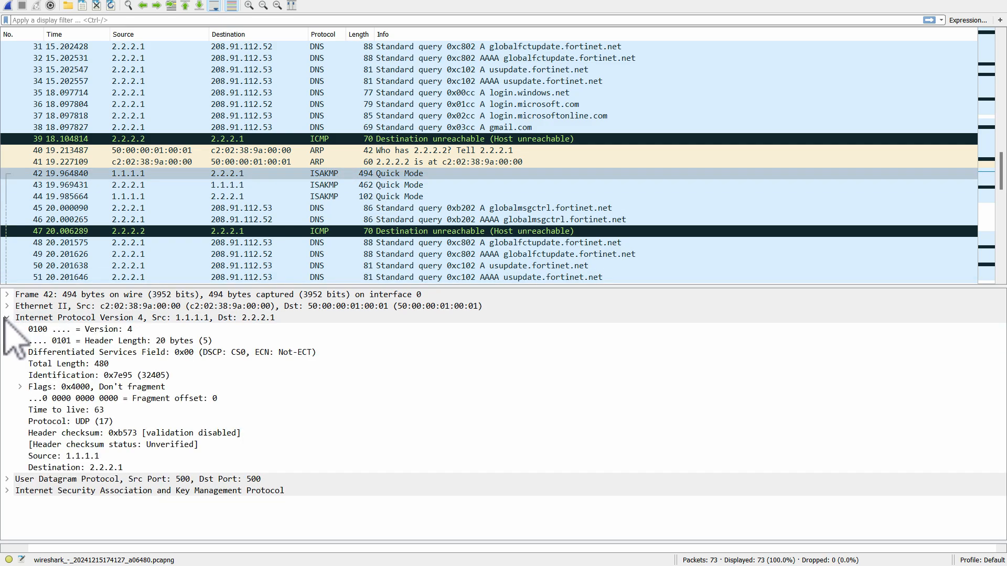
left_click(6, 317)
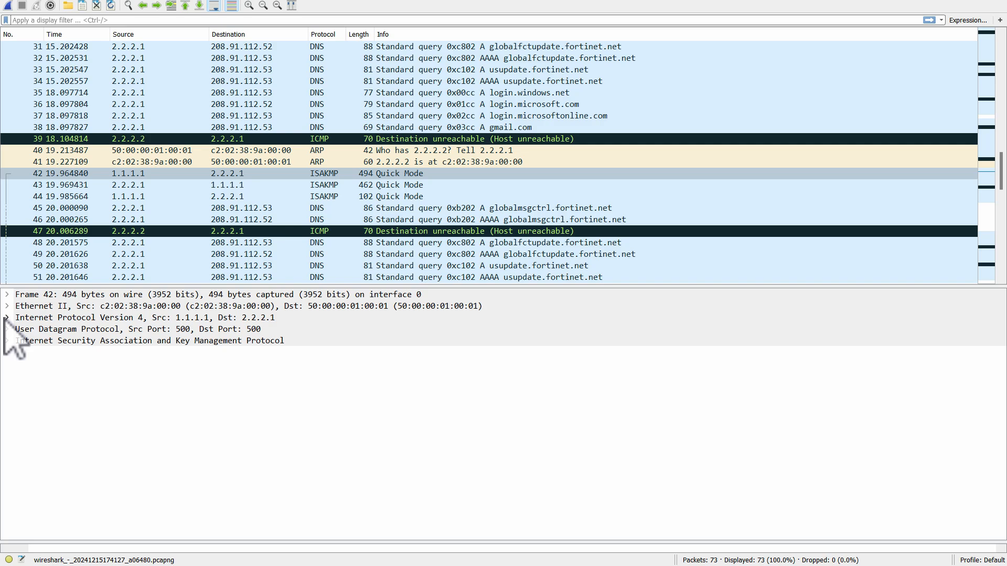
left_click(6, 318)
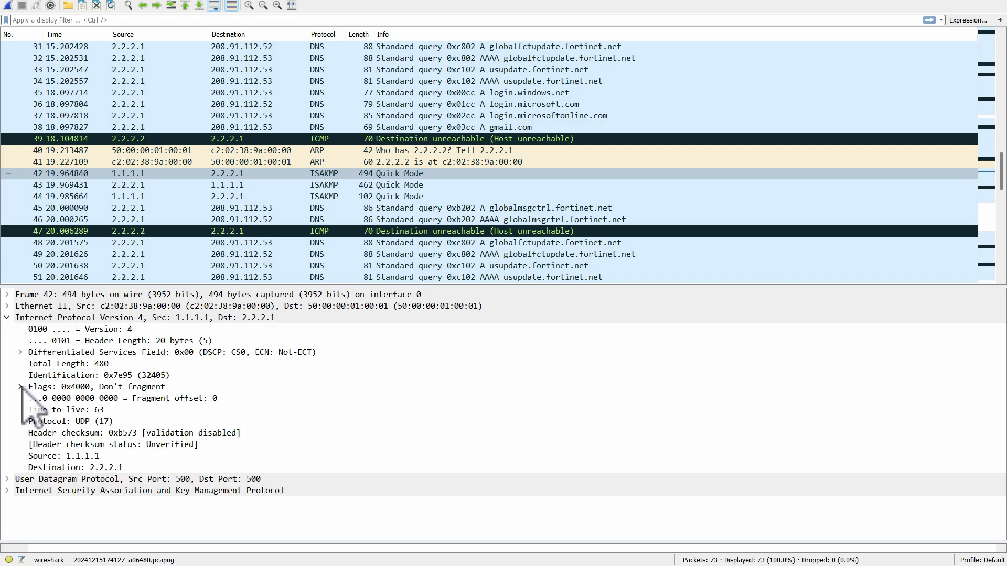
left_click(6, 318)
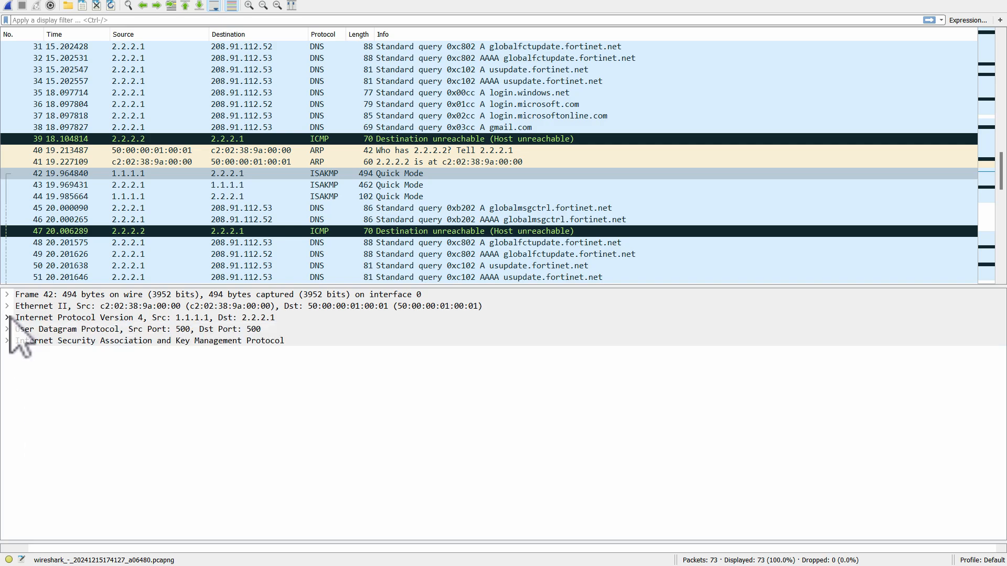
left_click(6, 329)
left_click(6, 329)
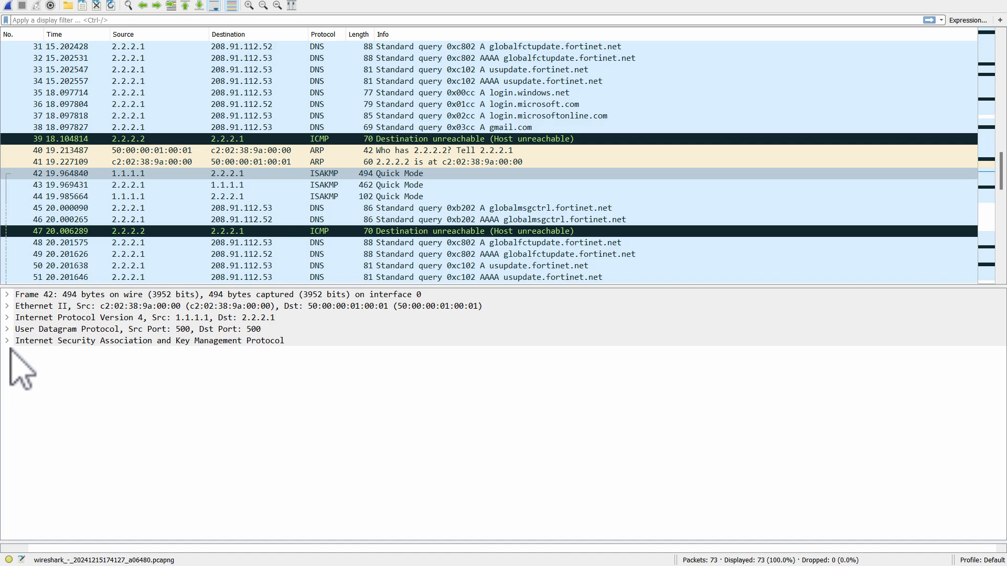
- Expand the ISAKMP details and compare the SPIs, message ID and encrypted data of Quick Mode packets 42 to 44
left_click(7, 341)
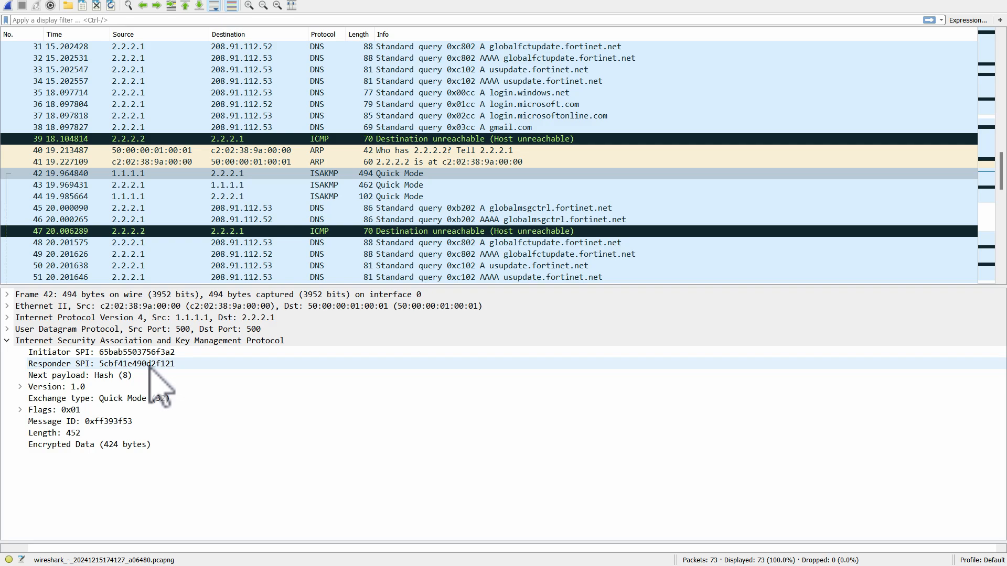
left_click(342, 185)
left_click(342, 196)
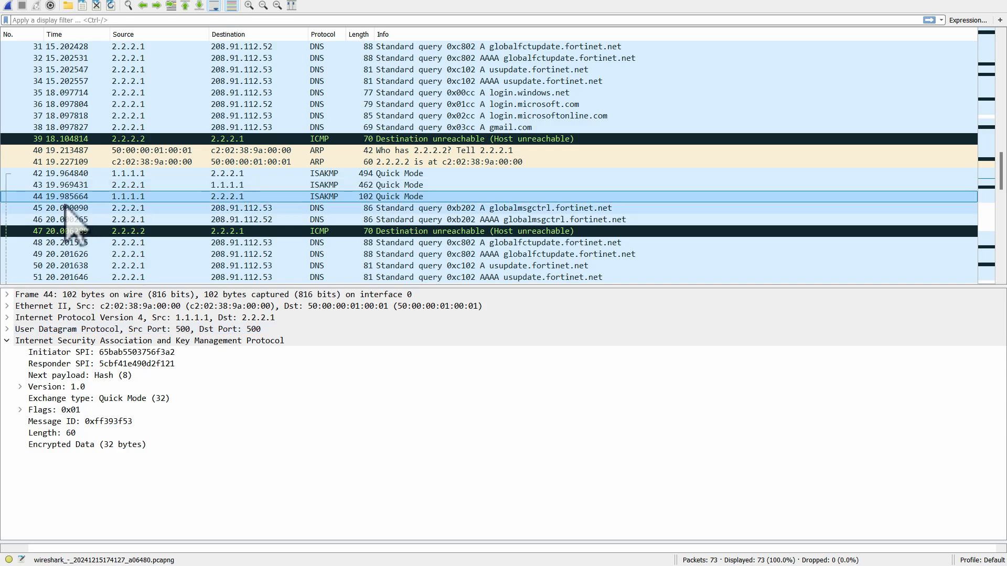
left_click(283, 185)
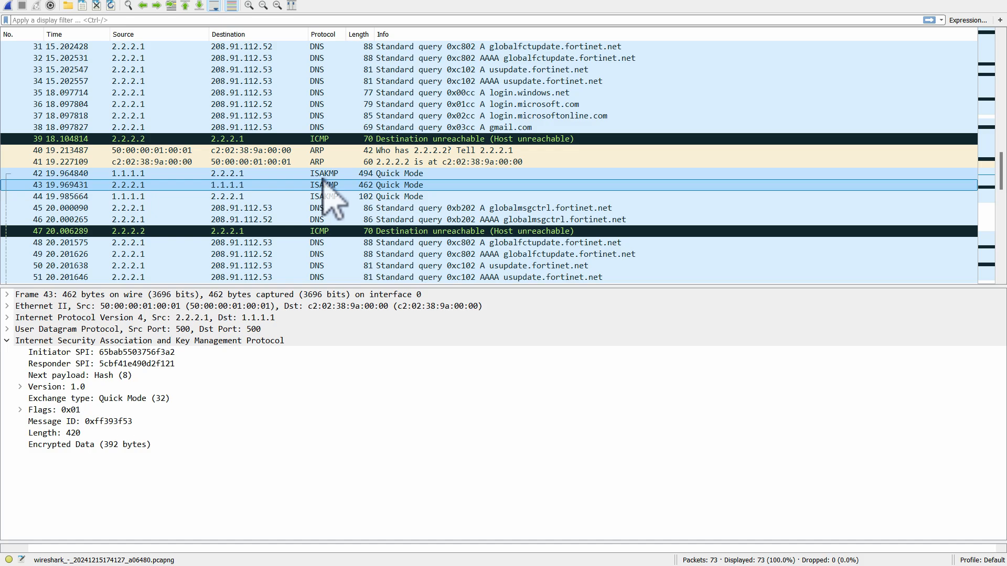
key("Up")
key("Down")
key("Down")
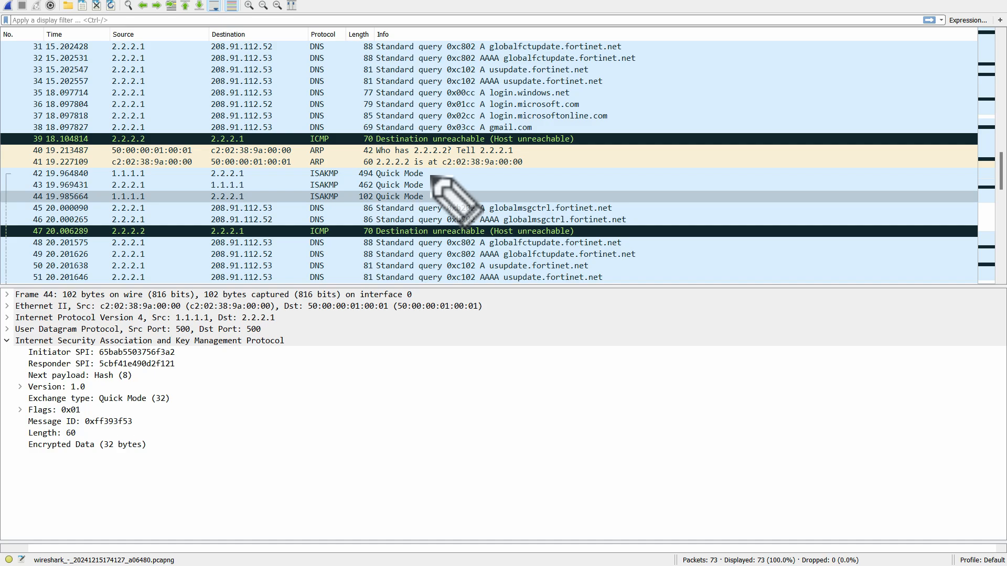
- Review the three Quick Mode messages once more and finish with packet 42 selected
mouse_move(430, 174)
left_mouse_down()
mouse_move(453, 173)
mouse_move(458, 198)
left_mouse_up()
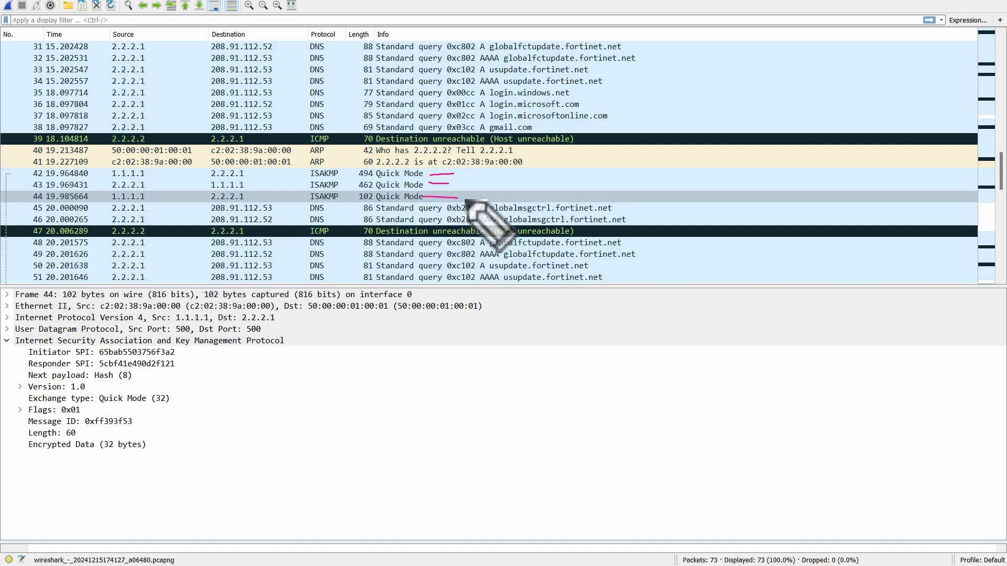
left_click(333, 185)
left_click(324, 198)
left_click(326, 174)
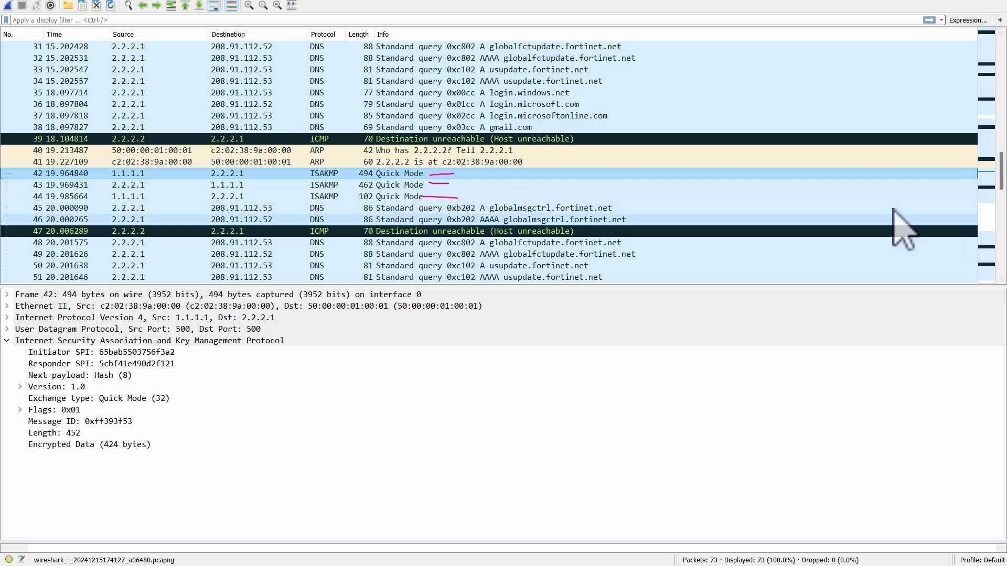
key("Escape")
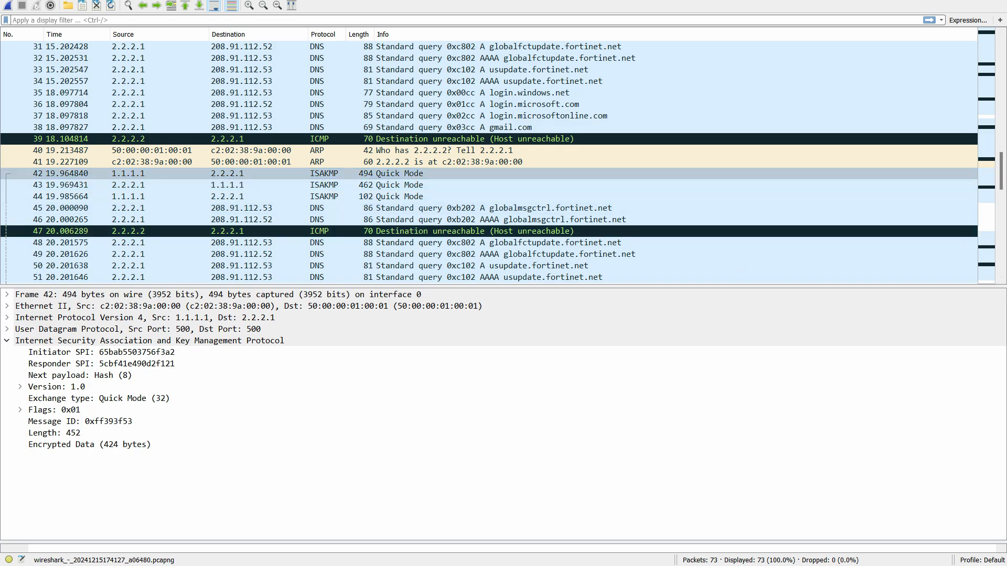
- Find the ESP packets following the Quick Mode exchange and go through packets 52 to 58
scroll(999, 220, "down", 5)
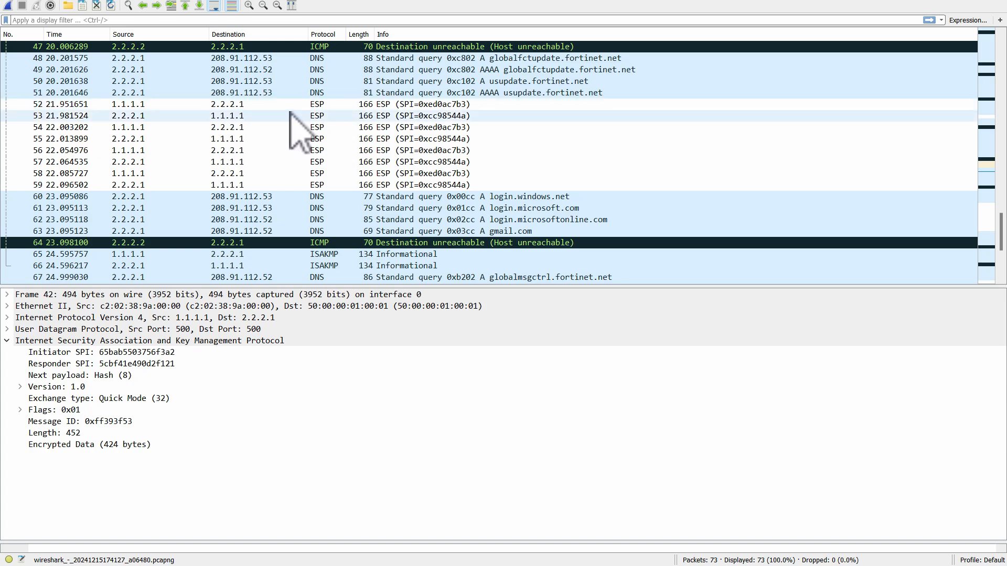
left_click(336, 107)
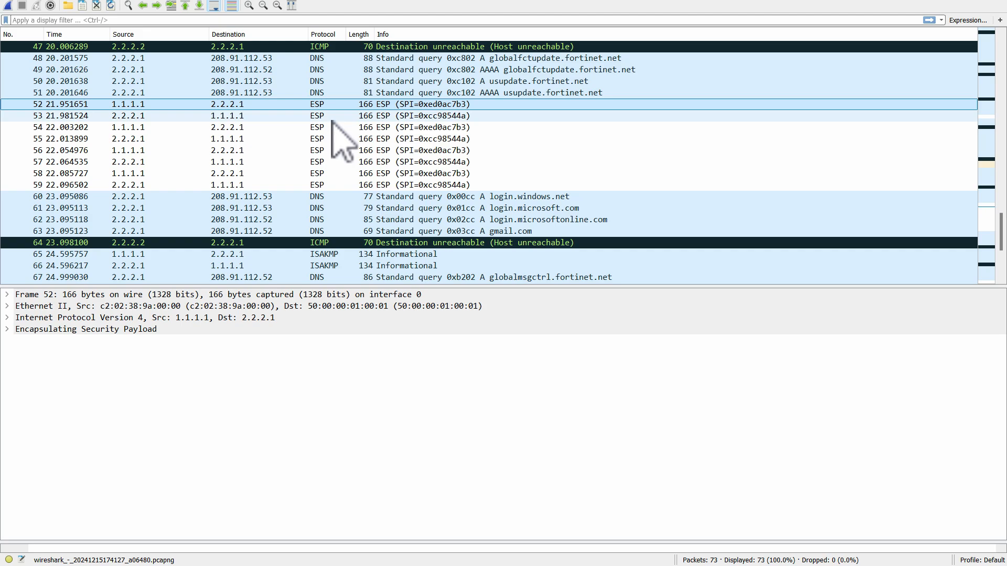
left_click(333, 117)
left_click(332, 128)
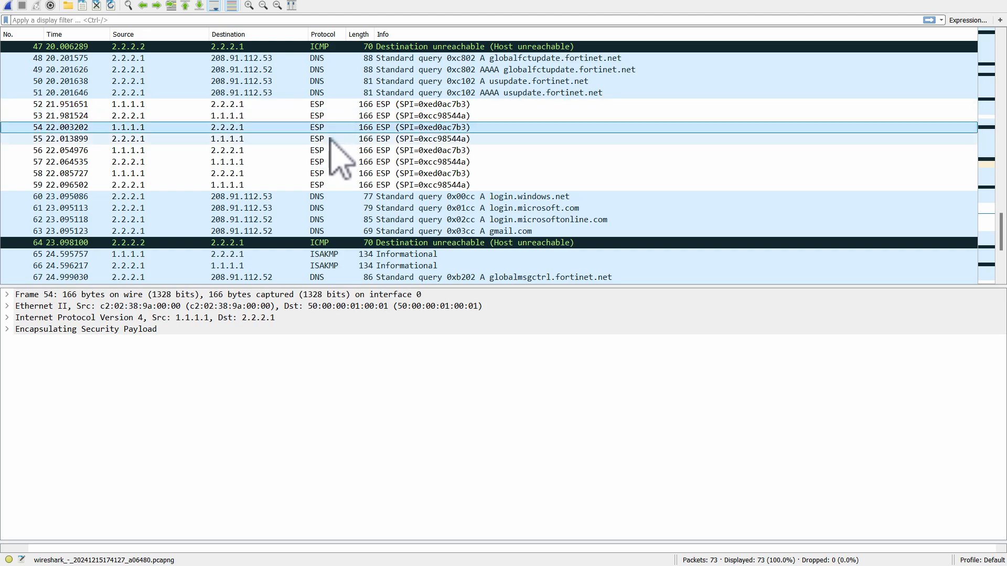
left_click(331, 151)
left_click(339, 173)
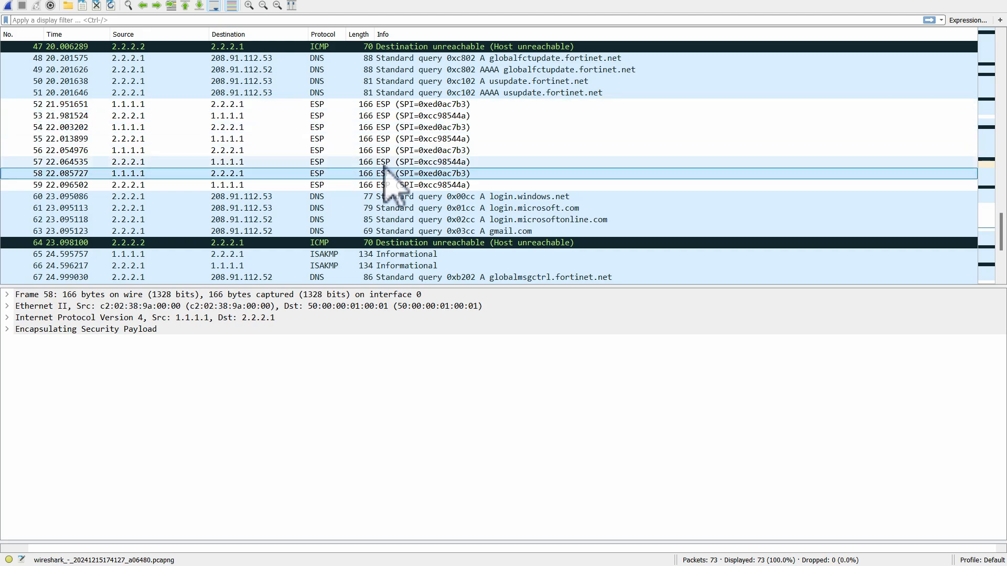
- Compare the SPIs of ESP packets 52 and 53 with their source addresses to distinguish the two tunnel directions
left_click(425, 107)
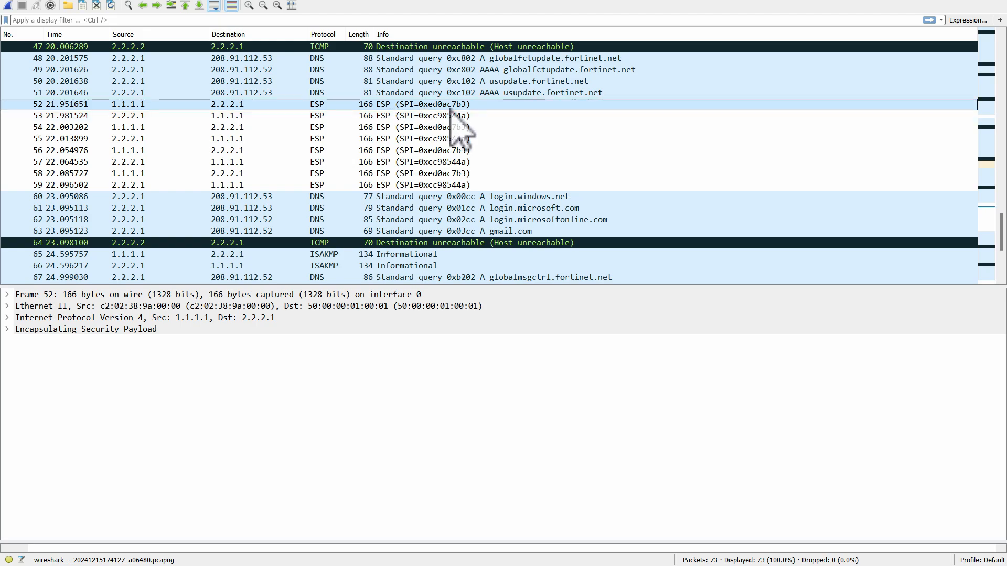
left_click(429, 117)
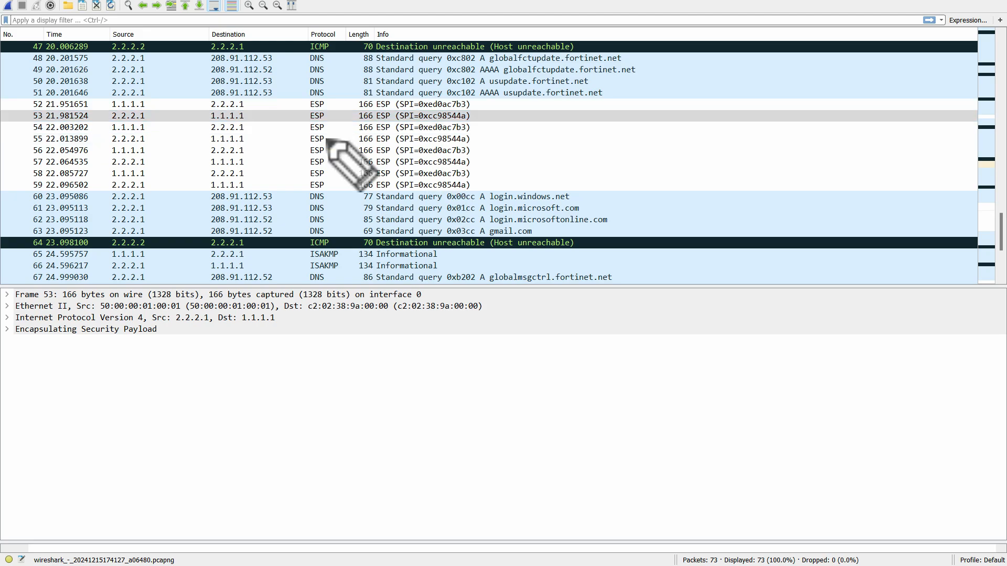
left_click_drag(472, 104, 510, 98)
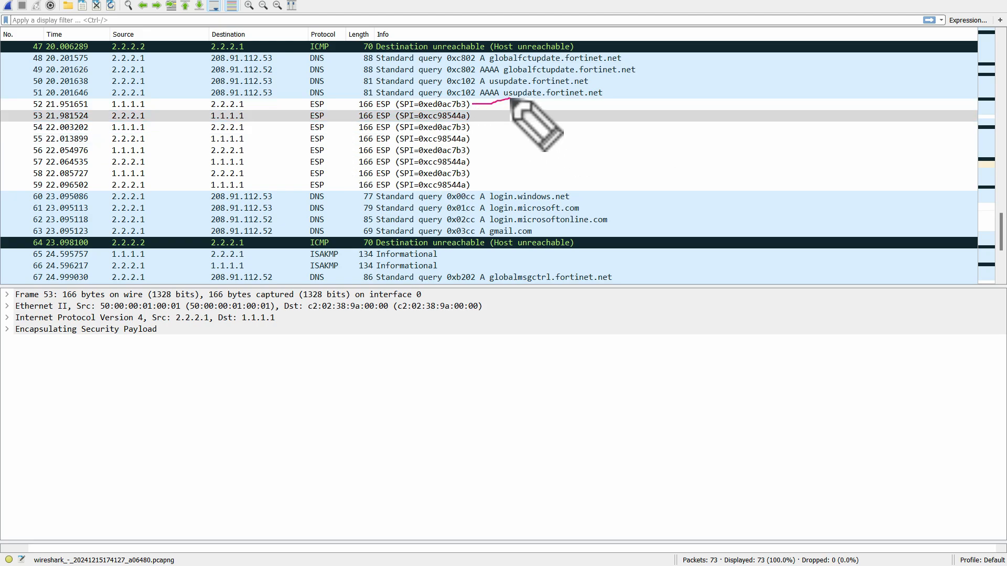
mouse_move(474, 129)
left_mouse_down()
mouse_move(497, 128)
mouse_move(504, 173)
left_mouse_up()
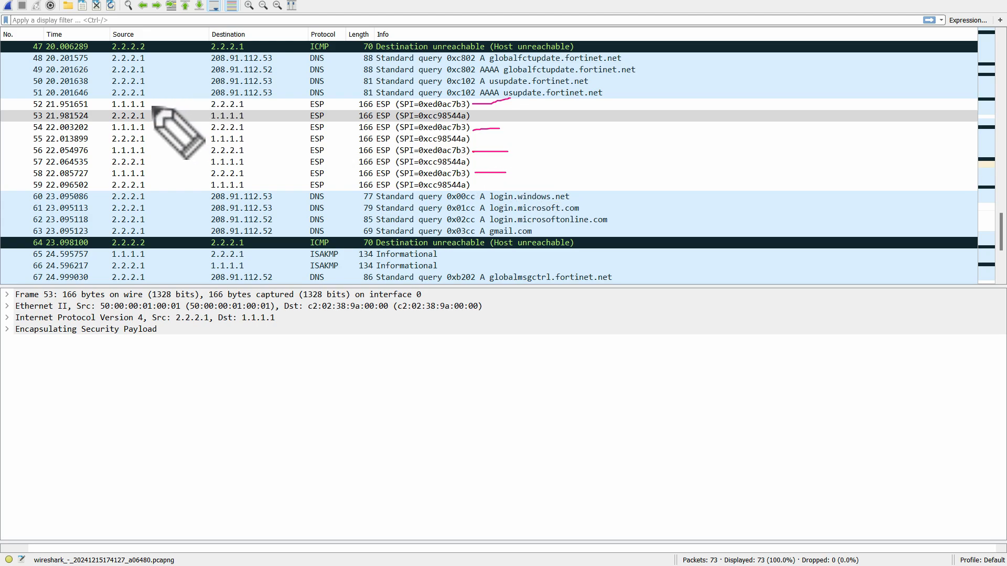
left_click_drag(151, 104, 168, 95)
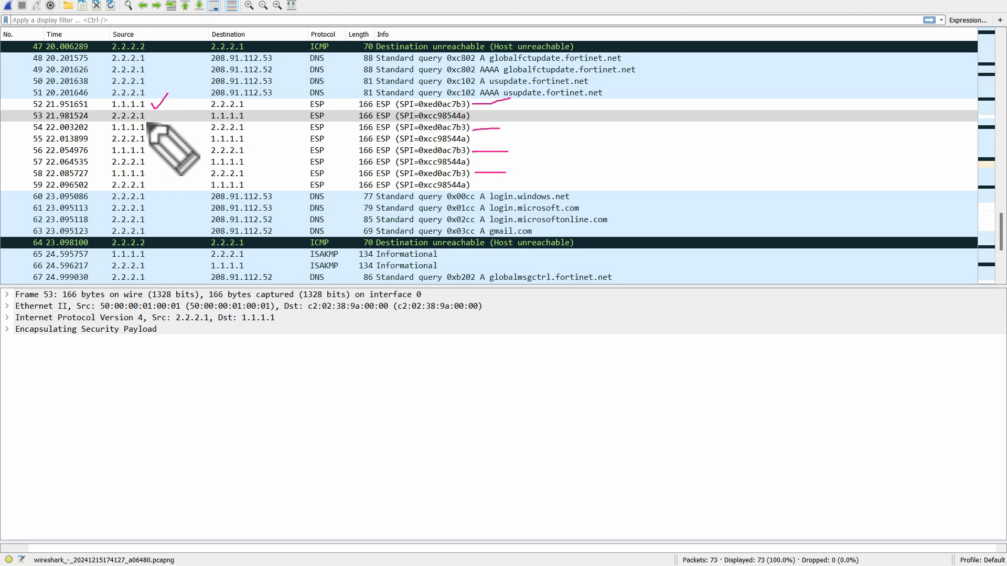
left_click_drag(146, 115, 155, 112)
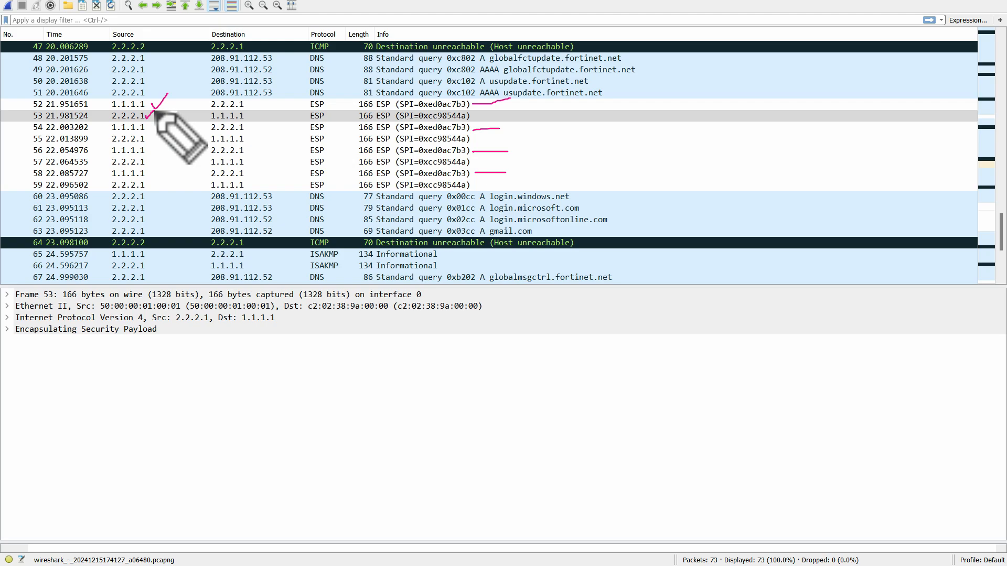
left_click_drag(472, 115, 486, 116)
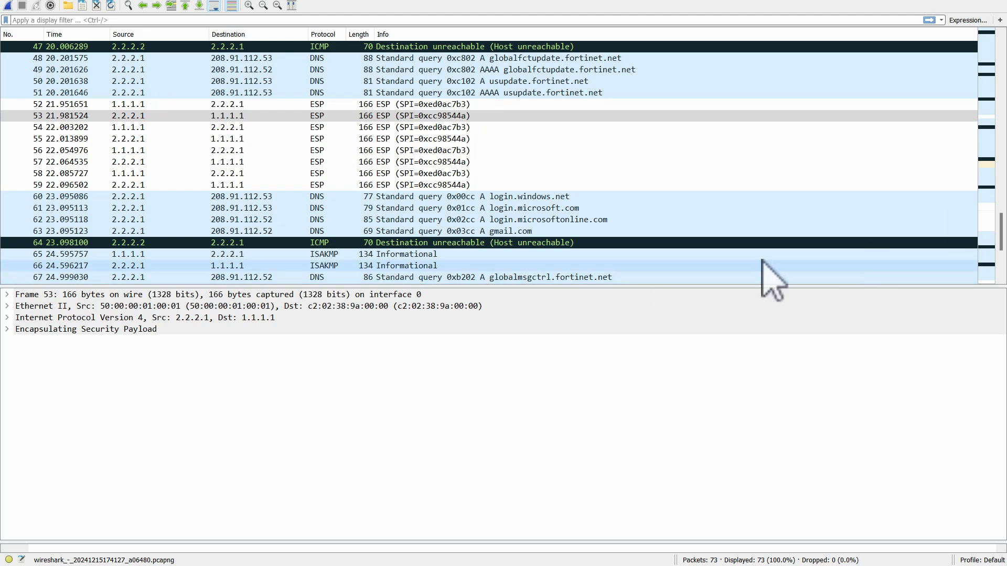
- Close the Wireshark capture and its tcpdump terminal, and return to the lab topology
left_click_drag(745, 0, 571, 102)
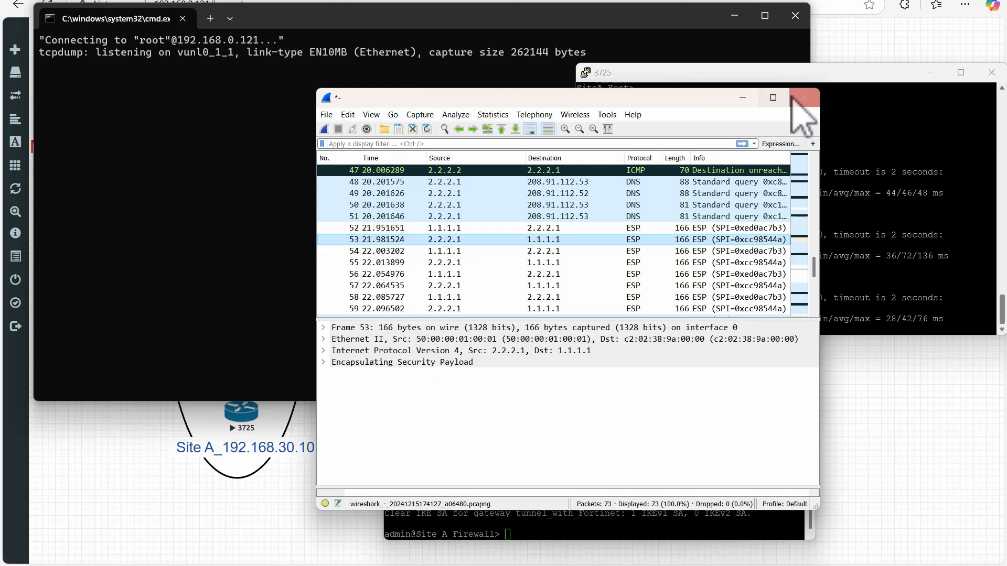
left_click(800, 101)
left_click(561, 288)
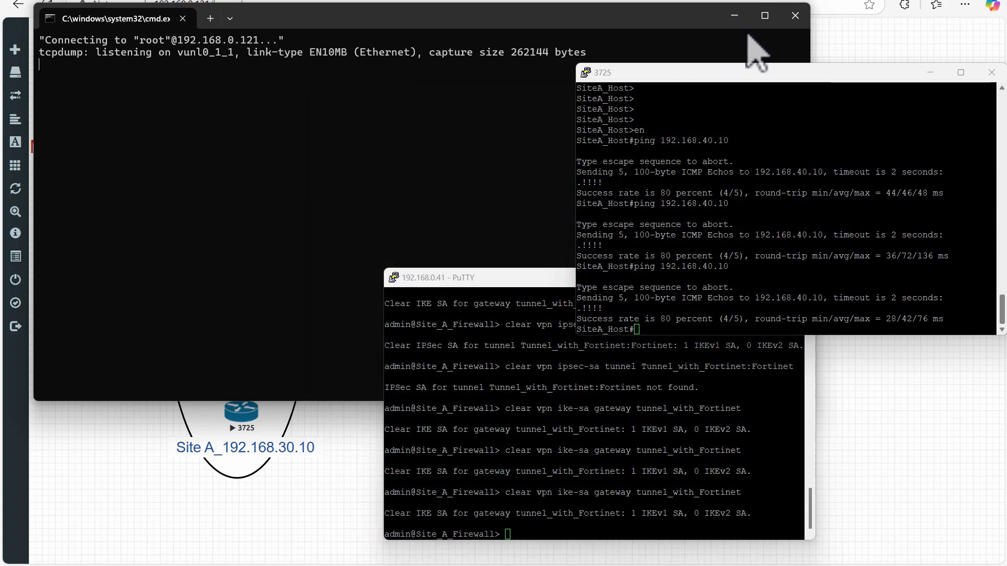
left_click(795, 16)
left_click(422, 244)
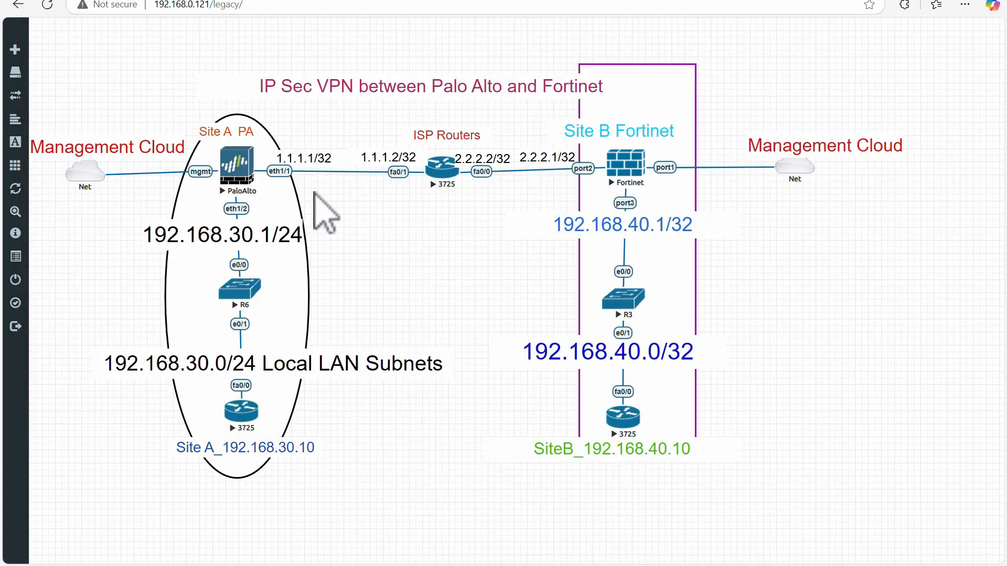
- Show the ports available for packet capture on the Fortinet node and dismiss the list without starting a capture
left_click(325, 2)
left_click(115, 2)
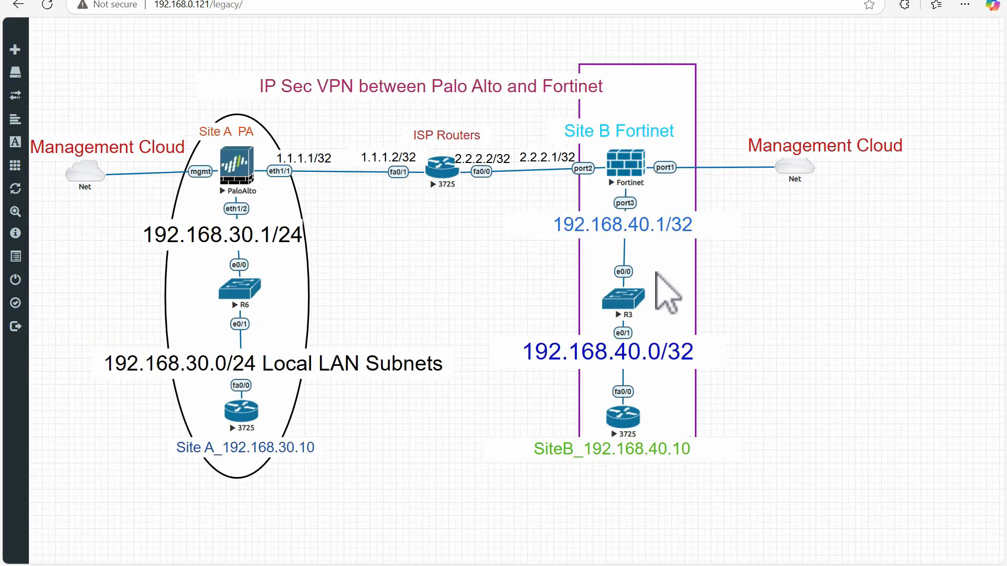
left_click(629, 168)
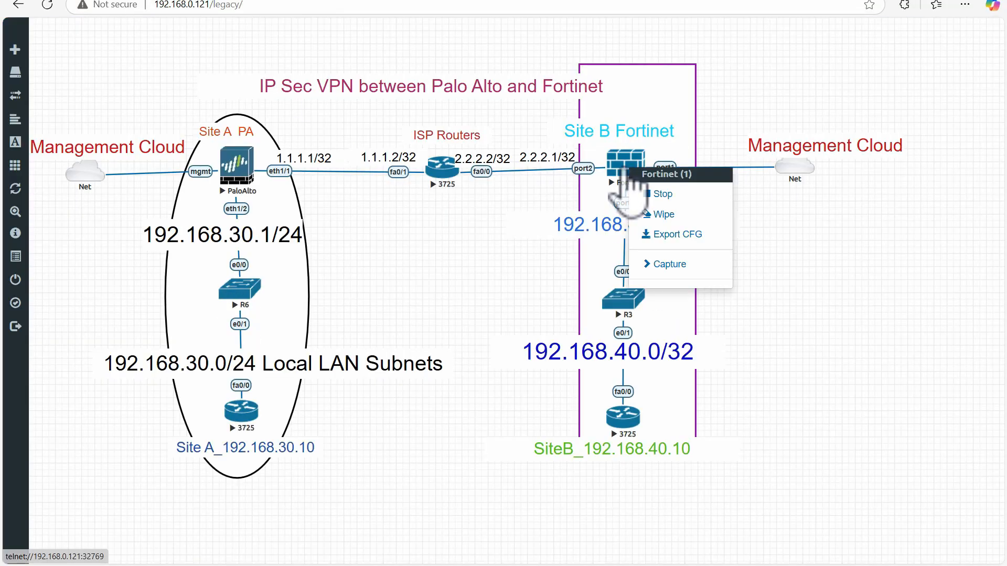
left_click(669, 264)
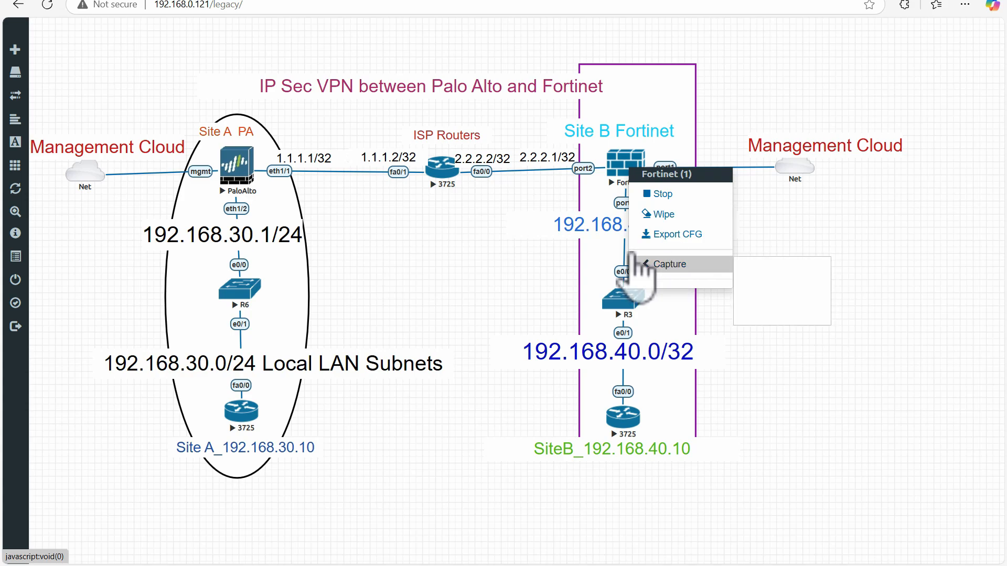
left_click(474, 239)
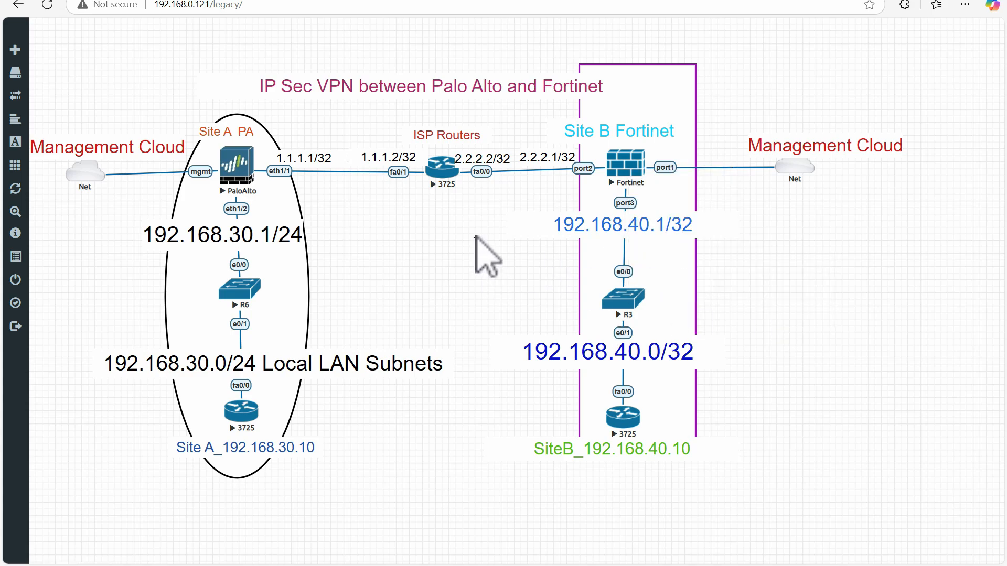
- Switch to the Palo Alto firewall's web interface and open its Packet Capture page
left_click(318, 2)
right_click(276, 40)
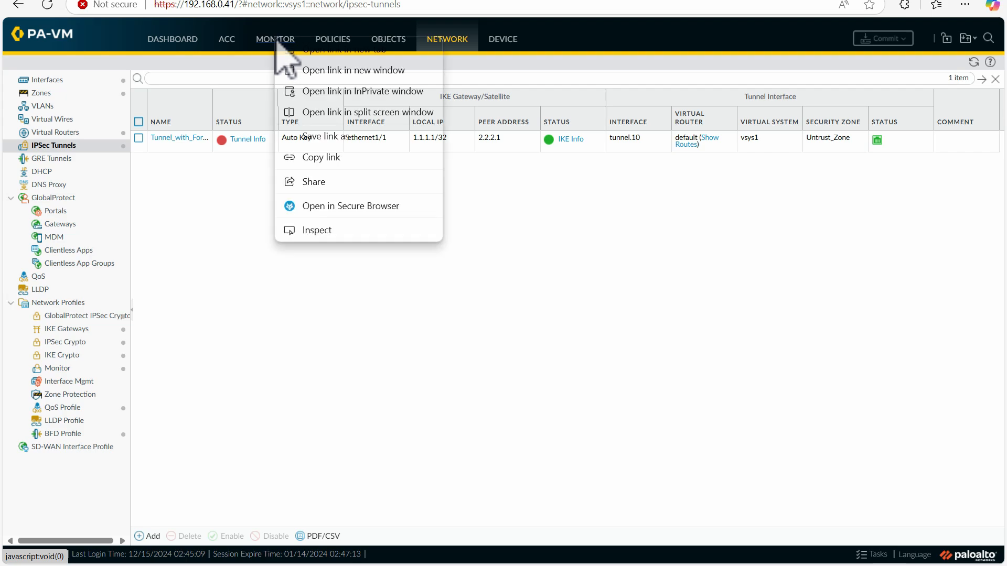
left_click(266, 43)
left_click(266, 43)
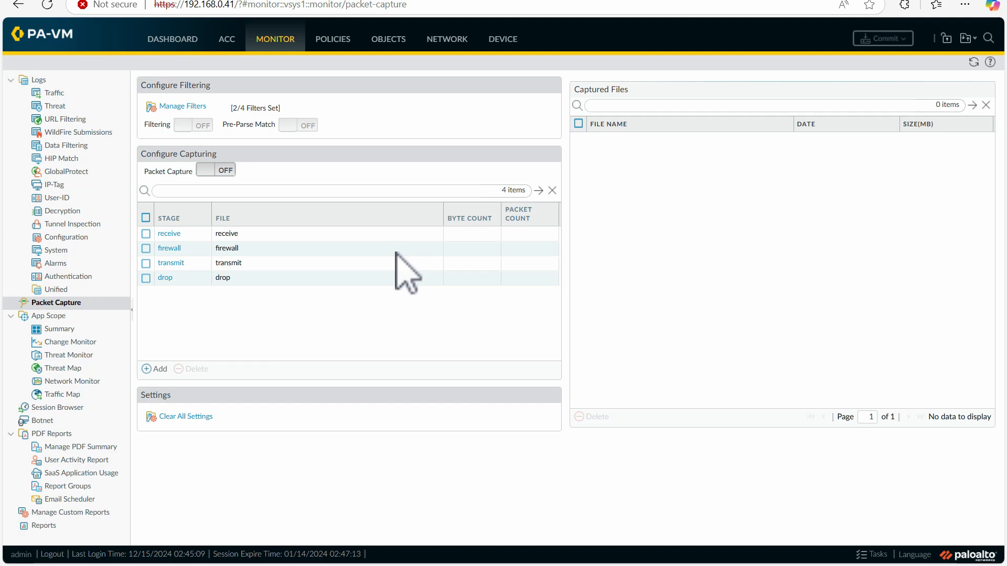
- Enable packet-capture filtering and review the source addresses of the two configured filters, leaving the filters as they are
left_click(184, 124)
left_click(181, 107)
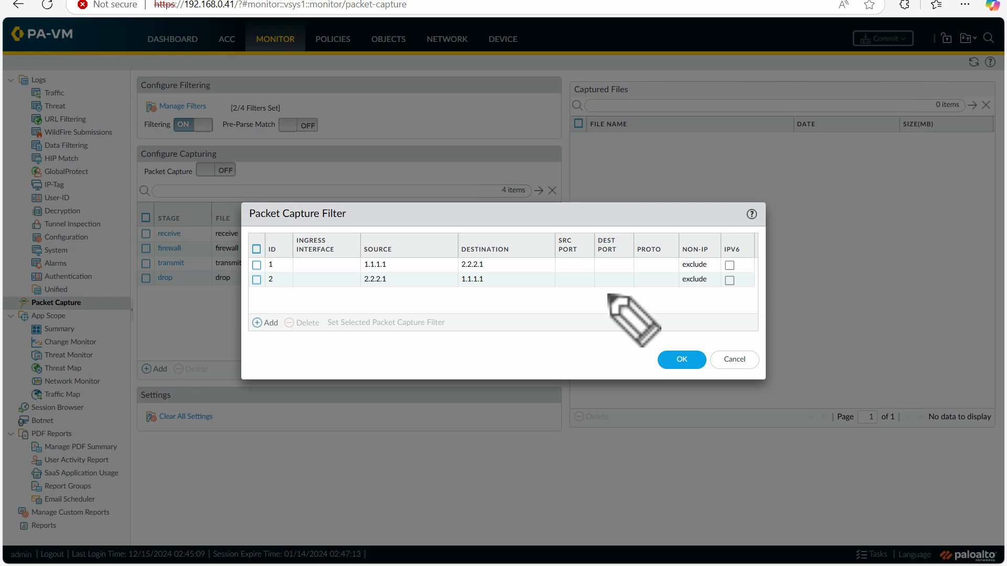
left_click_drag(395, 264, 435, 245)
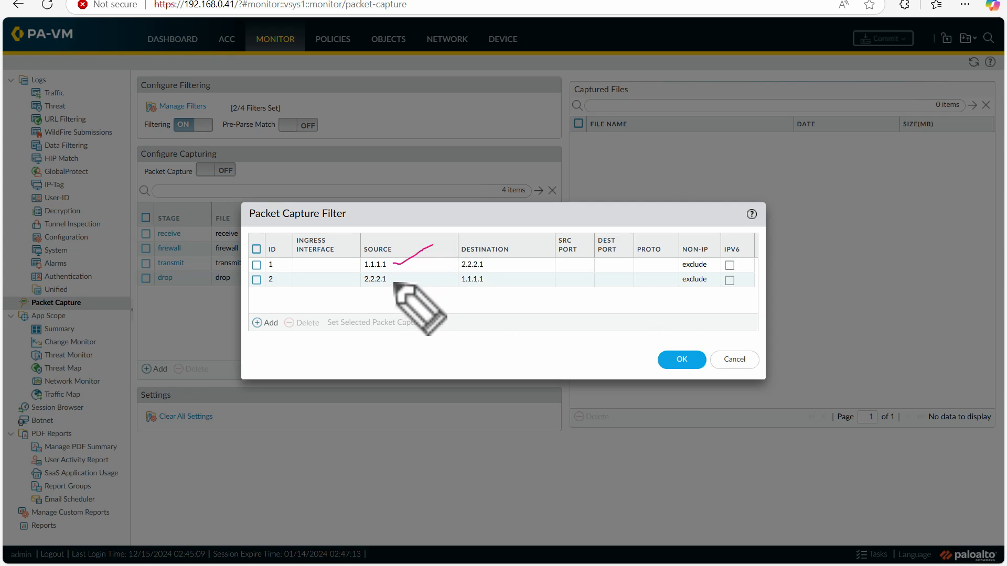
left_click_drag(395, 280, 423, 272)
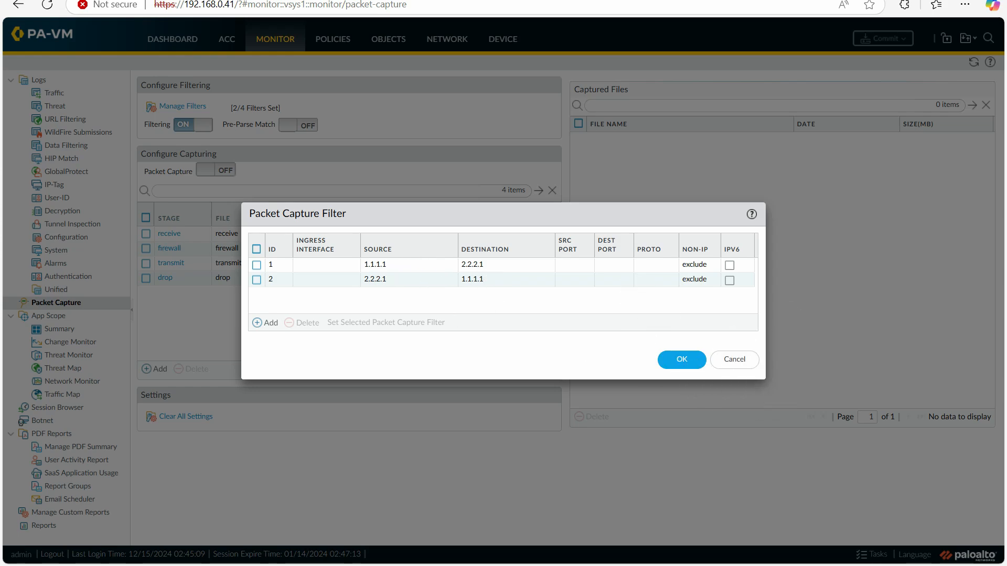
left_click(745, 361)
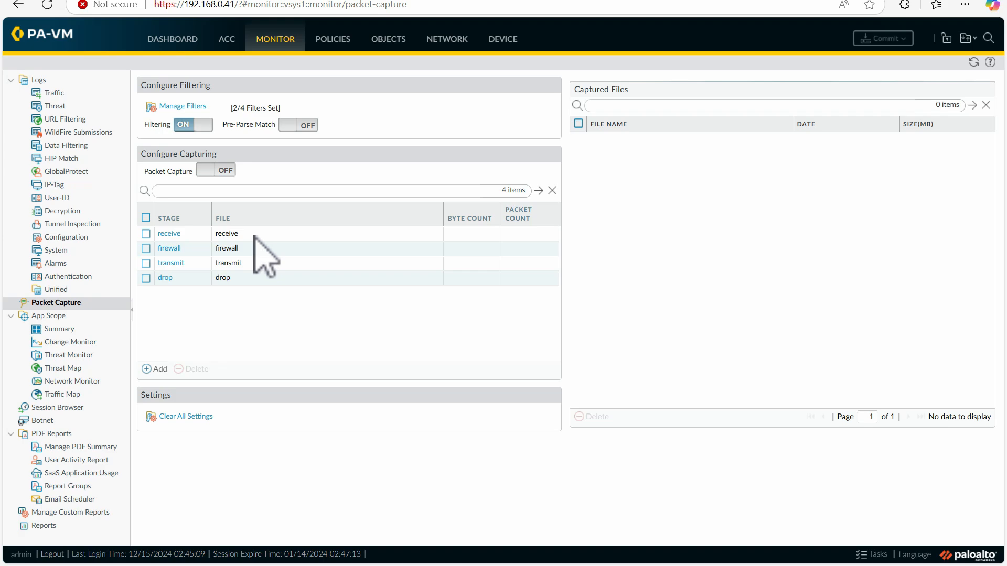
- Turn packet capture on and switch it back off
left_click(203, 172)
left_click(472, 340)
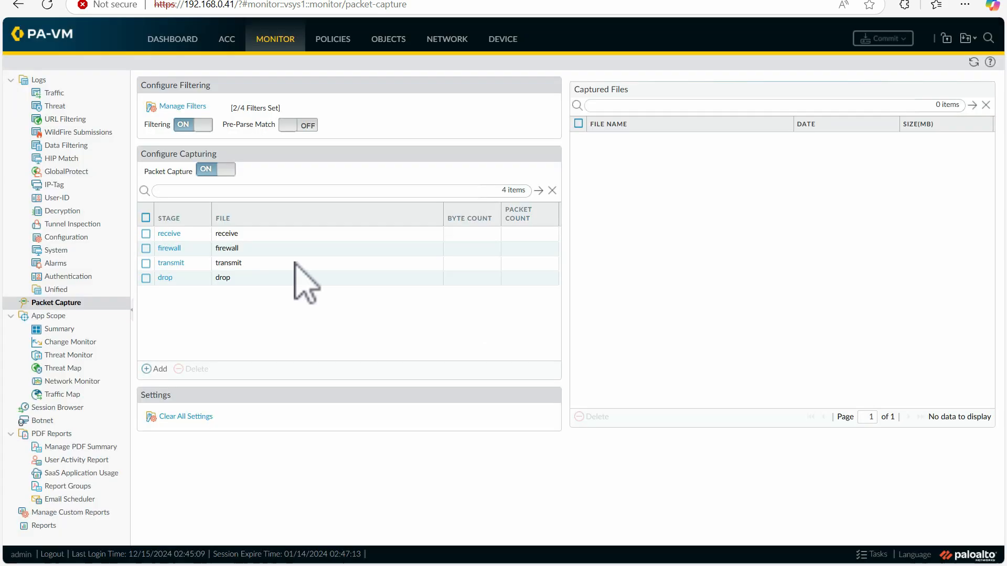
left_click(218, 173)
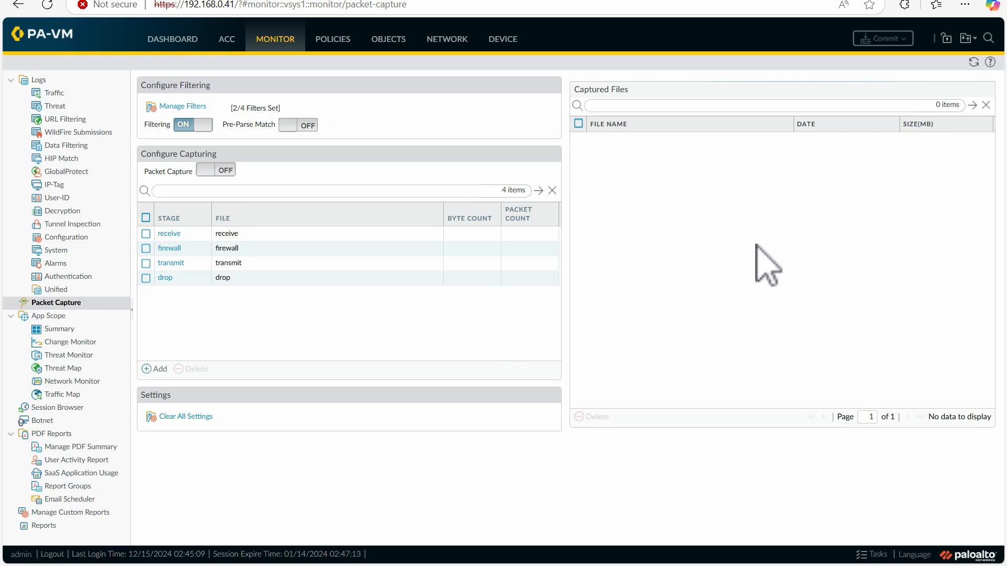
- In the Palo Alto firewall's SSH session, clear the IKE SA for gateway tunnel_with_Fortinet and recall the IPsec SA clear command for Tunnel_with_Fortinet:Fortinet
mouse_move(532, 558)
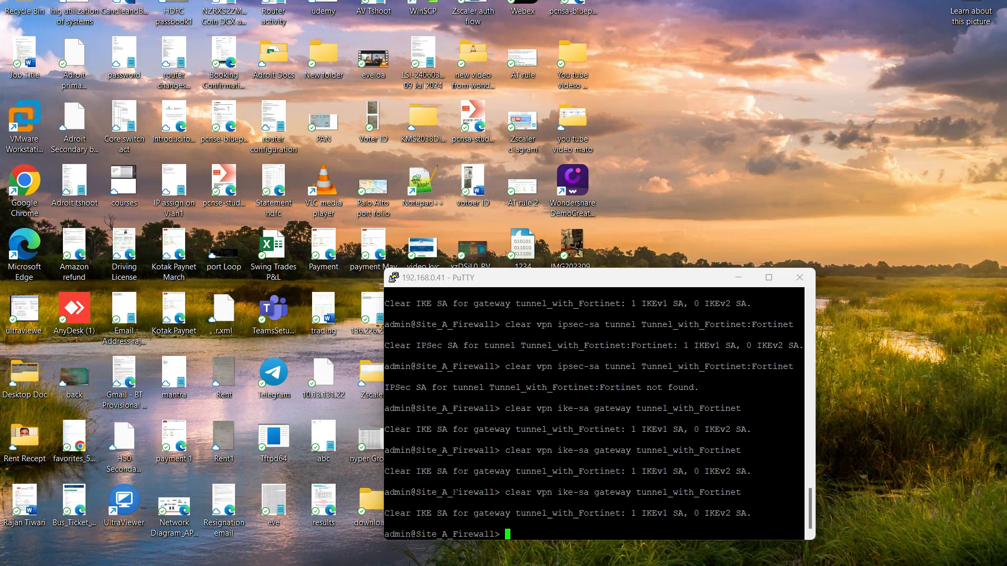
left_click(461, 519)
left_click_drag(608, 281, 491, 149)
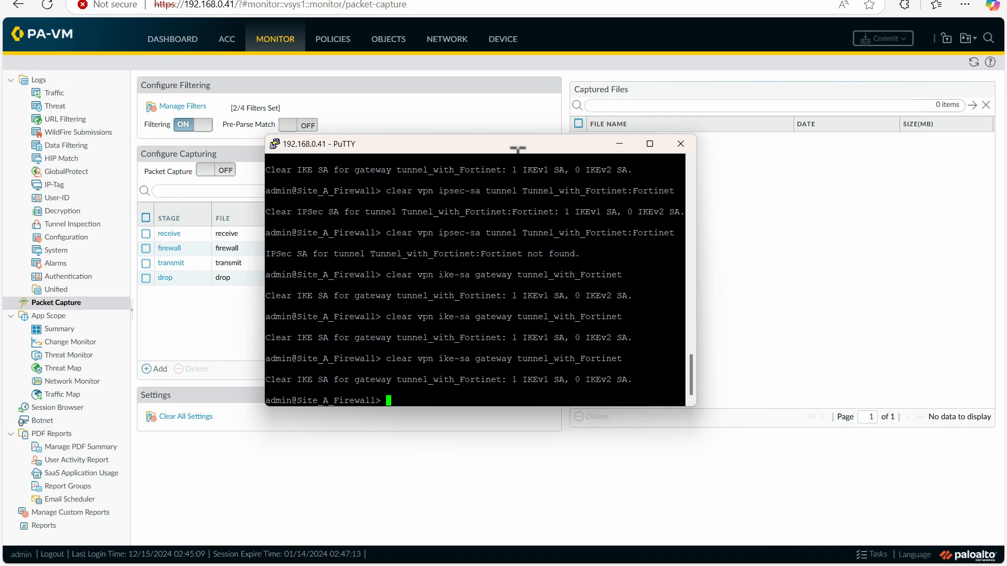
key("Up")
key("Return")
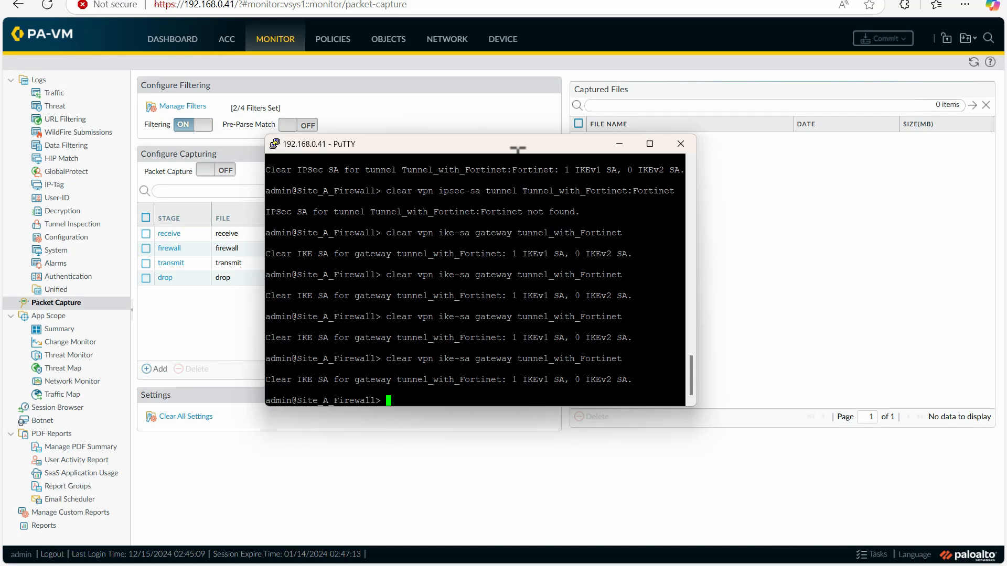
key("Up")
key("Up")
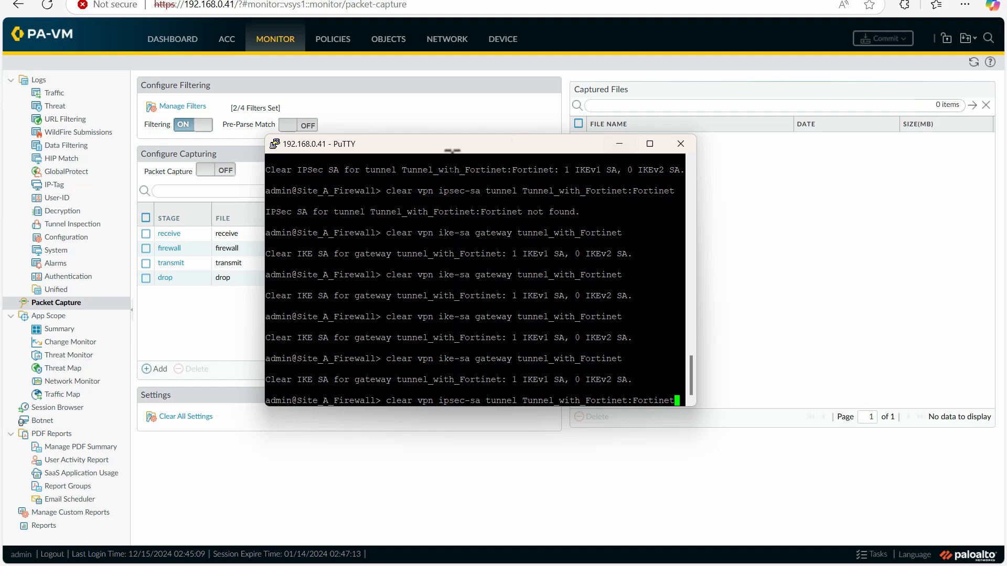
left_click_drag(435, 152, 617, 143)
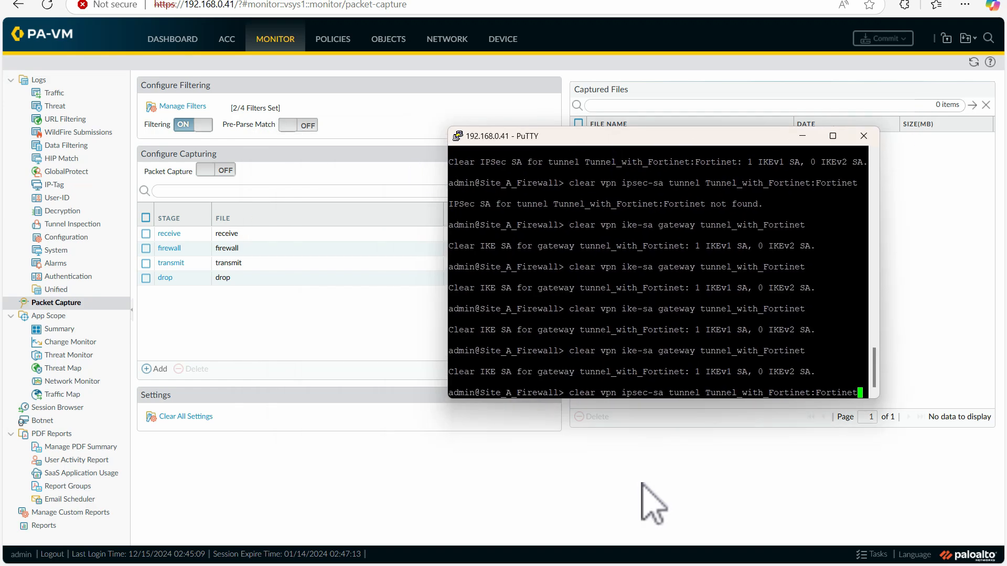
- Switch to the Site A host console and ping 192.168.40.10 twice to bring up the tunnel
mouse_move(534, 565)
left_click(597, 512)
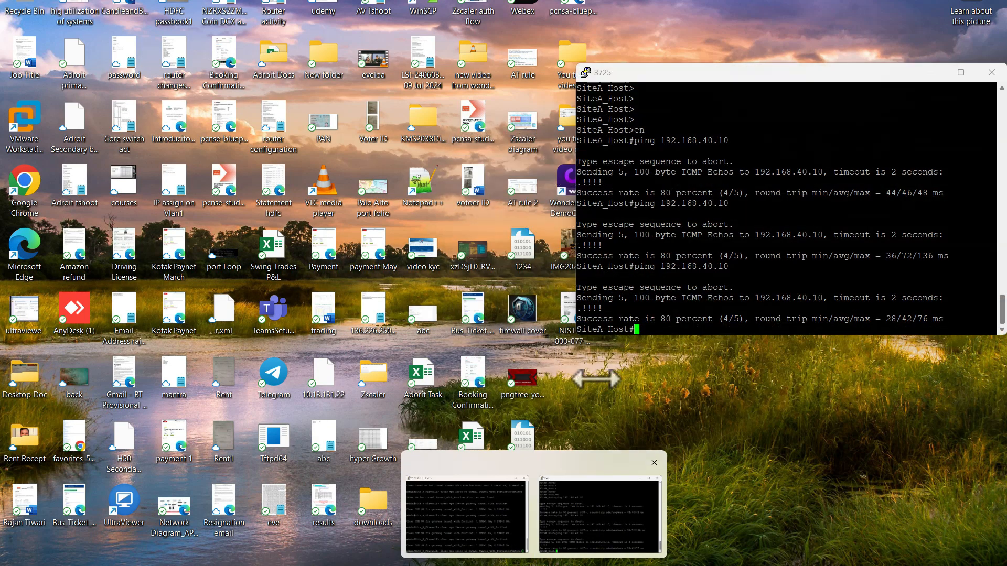
key("Up")
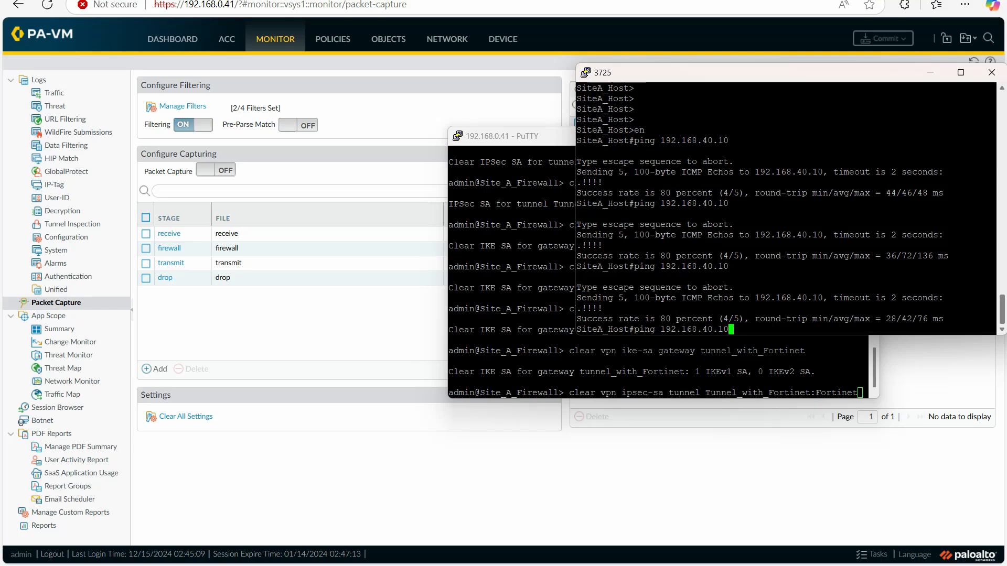
key("Return")
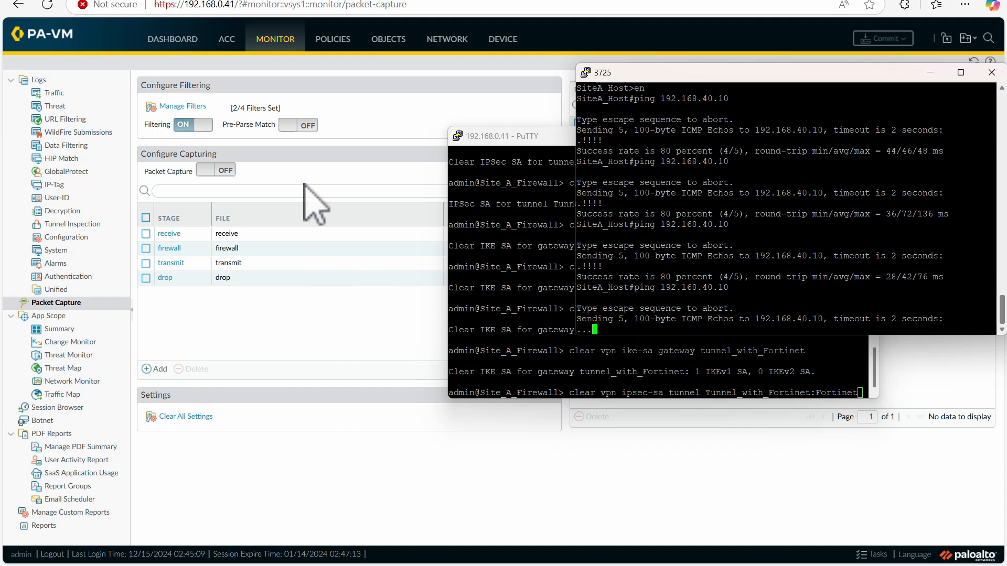
left_click(641, 370)
left_click(648, 106)
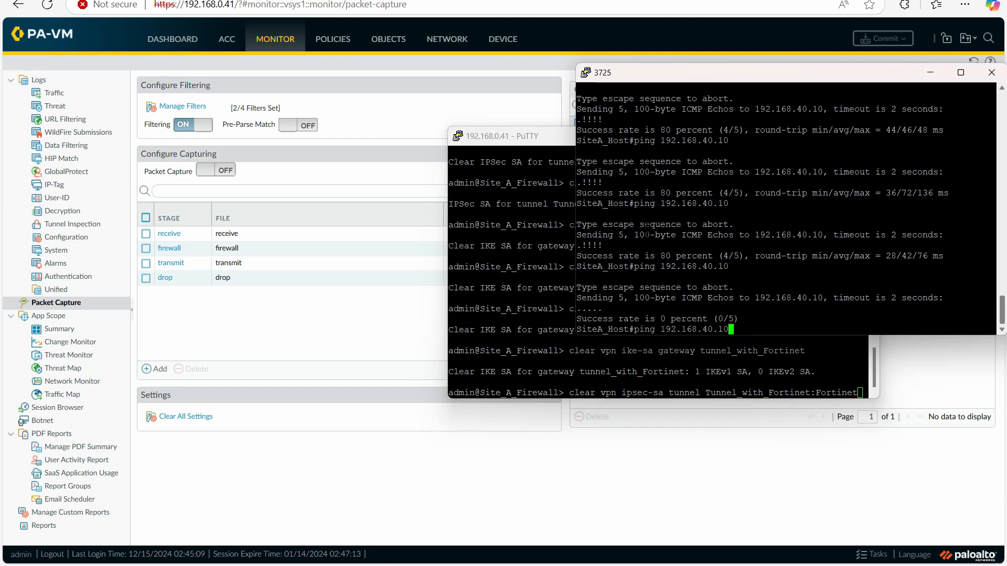
key("Return")
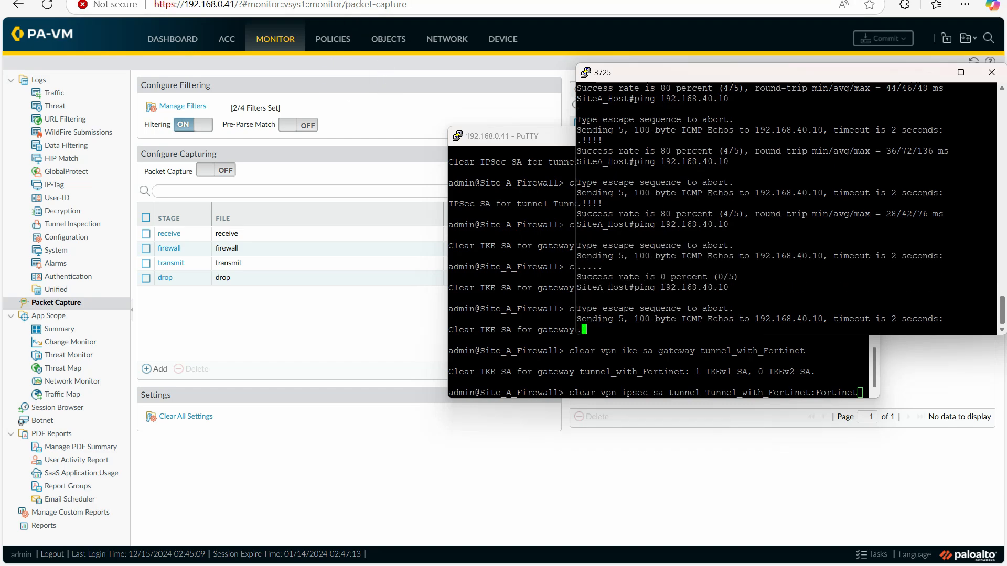
- Return to the lab topology and try to open the Fortinet node's console, cancelling the launch request
left_click(141, 4)
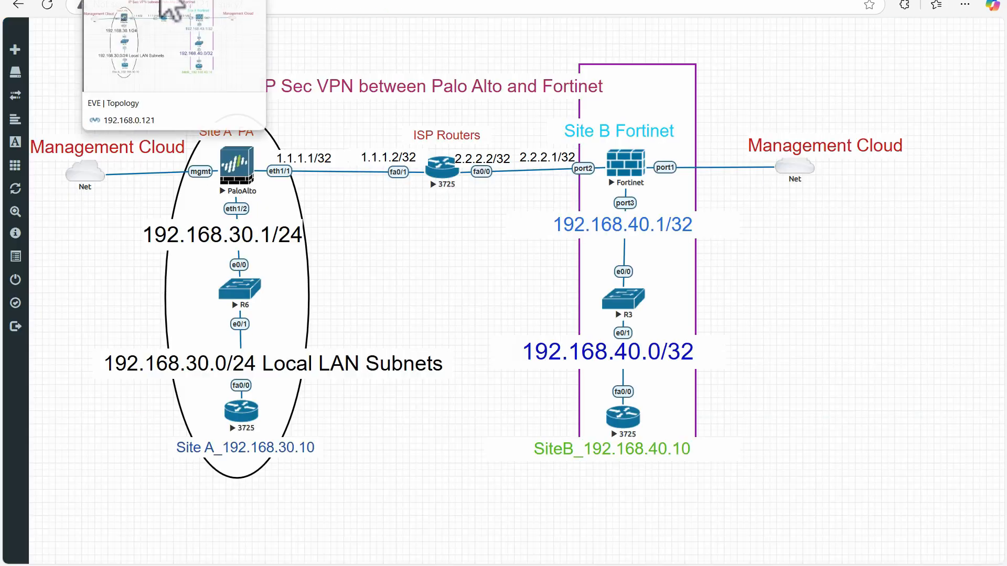
left_click(621, 163)
left_click(620, 74)
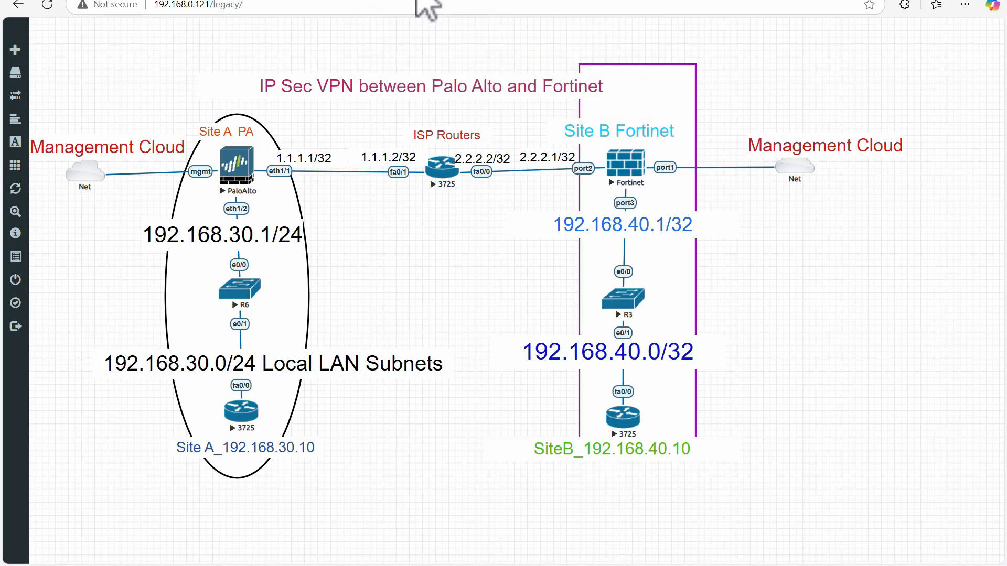
key("ctrl+t")
type("1")
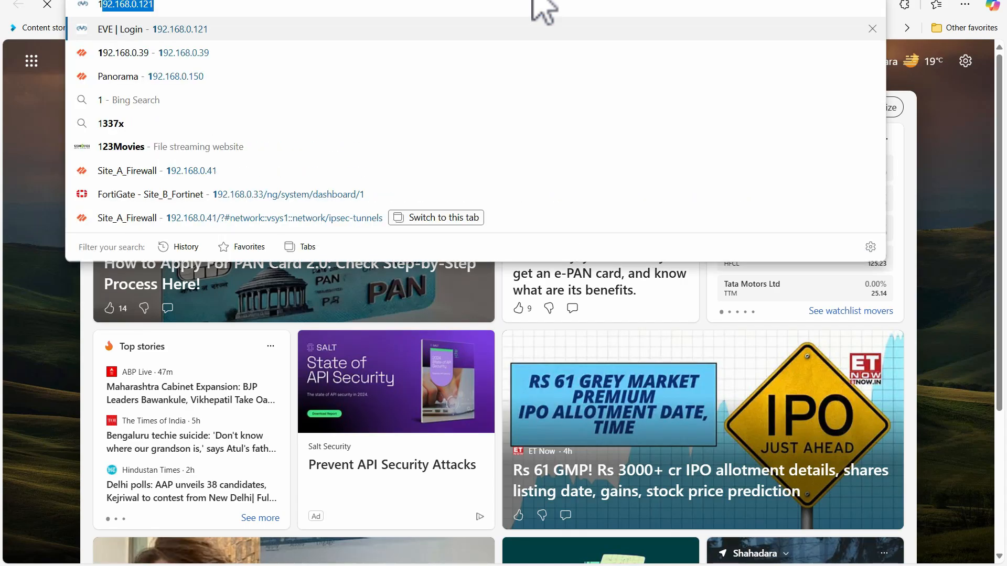
type("9")
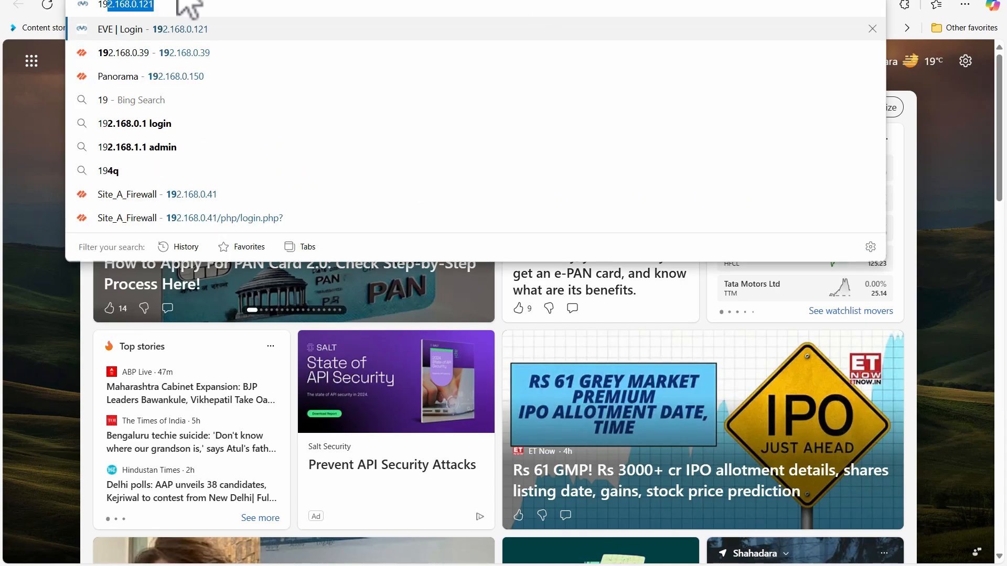
key("Return")
- Open the Fortinet node's console session and place its window over the middle of the topology
left_click(633, 195)
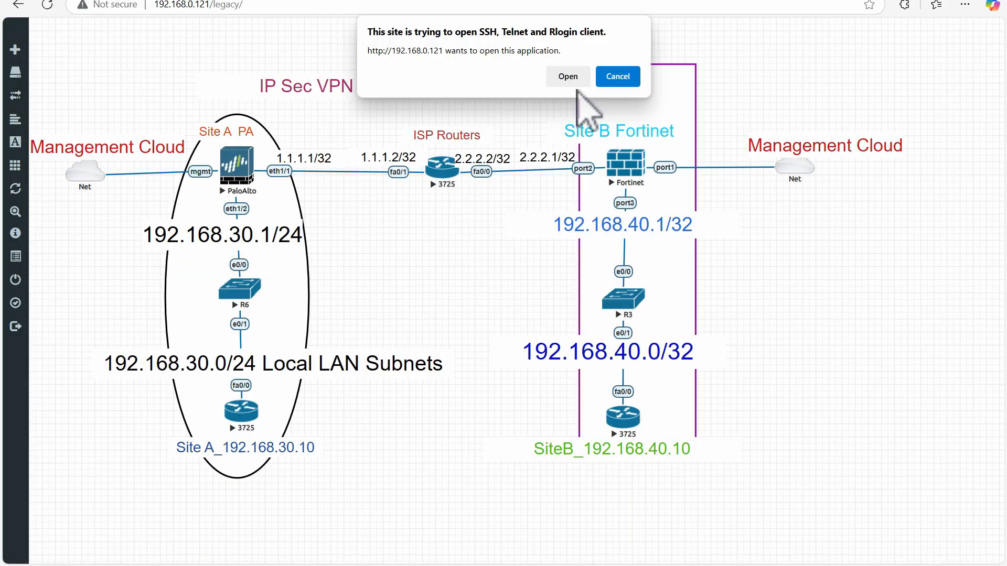
left_click(568, 75)
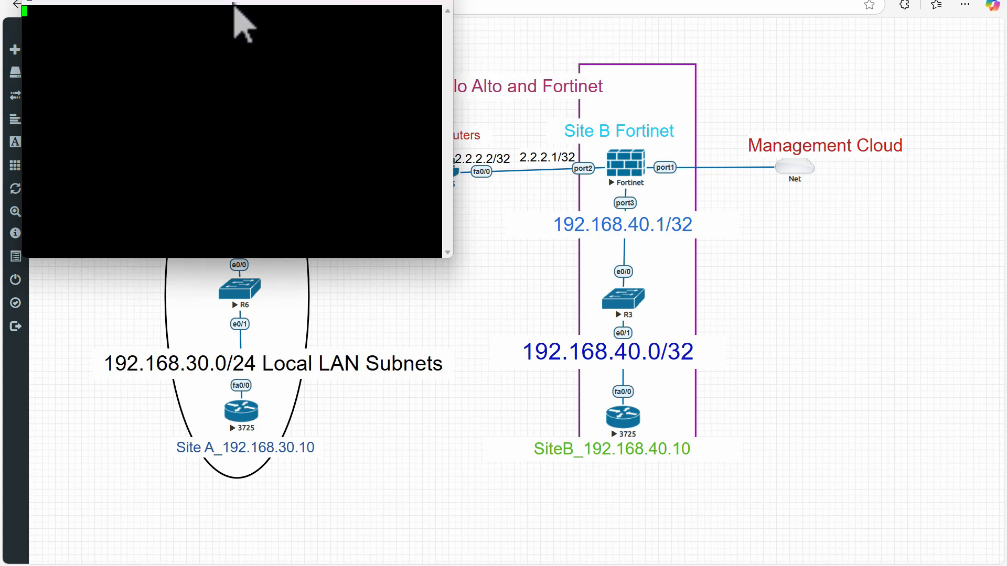
left_click_drag(234, 4, 399, 101)
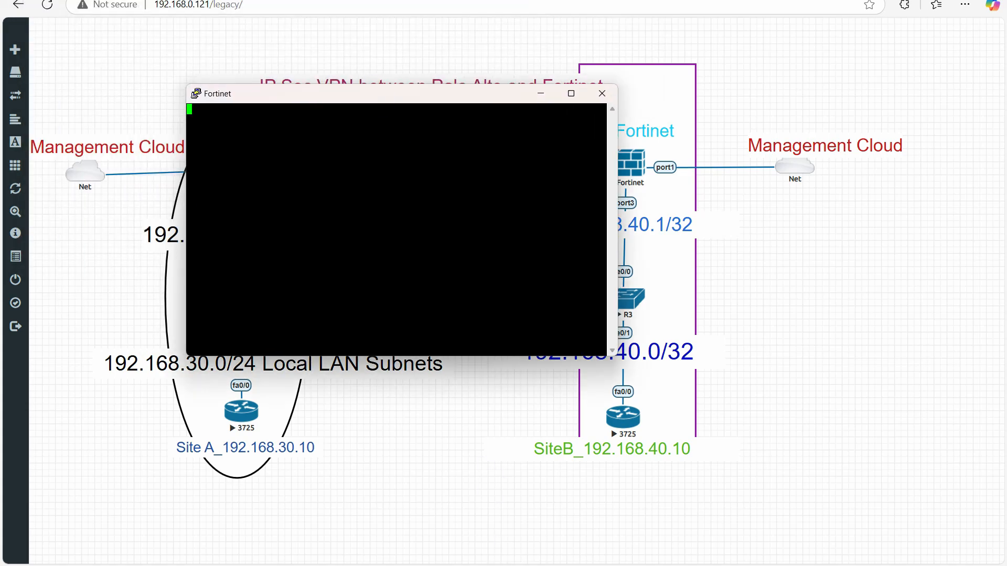
- Bring the Site A host console forward and repeat the ping to 192.168.40.10
mouse_move(593, 524)
left_click(506, 506)
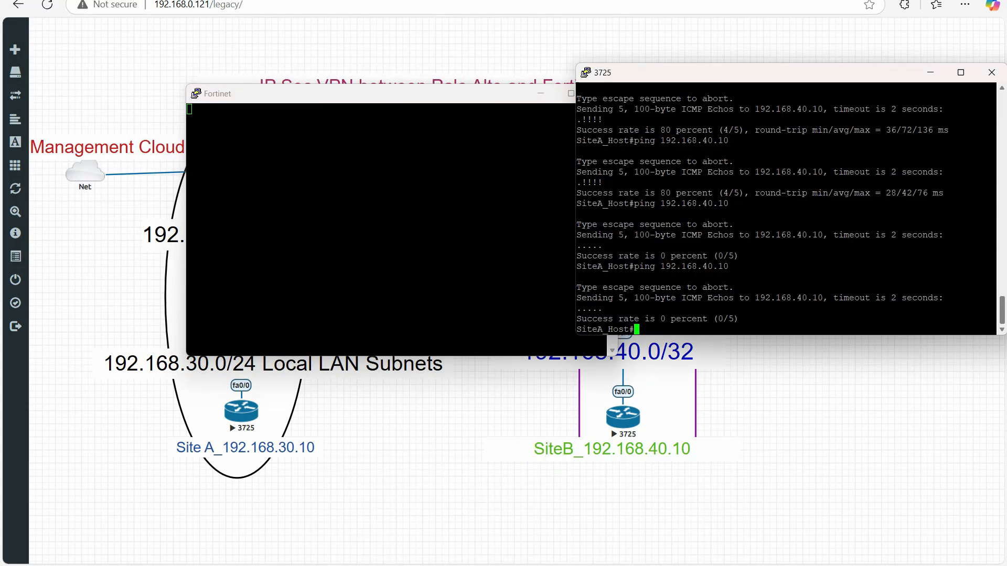
key("Return")
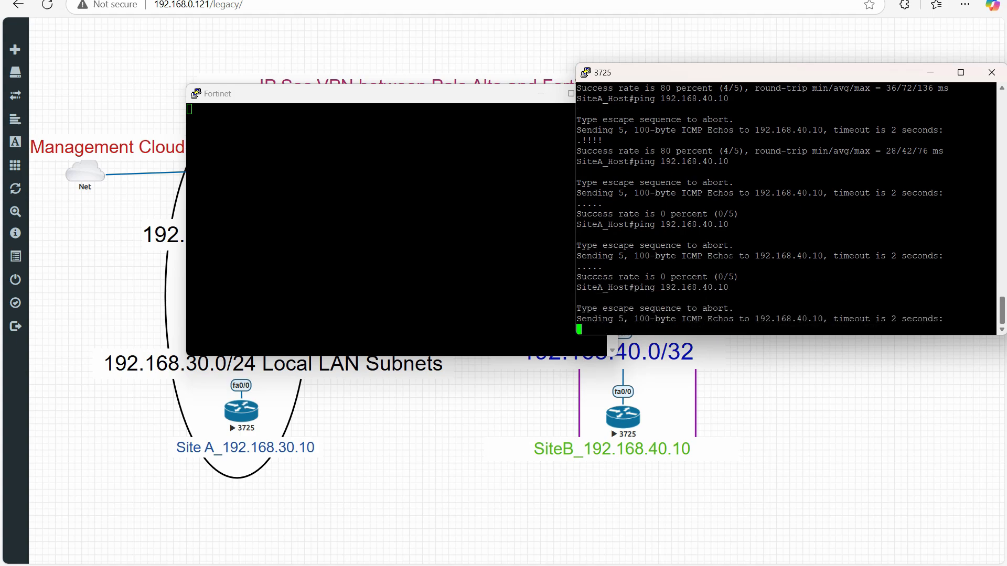
- Log in to the Fortinet console as admin with the account password
left_click(399, 229)
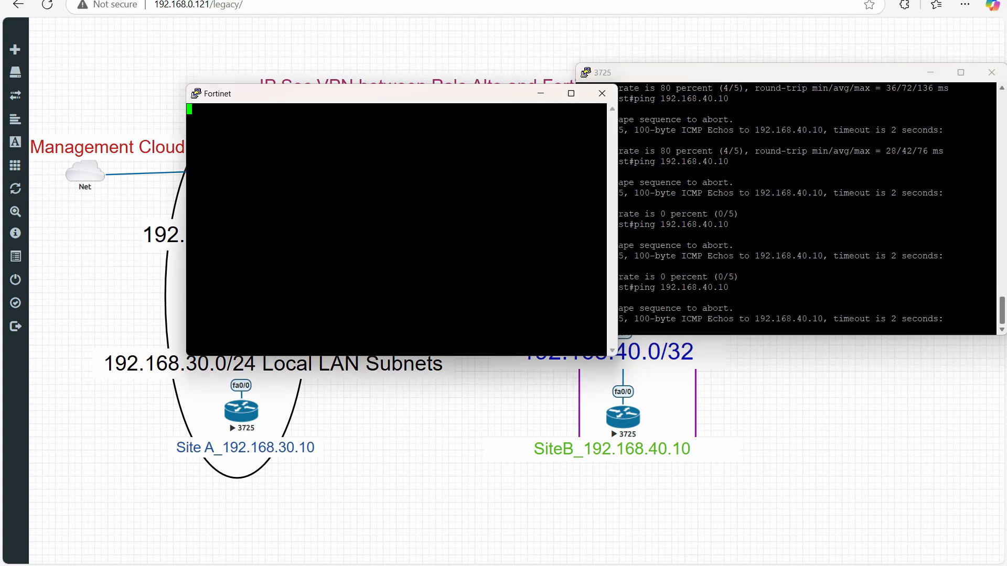
key("Return")
type(".")
key("Return")
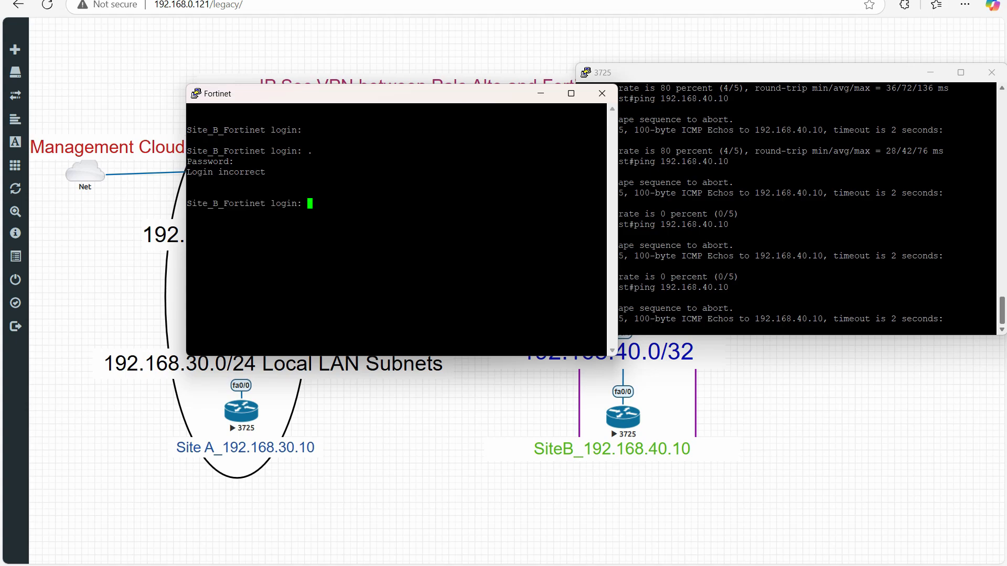
type("admin")
key("Return")
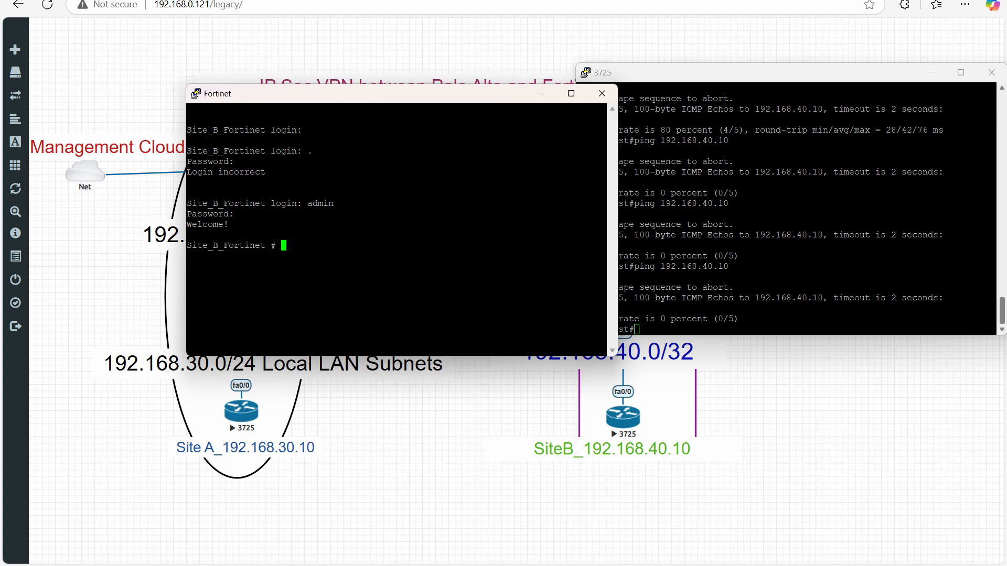
- On the Palo Alto CLI, clear the IPsec SA for Tunnel_with_Fortinet:Fortinet and the IKE SA for gateway tunnel_with_Fortinet
mouse_move(465, 530)
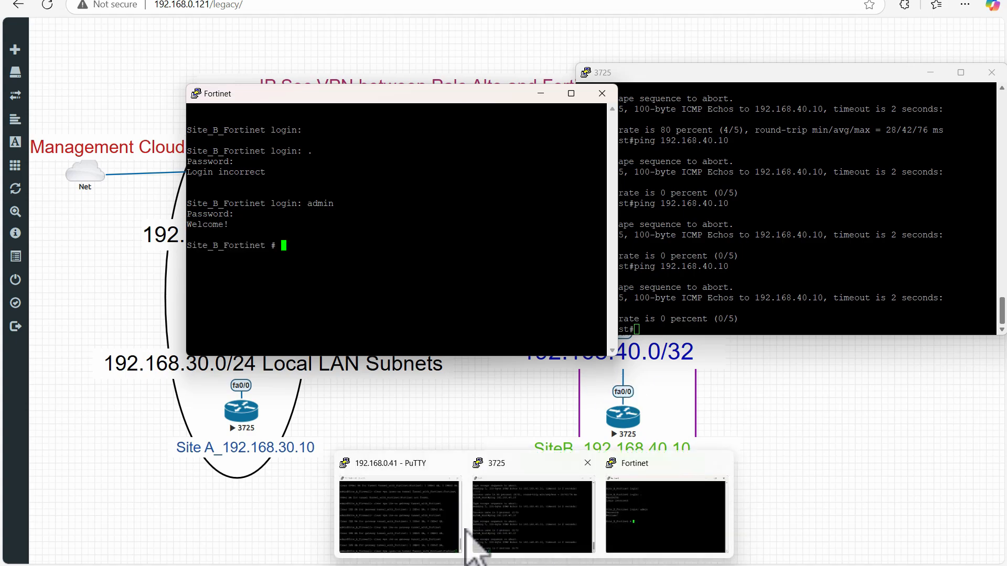
left_click(446, 517)
key("Return")
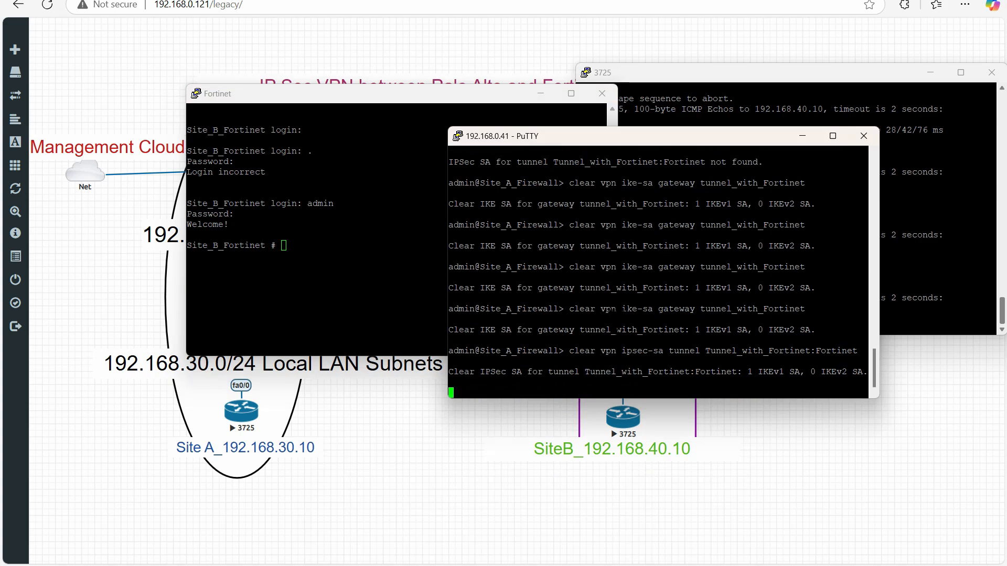
key("Up")
key("Up")
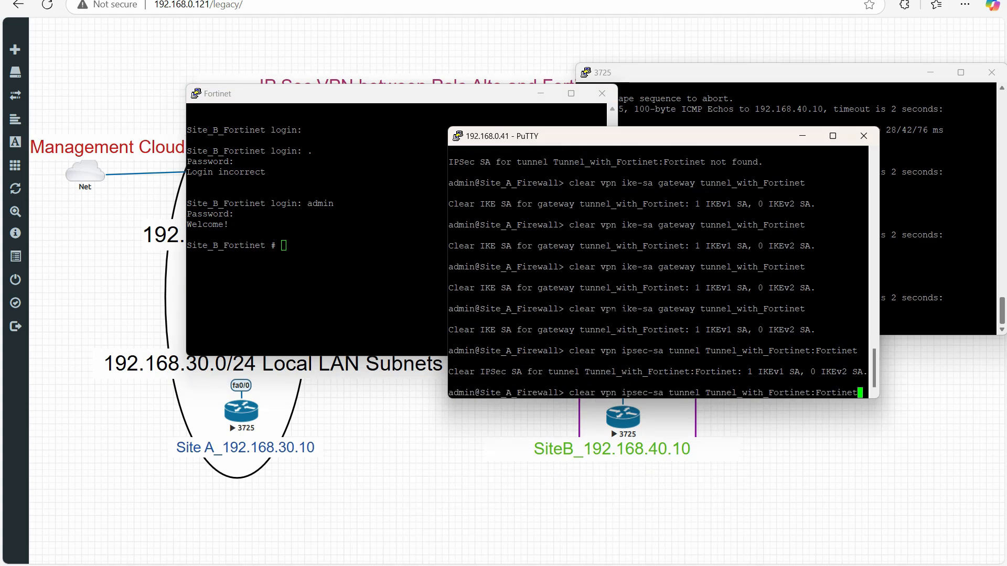
key("Return")
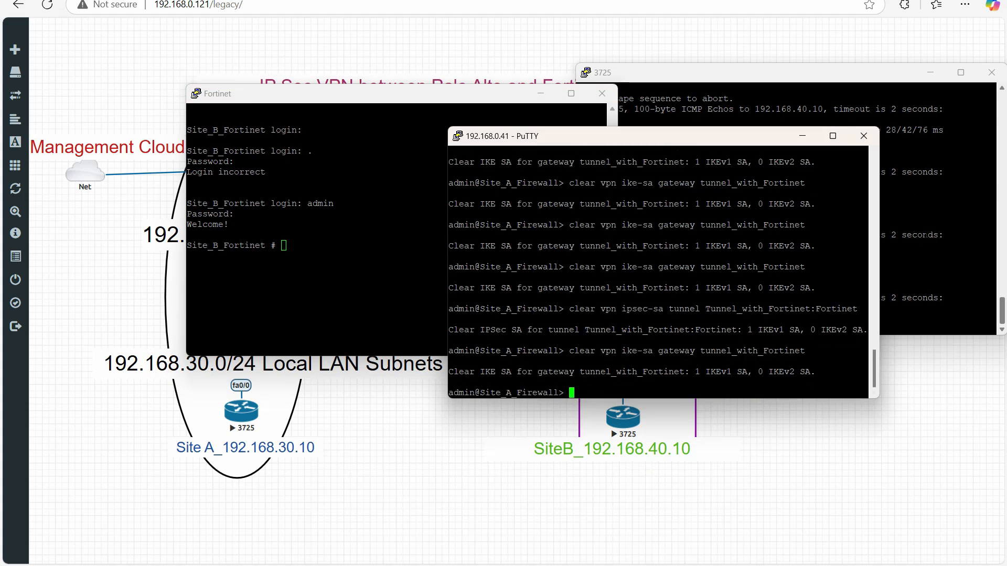
- Ping 192.168.40.10 from the Site A host once more and close the Fortinet console session
key("alt+Tab")
key("Return")
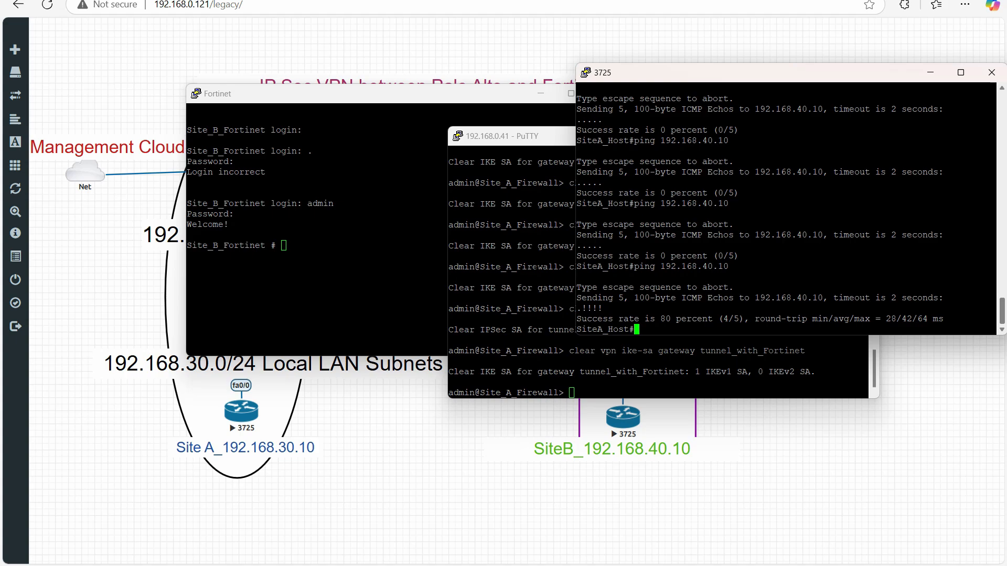
left_click(356, 231)
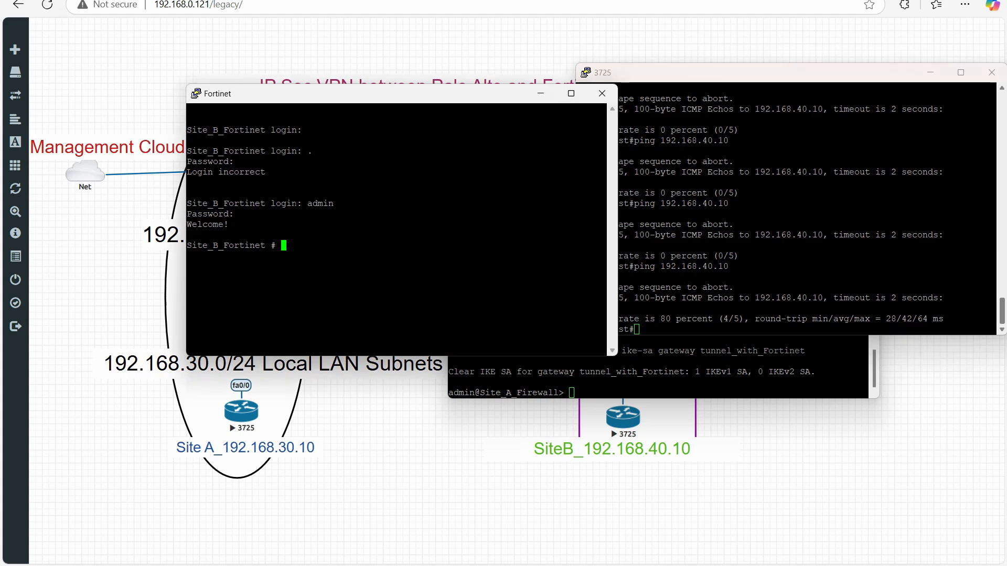
left_click(601, 94)
left_click(521, 323)
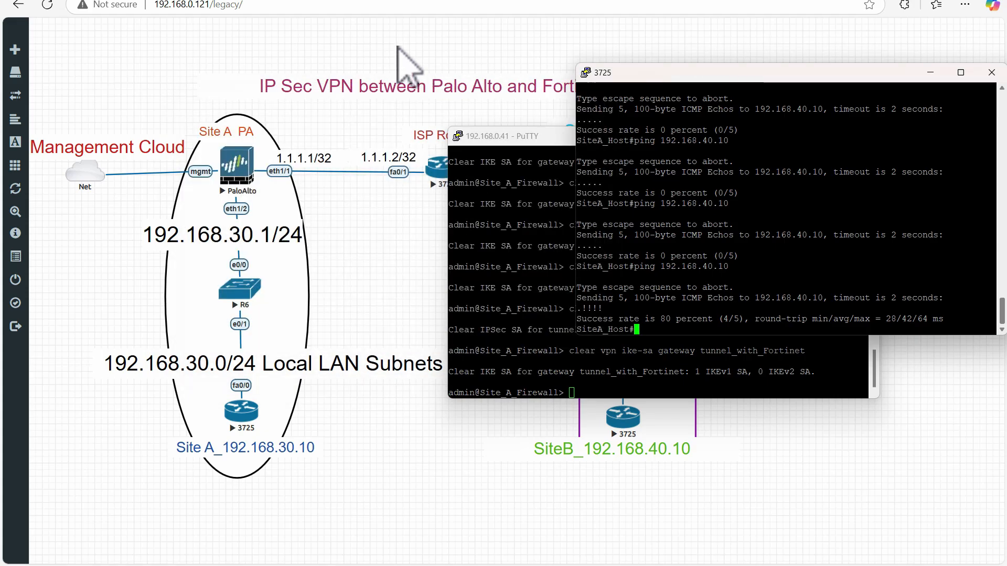
- Switch to the PA-VM Packet Capture page, recall the IKE SA clear command on the Palo Alto CLI, and turn packet capture on
left_click(397, 46)
left_click(333, 1)
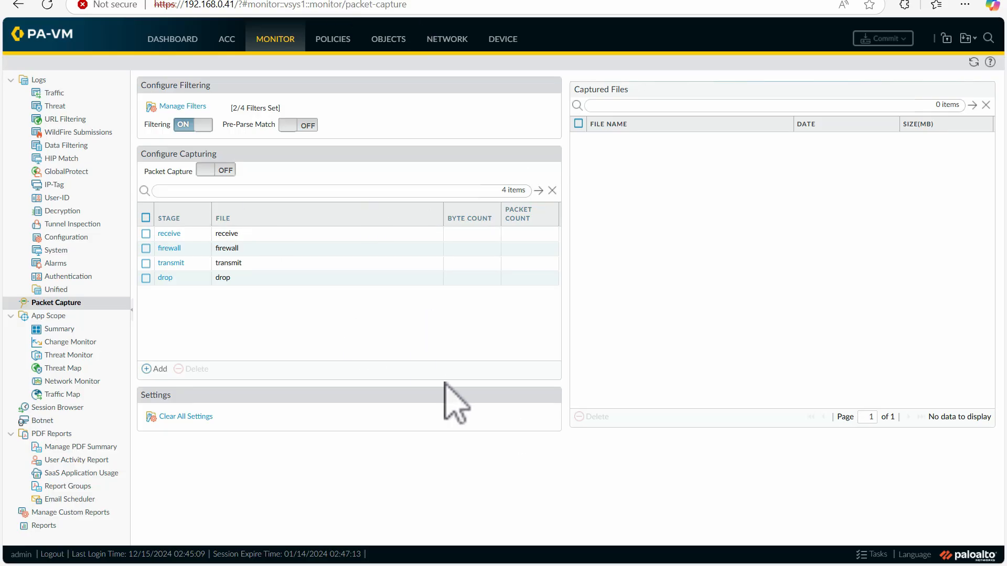
mouse_move(530, 560)
left_click(477, 524)
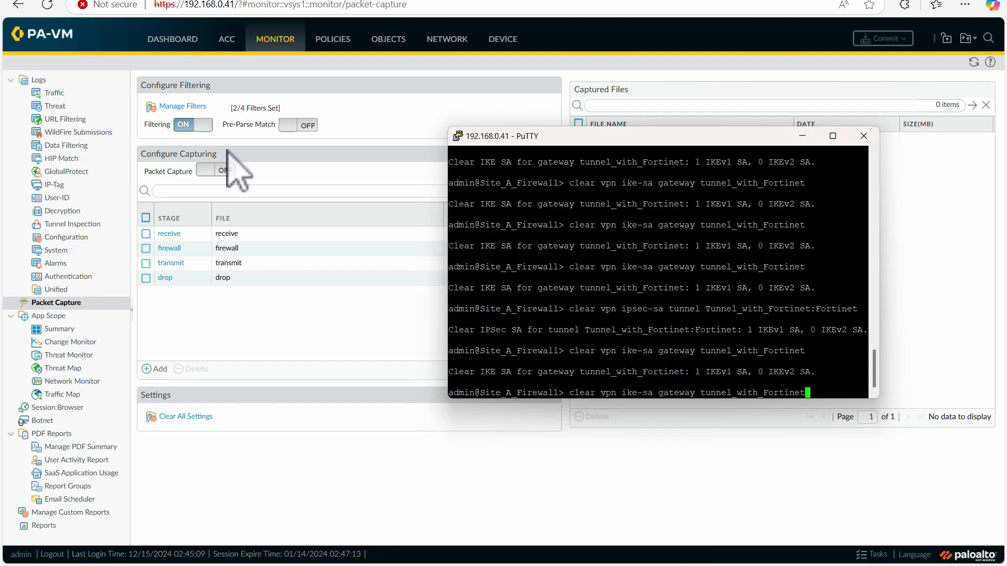
left_click(216, 170)
left_click(473, 340)
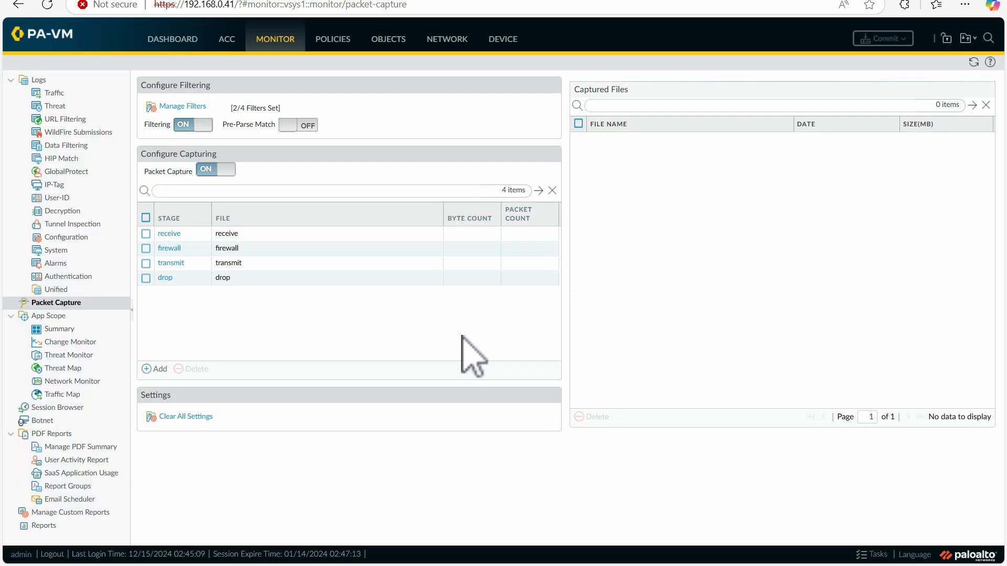
- Clear the IKE SA for gateway tunnel_with_Fortinet and the IPsec SA for tunnel Tunnel_with_Fortinet:Fortinet on the Palo Alto CLI
mouse_move(530, 562)
left_click(484, 492)
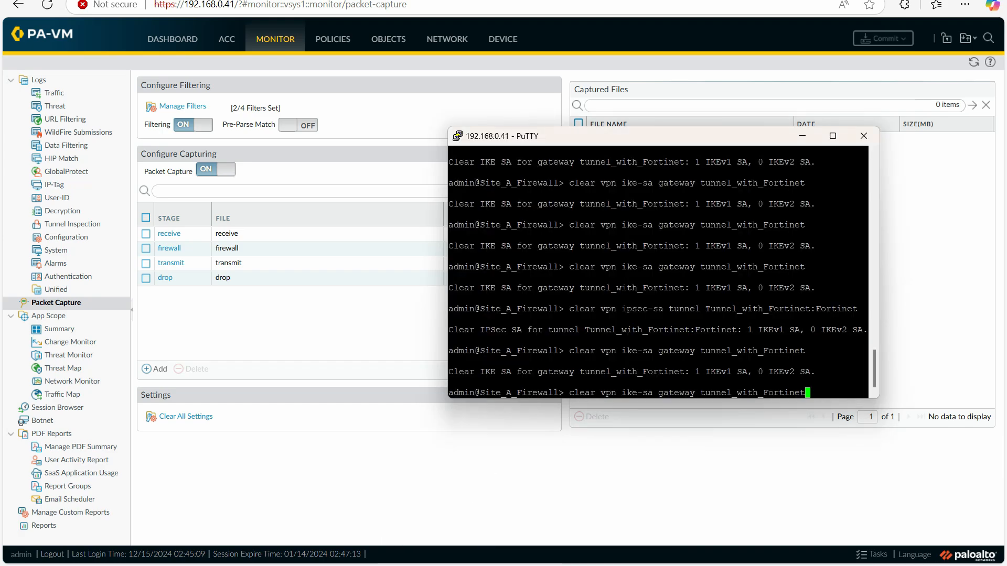
key("Up")
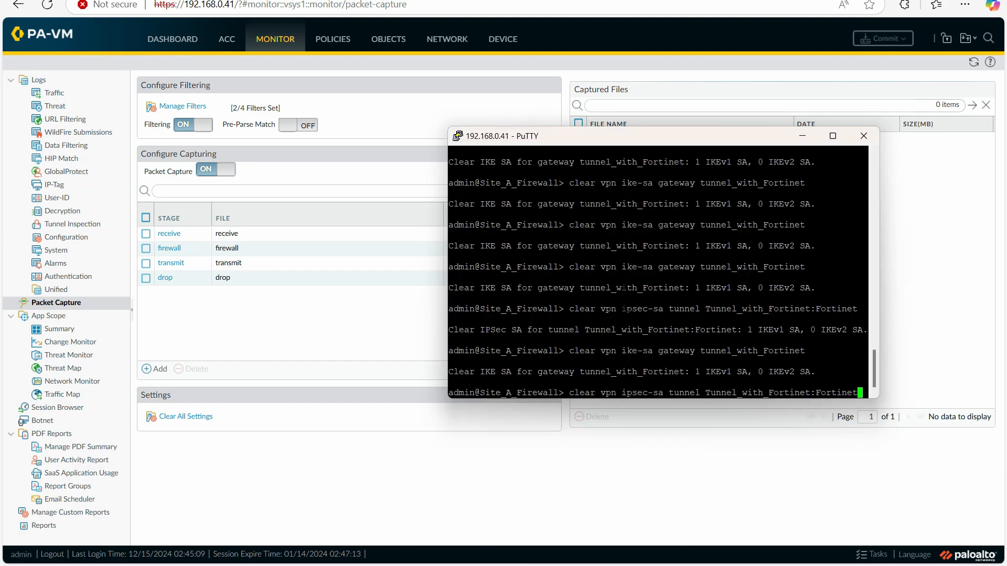
key("Up")
key("Return")
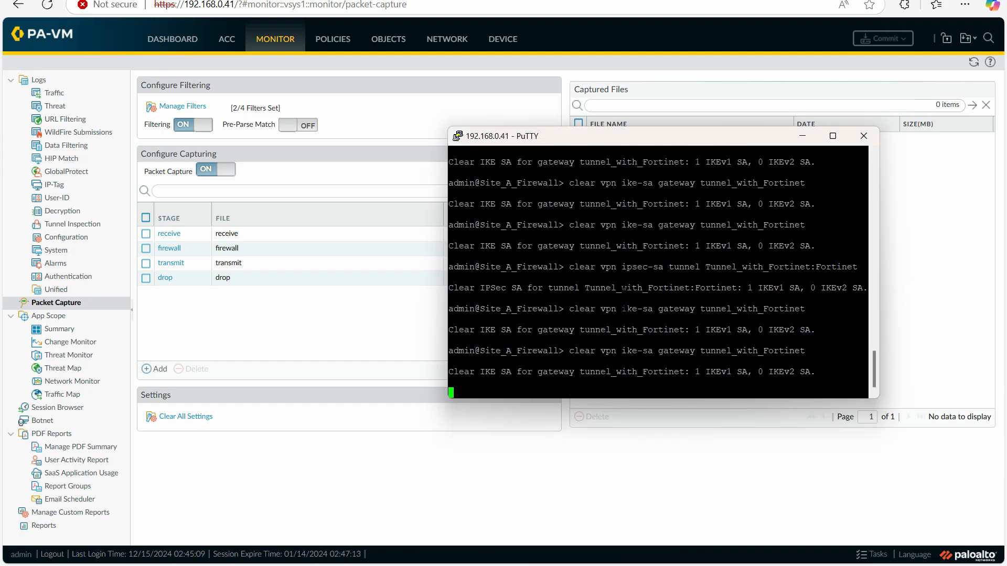
key("Up")
key("Up")
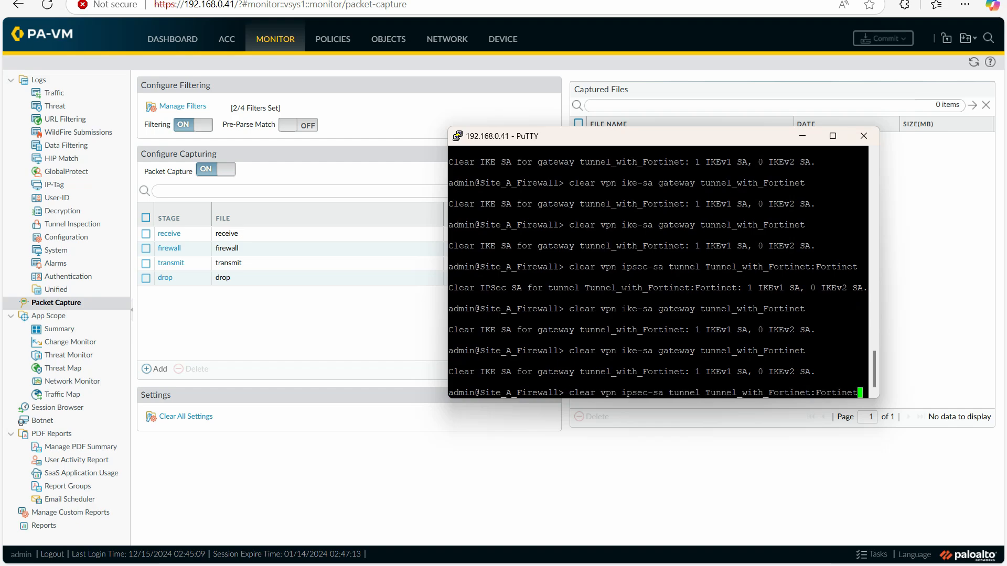
key("Return")
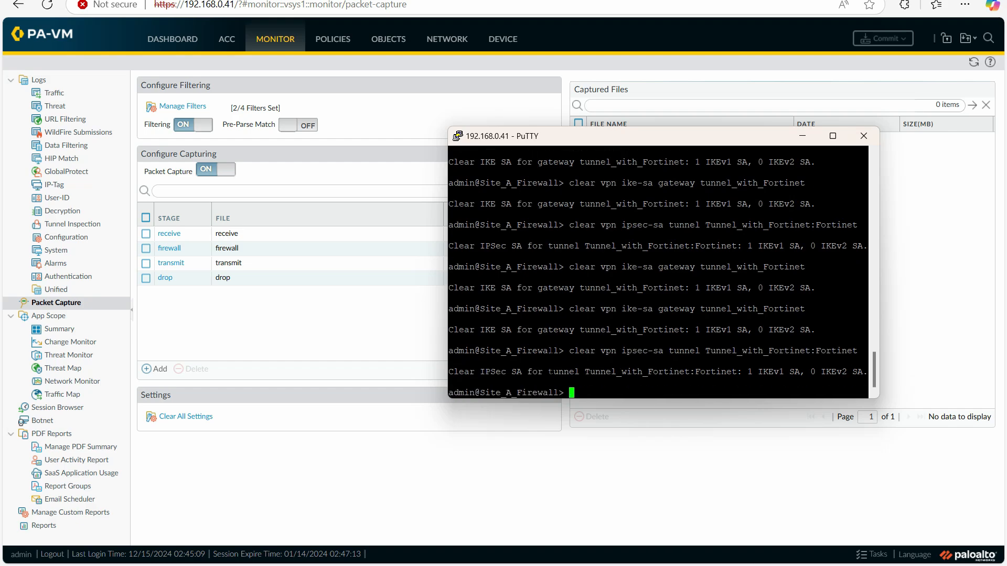
- Refresh the firewall's Packet Capture page and ping 192.168.40.10 from the Site A host console, moved clear of the captured files list
left_click(663, 78)
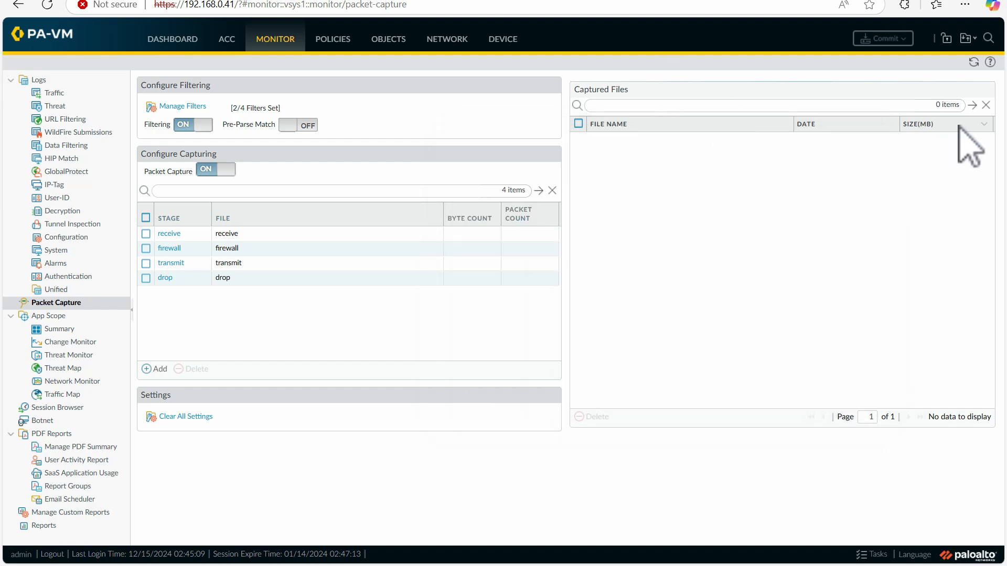
left_click(973, 62)
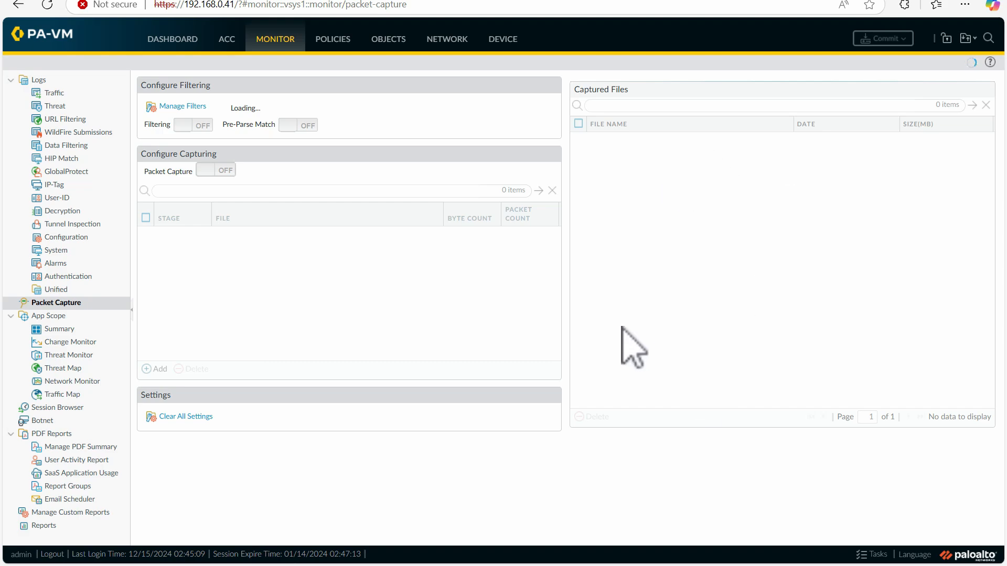
mouse_move(530, 553)
left_click(611, 514)
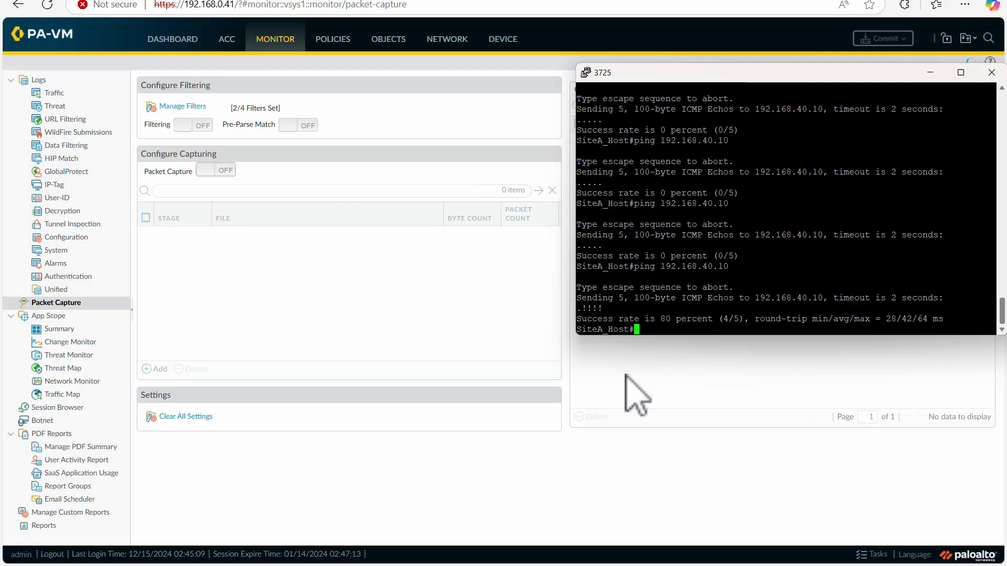
left_click_drag(703, 79, 333, 77)
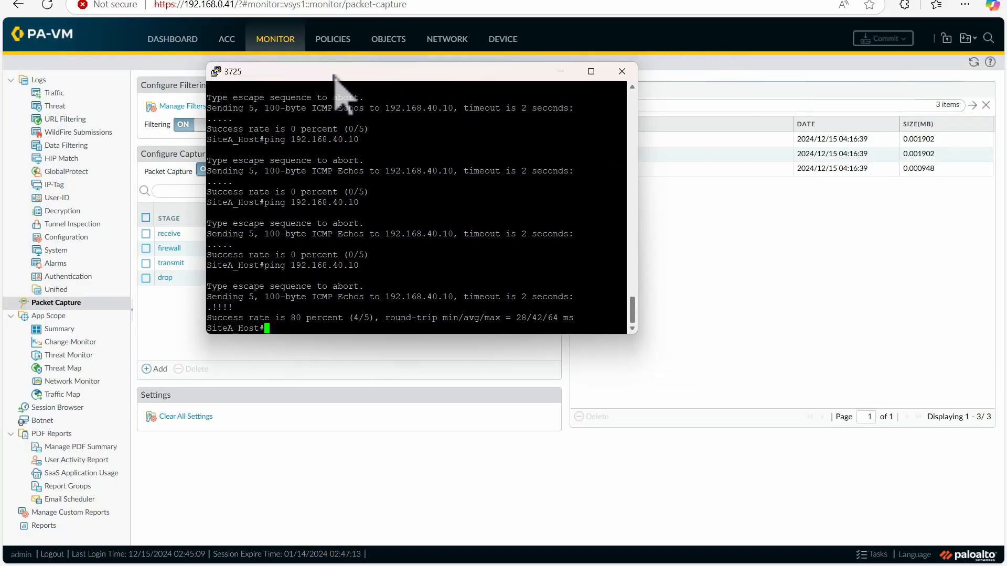
key("Up")
key("Return")
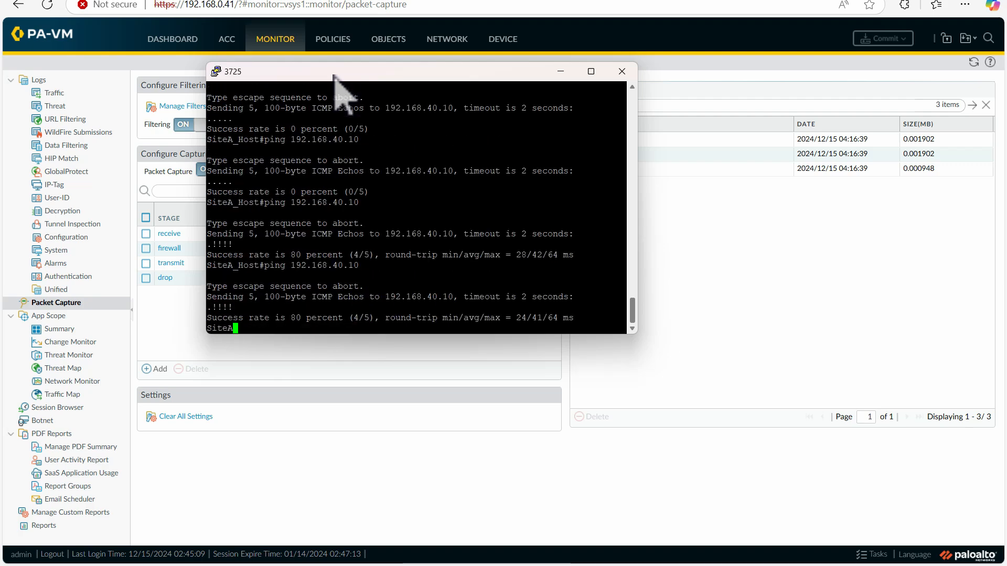
- Turn packet capture off, then download the firewall capture file and open it maximized in Wireshark
left_click(561, 71)
left_click(214, 170)
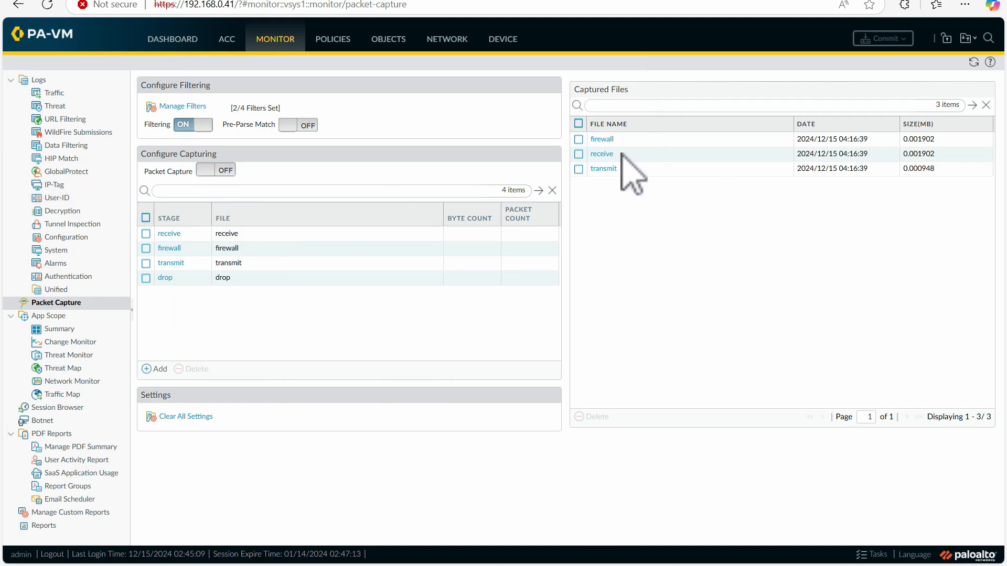
left_click(609, 141)
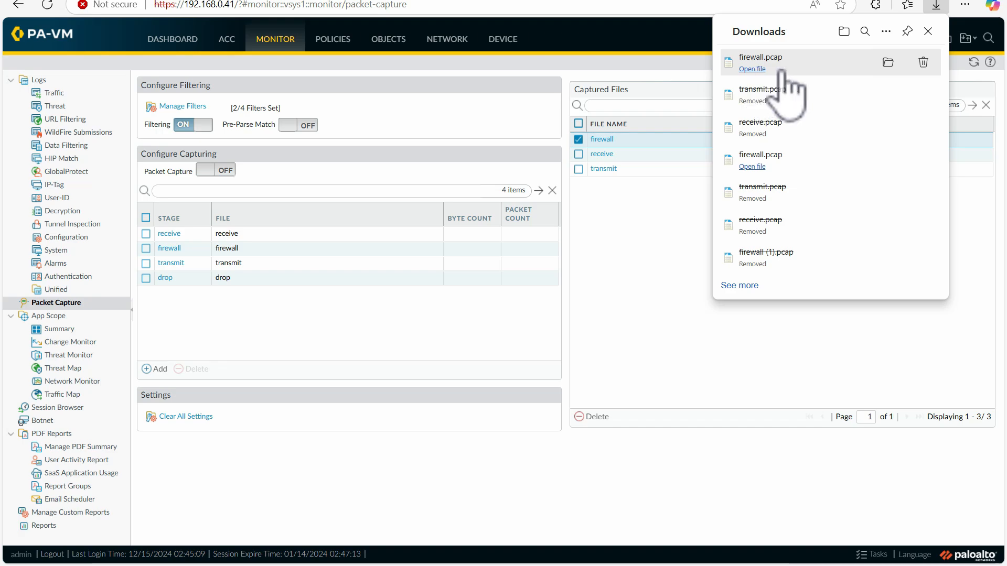
left_click(752, 69)
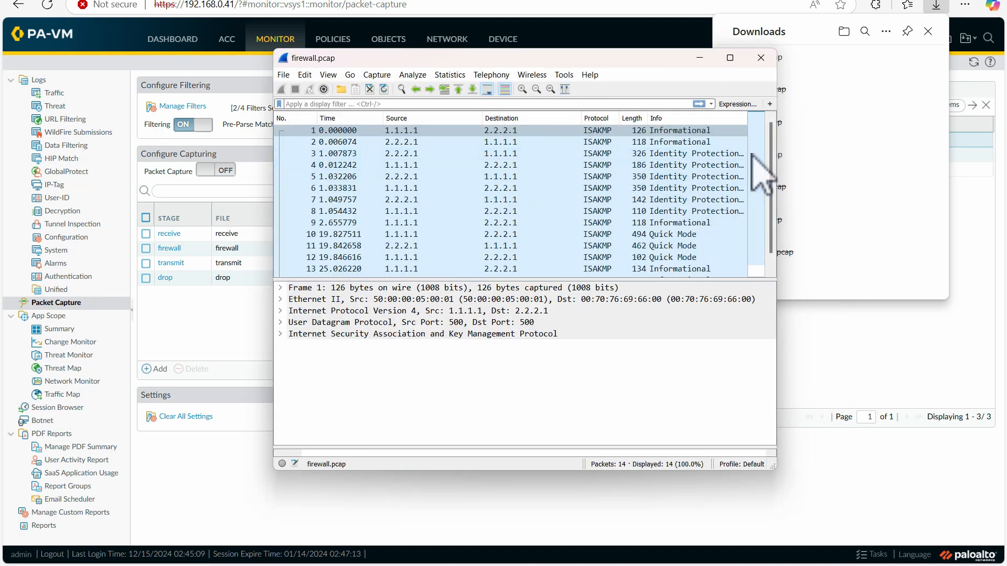
left_click(730, 58)
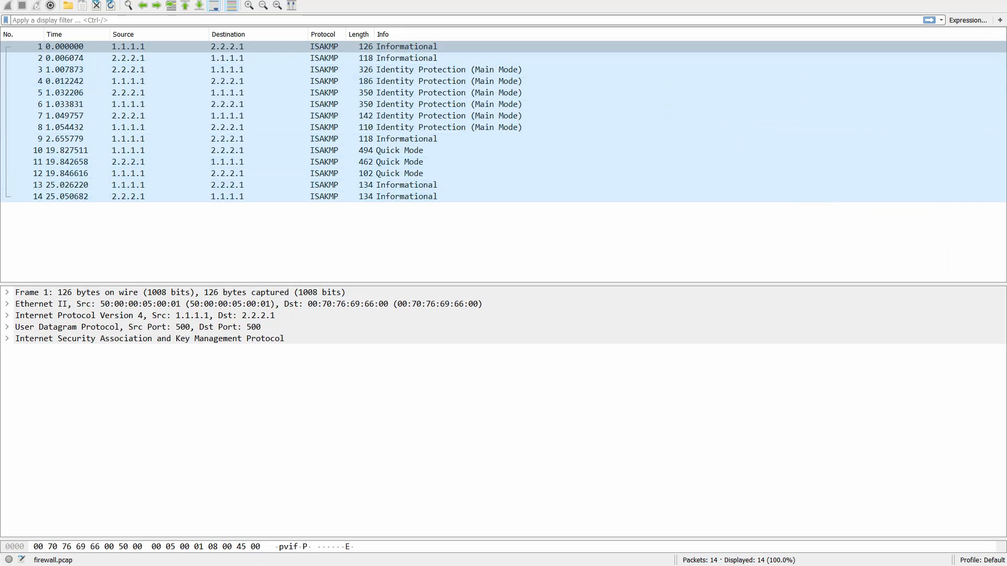
mouse_move(528, 71)
left_mouse_down()
mouse_move(546, 66)
mouse_move(524, 79)
mouse_move(534, 110)
left_mouse_up()
left_click_drag(527, 122, 533, 119)
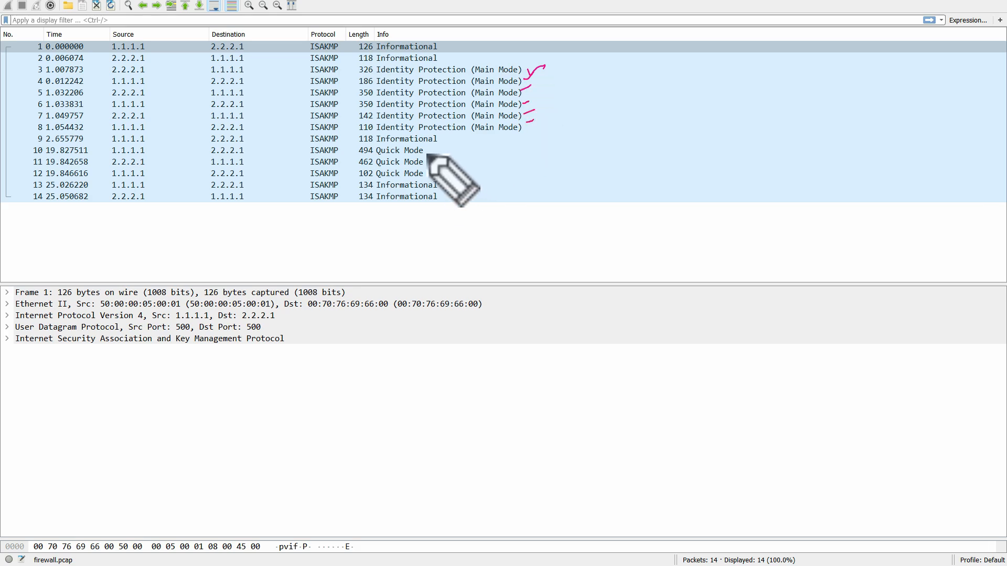
mouse_move(427, 153)
left_mouse_down()
mouse_move(437, 149)
mouse_move(437, 165)
left_mouse_up()
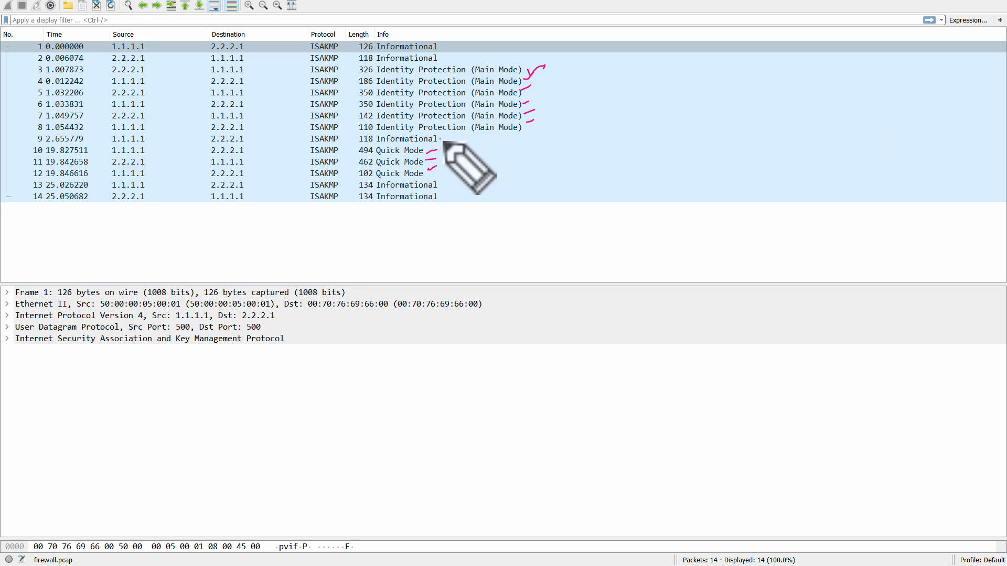
mouse_move(443, 140)
left_mouse_down()
mouse_move(451, 135)
mouse_move(444, 184)
mouse_move(459, 193)
left_mouse_up()
left_click_drag(448, 46, 461, 54)
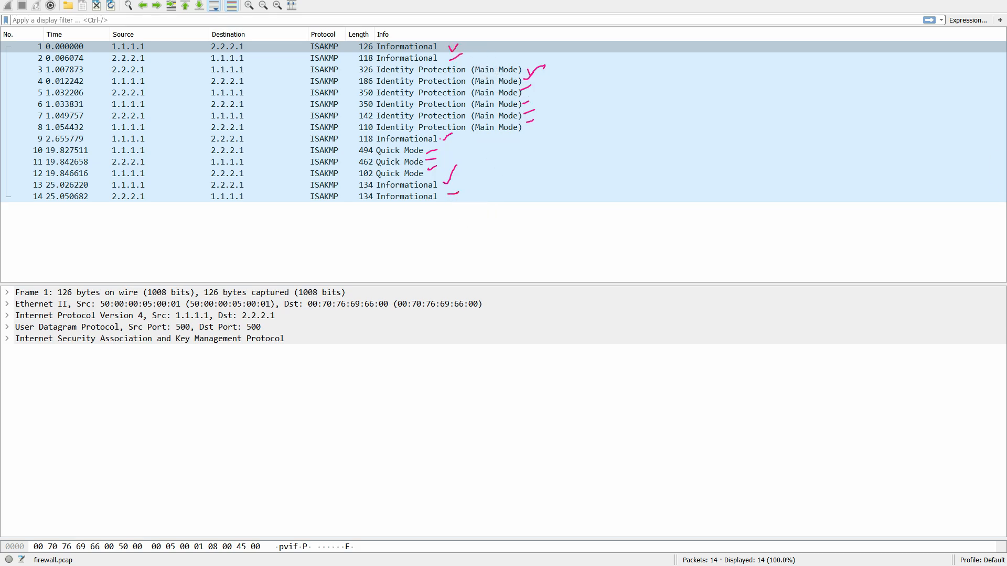
- Inspect the ISAKMP details of packet 3, the first Main Mode message, expanding its Security Association payload and Situation field
left_click(436, 70)
left_click(7, 339)
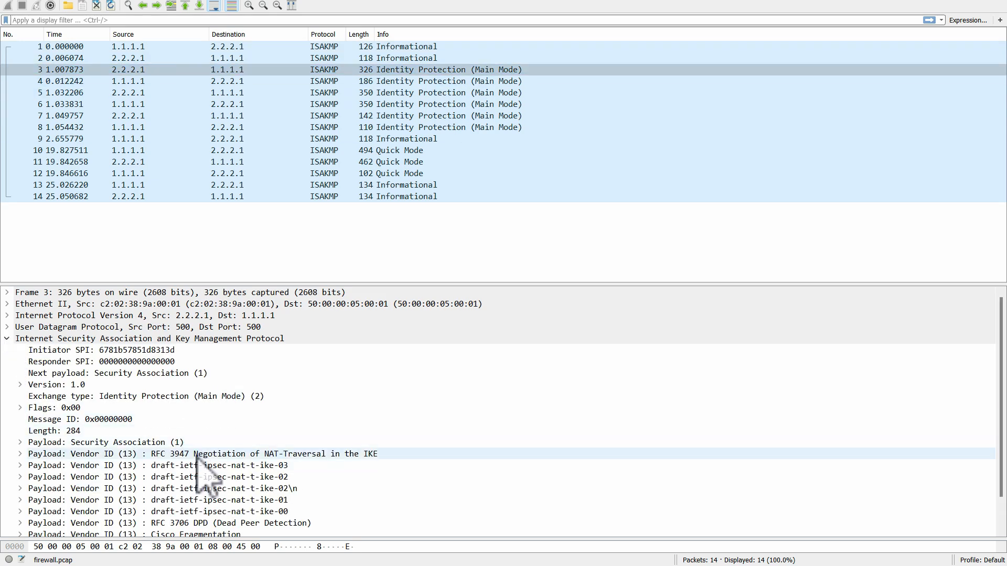
left_click(20, 442)
left_click(20, 442)
left_click(20, 442)
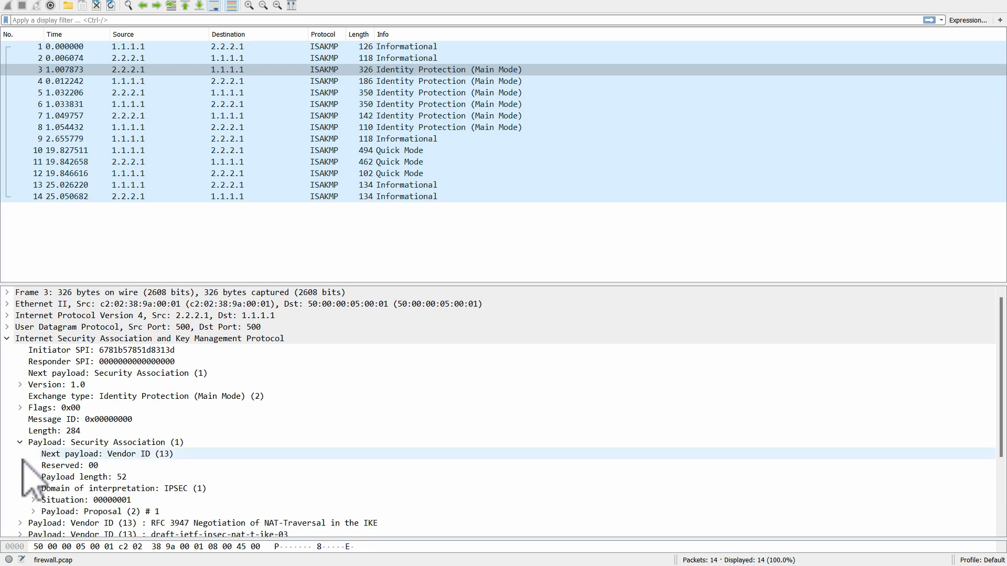
left_click(32, 500)
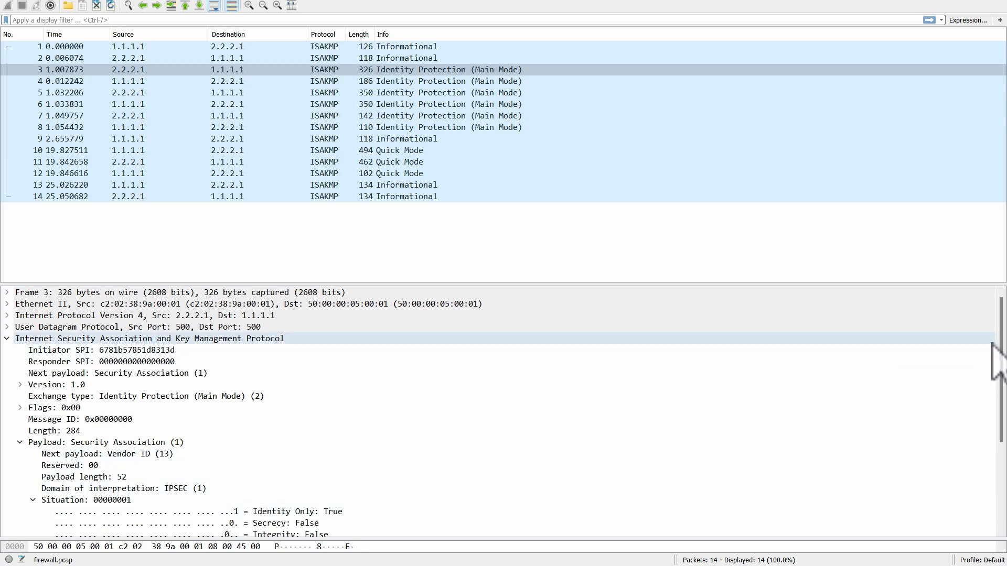
- Examine packet 3's Vendor ID payloads for RFC 3947 NAT-Traversal and the draft-ietf-ipsec-nat-t-ike-03 and -02 entries
scroll(981, 432, "down", 4)
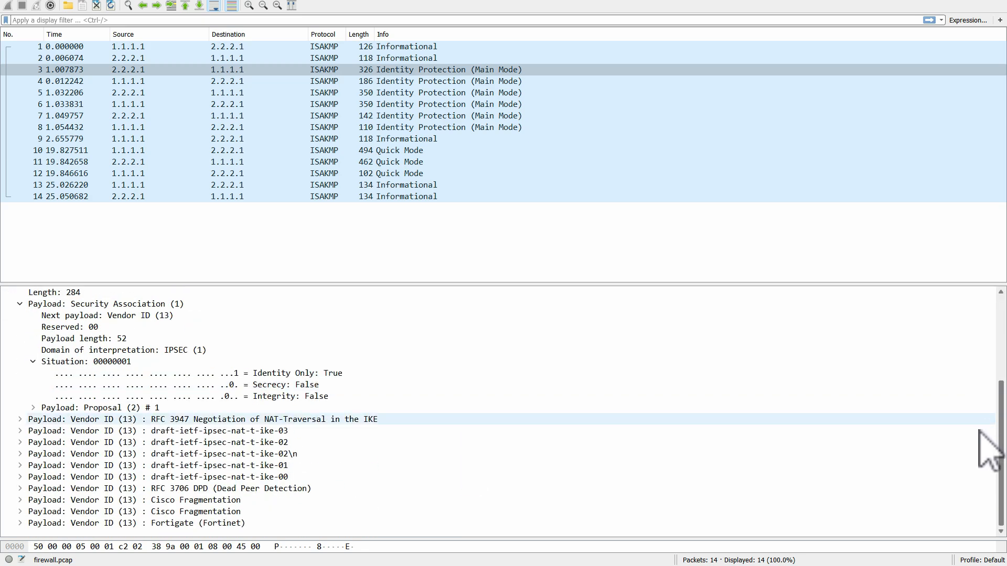
left_click(20, 419)
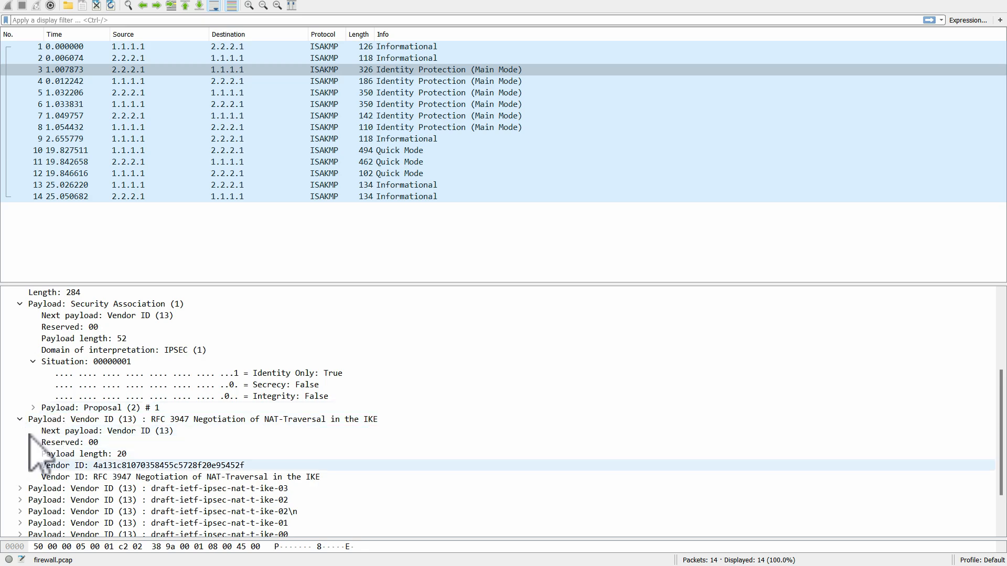
left_click(20, 488)
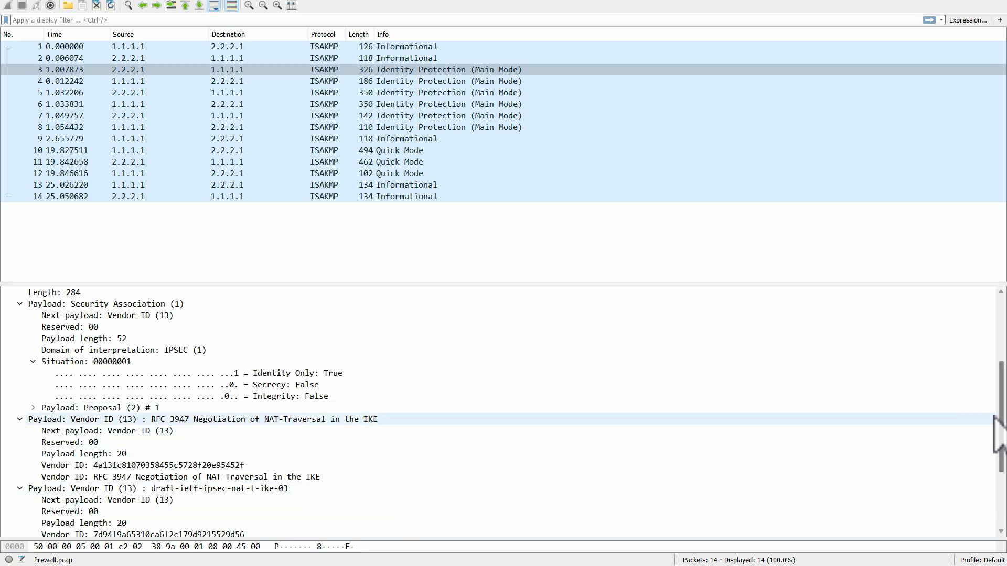
scroll(986, 430, "down", 3)
left_click(21, 442)
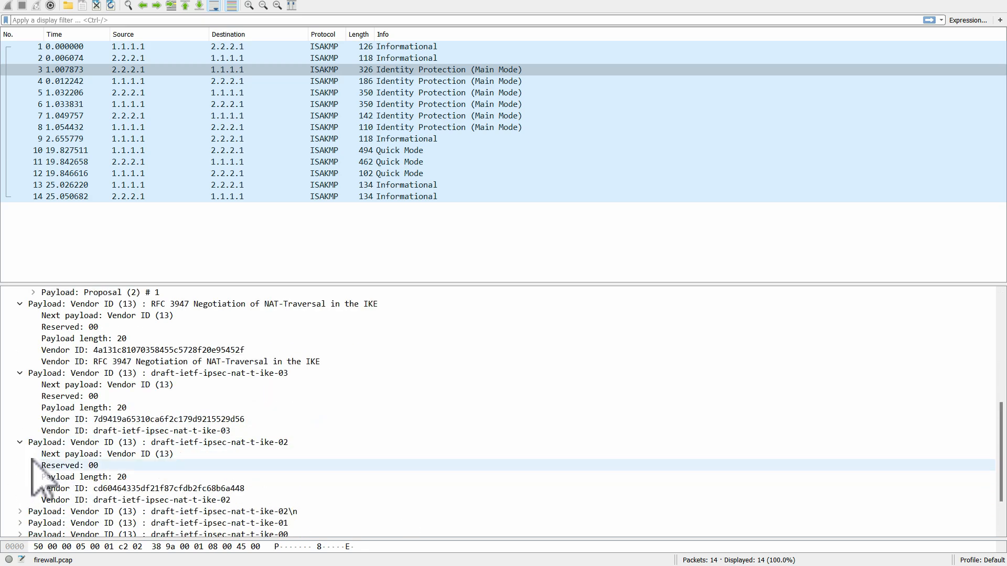
left_click(21, 511)
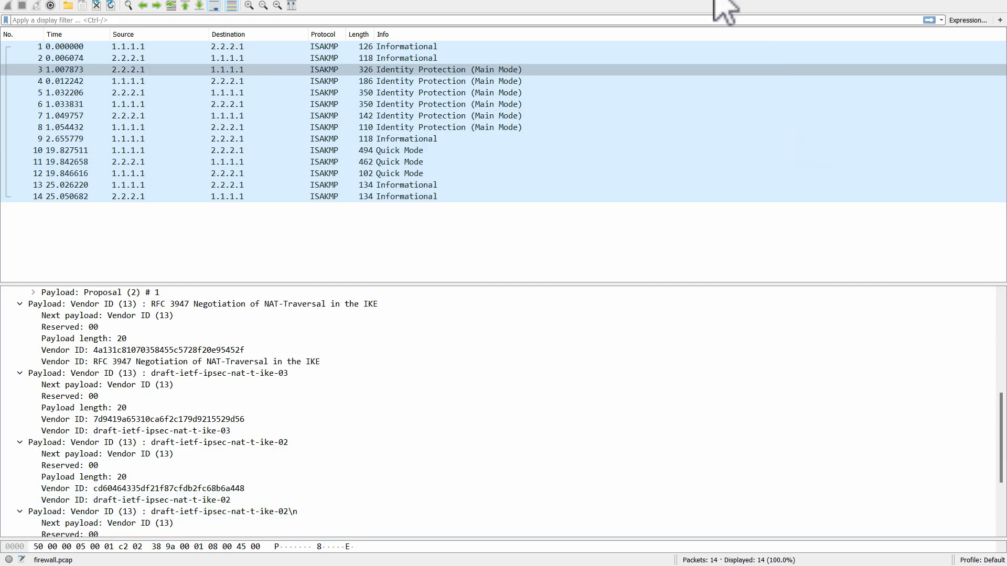
- Restore the Wireshark window to a smaller size and inspect Main Mode packets 7 and 5
left_click_drag(676, 0, 639, 145)
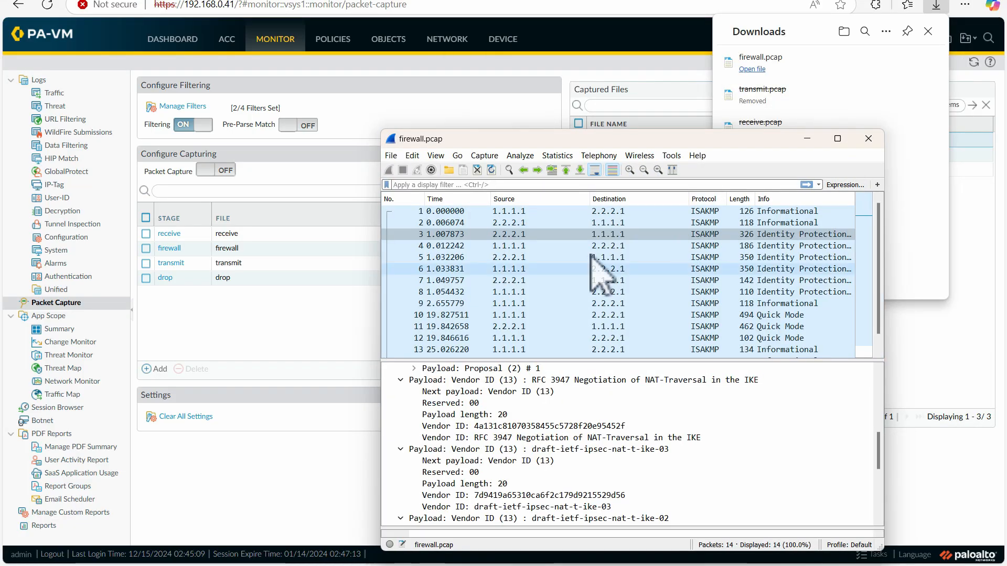
scroll(823, 353, "down", 1)
left_click(811, 269)
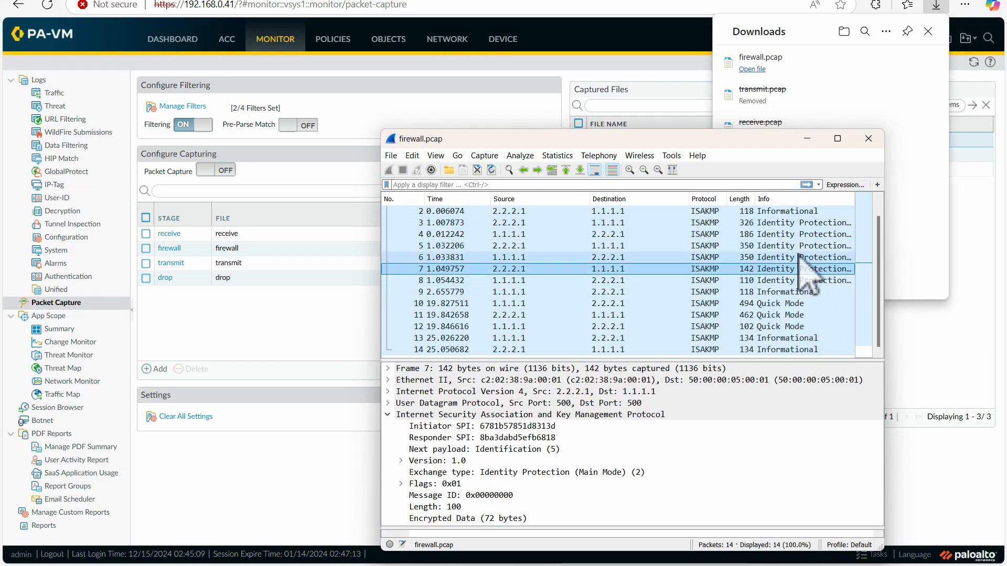
left_click(796, 247)
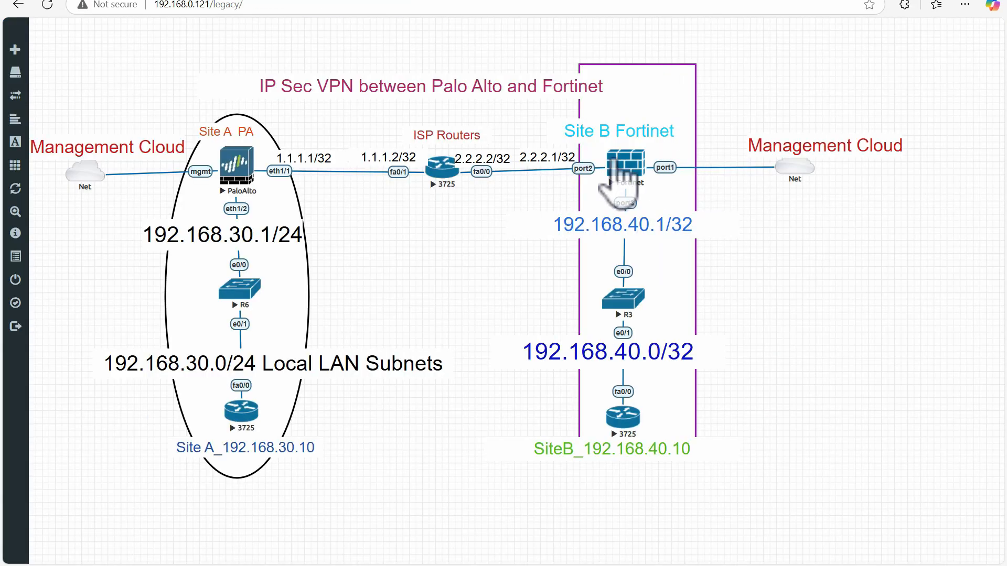
- In the lab topology, show the Fortinet node's capture ports and choose port3, then return to the PA-VM Packet Capture page
right_click(623, 162)
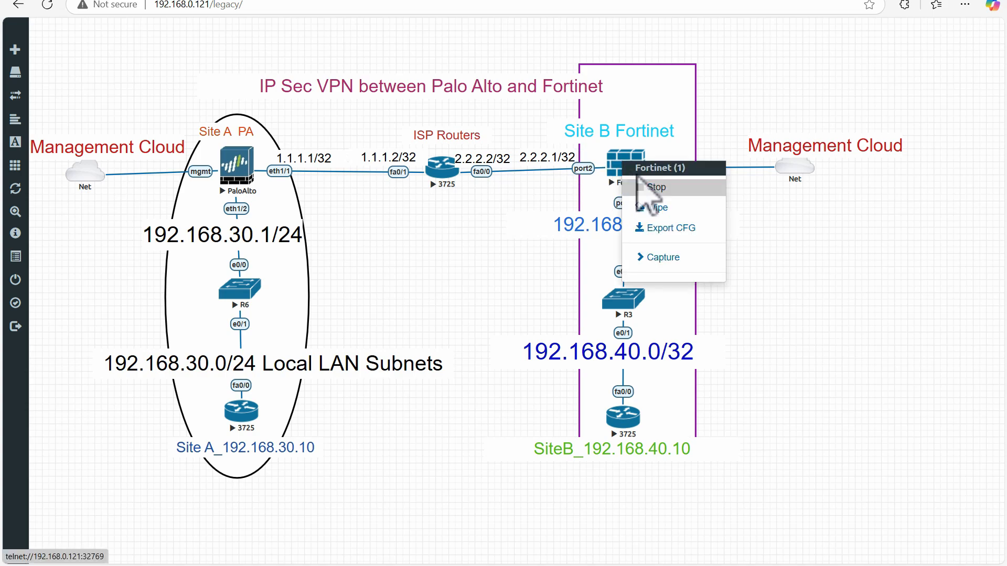
left_click(655, 258)
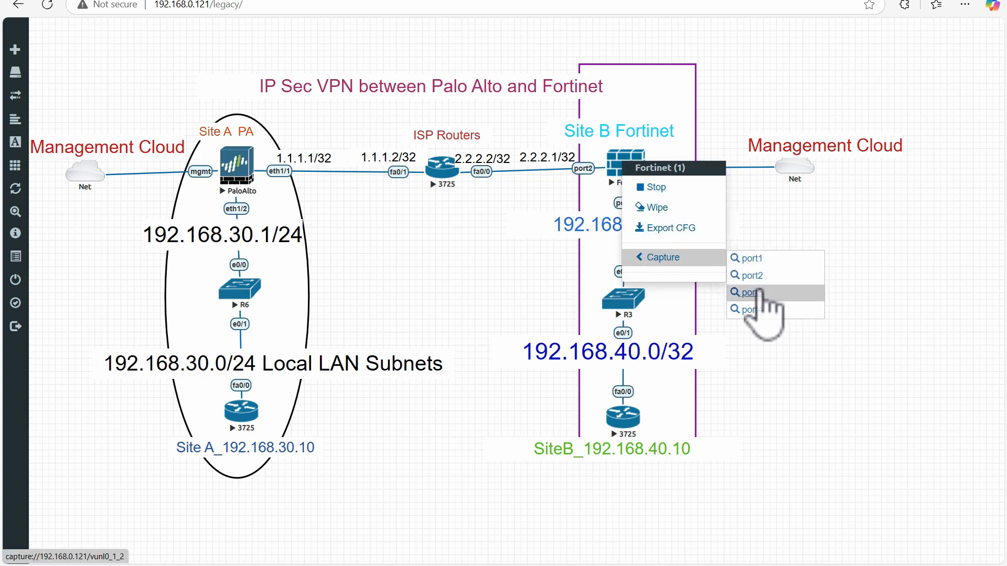
left_click(756, 292)
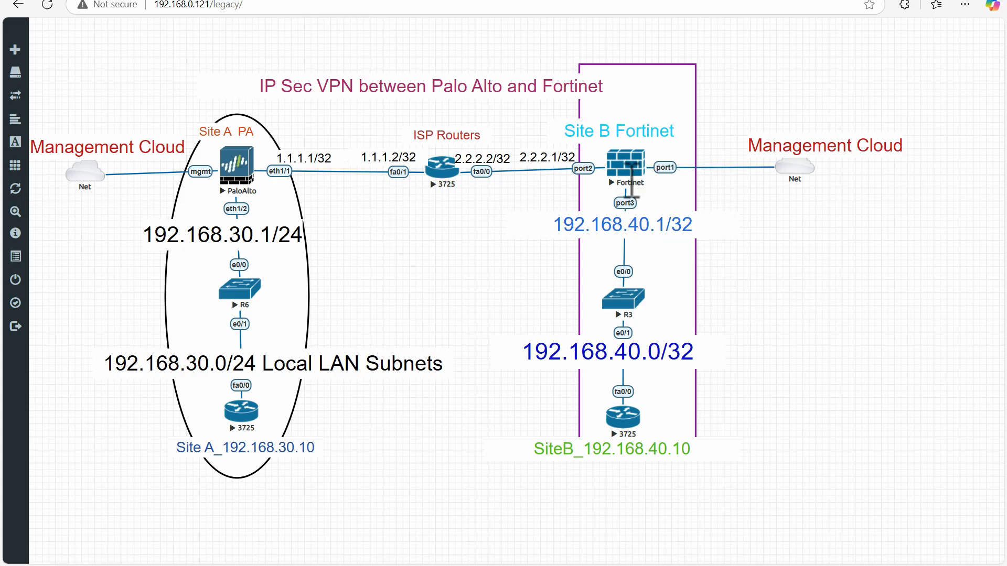
left_click(285, 1)
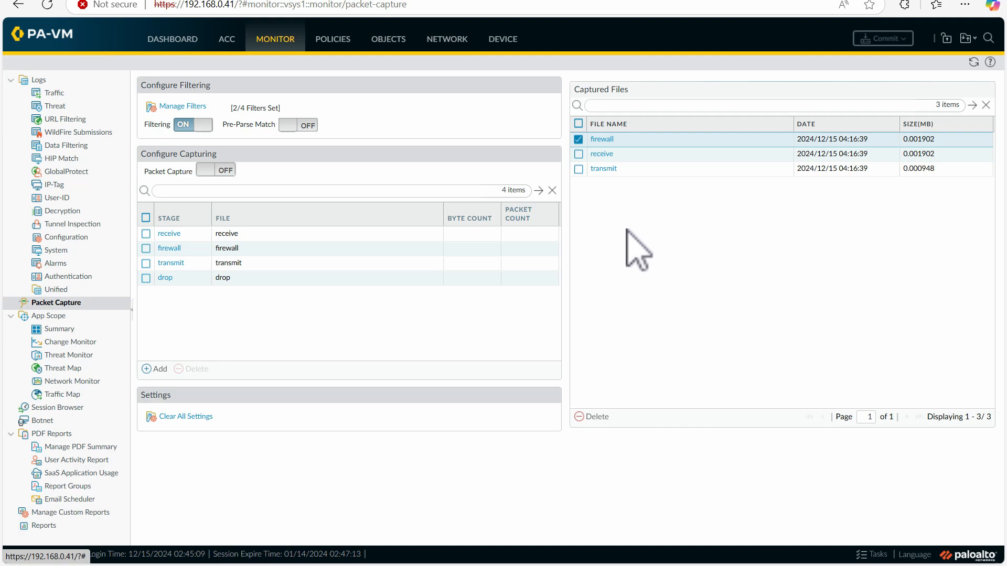
- Download the captured receive file from the firewall and open receive.pcap in Wireshark
left_click(601, 155)
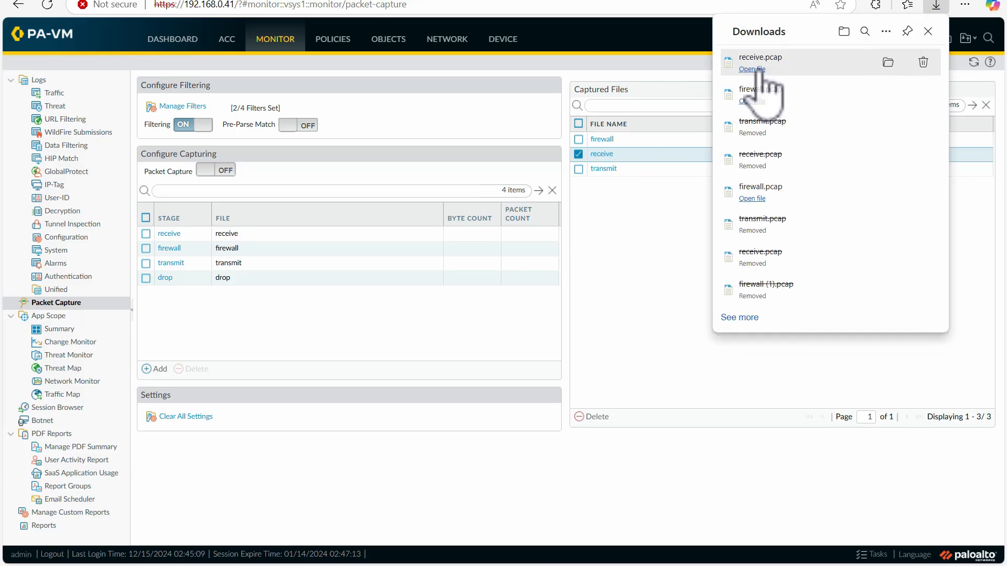
left_click(760, 70)
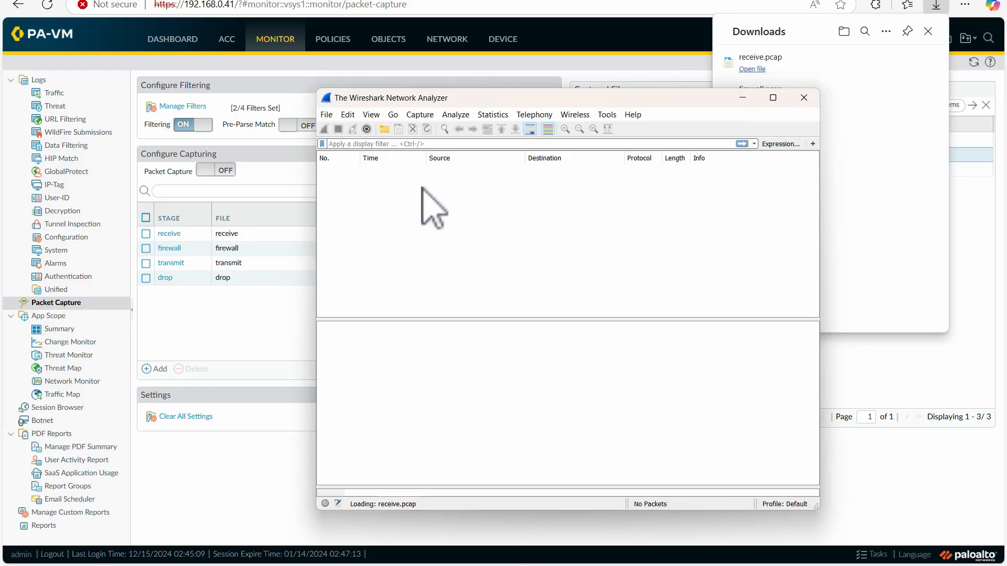
- Examine the ESP packets 13 to 16 that follow the Quick Mode exchange in receive.pcap
scroll(802, 236, "down", 2)
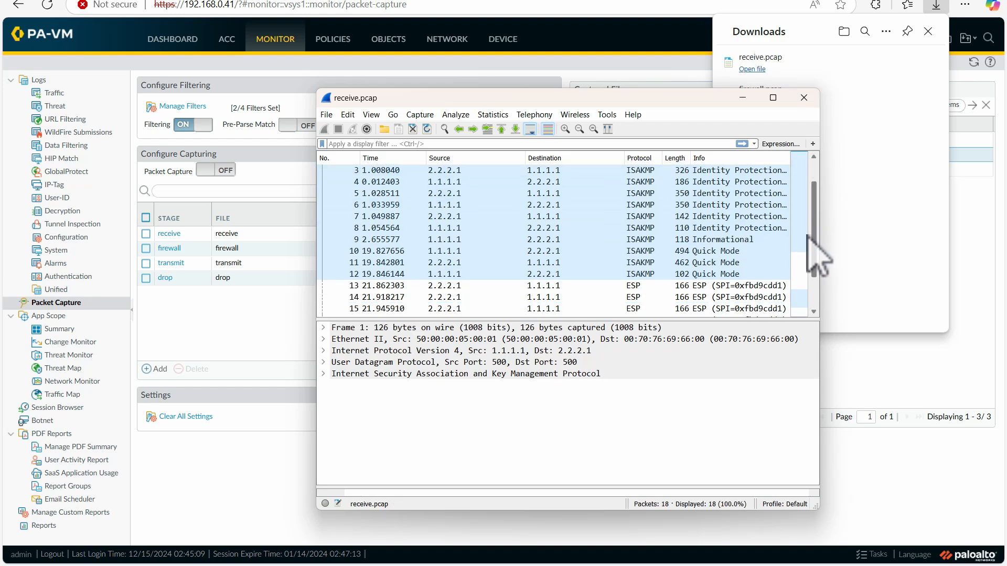
left_click(632, 263)
left_click(626, 284)
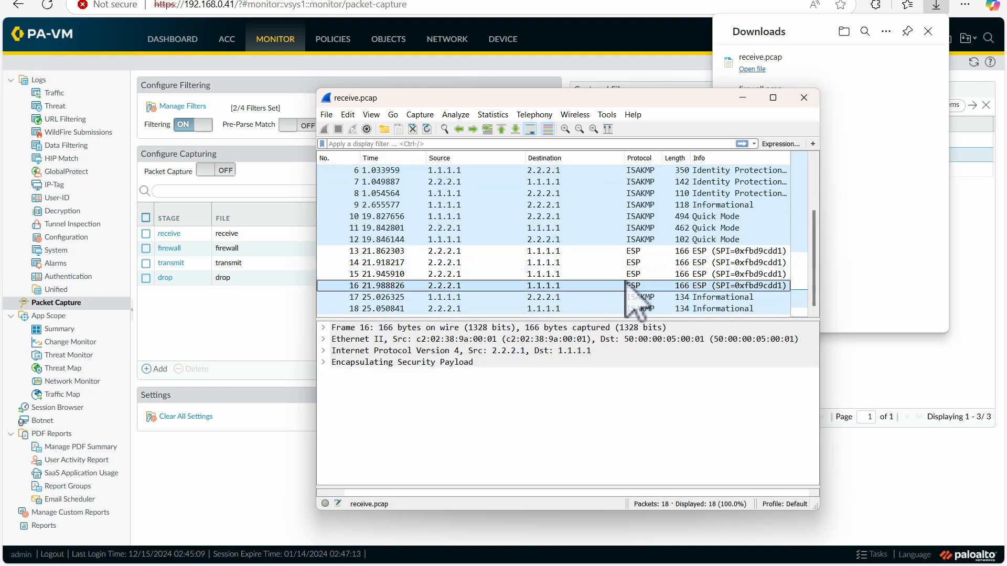
key("Up")
key("Up")
key("Up")
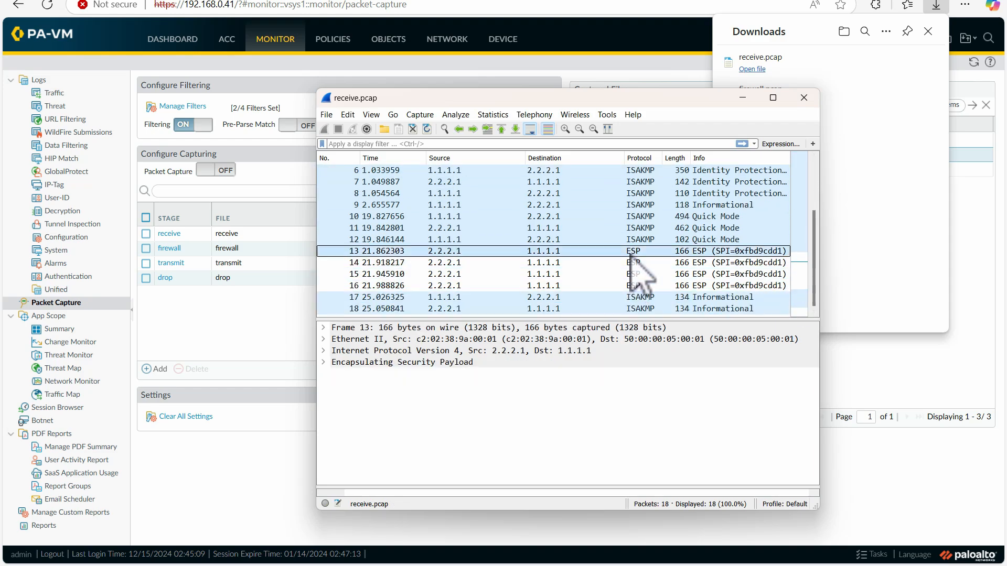
left_click(637, 285)
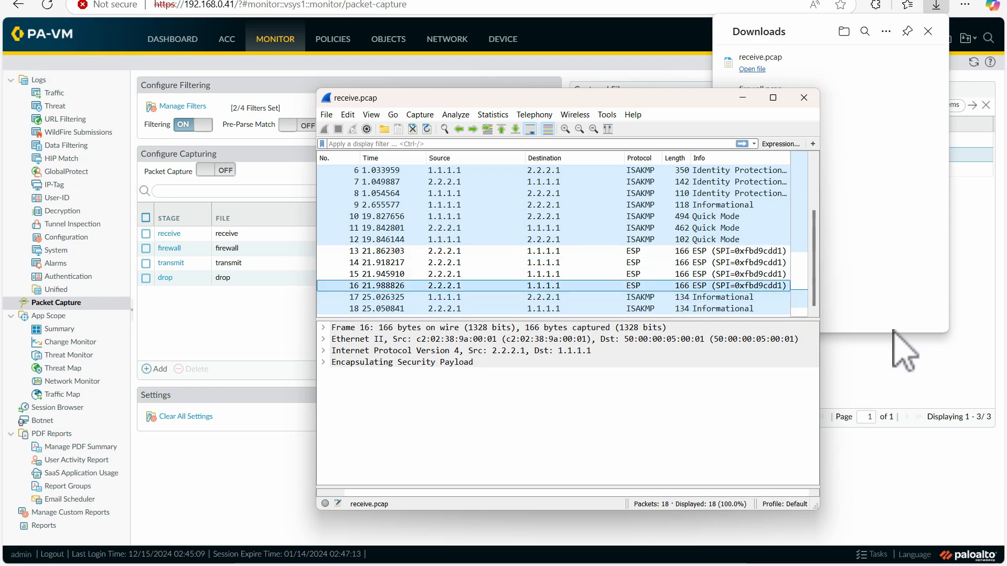
- Return to the PA-VM Packet Capture page, review the source and destination filters, and close them without changes
left_click(928, 374)
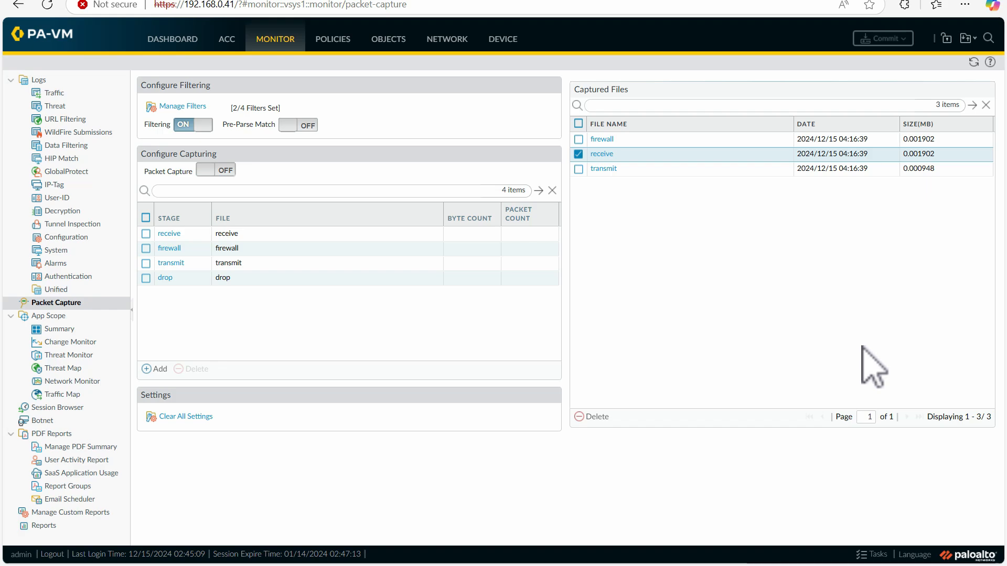
left_click(179, 107)
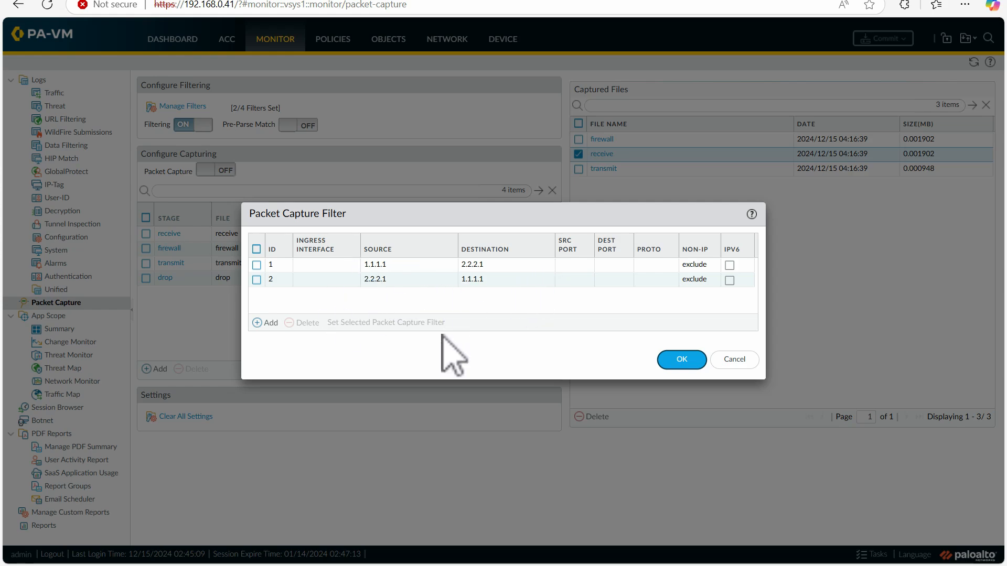
left_click(749, 368)
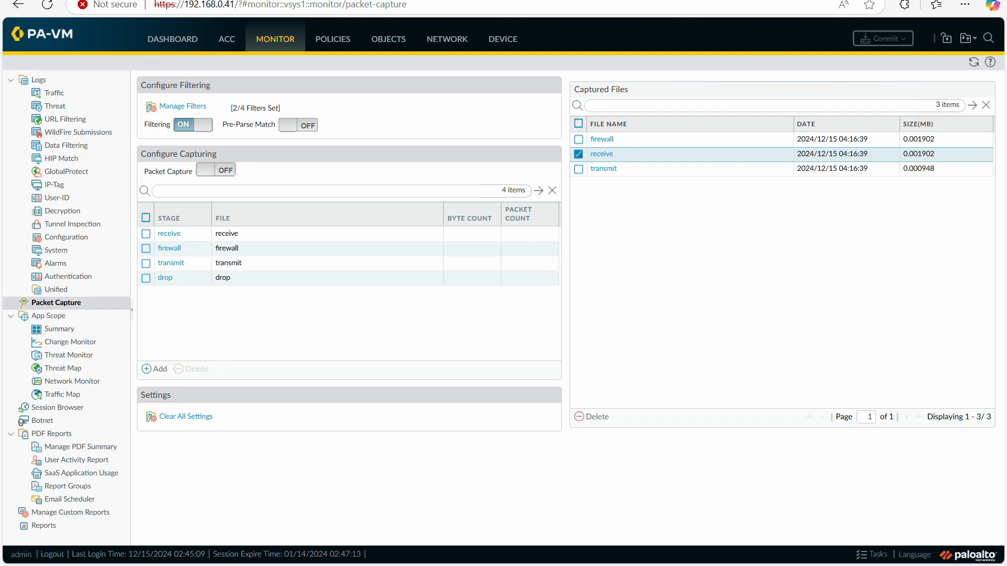
- Switch to the firewall's PuTTY session and highlight the clear vpn ipsec-sa tunnel Tunnel_with_Fortinet:Fortinet and clear vpn ike-sa gateway tunnel_with_Fortinet commands
mouse_move(505, 555)
left_click(460, 468)
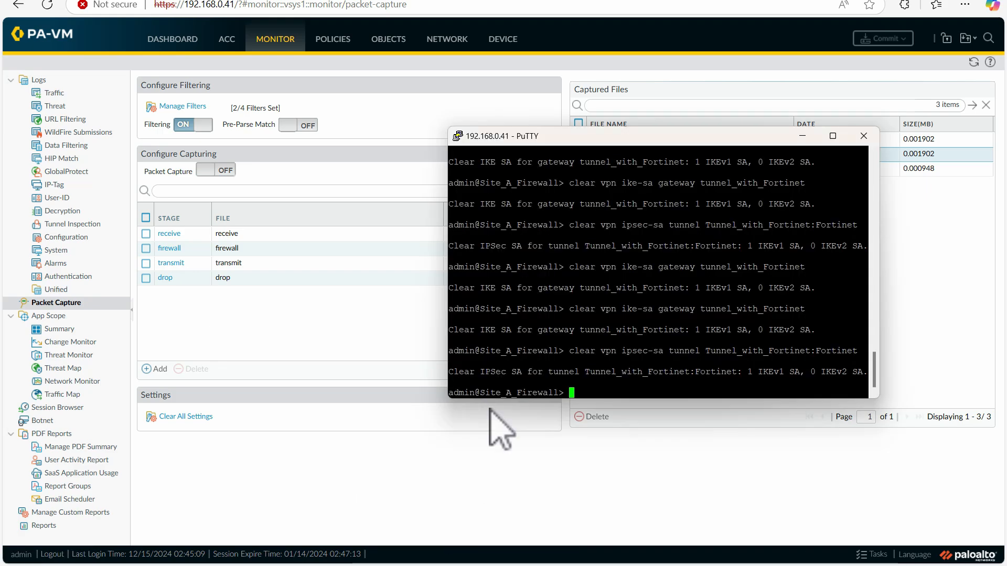
left_click_drag(564, 350, 821, 351)
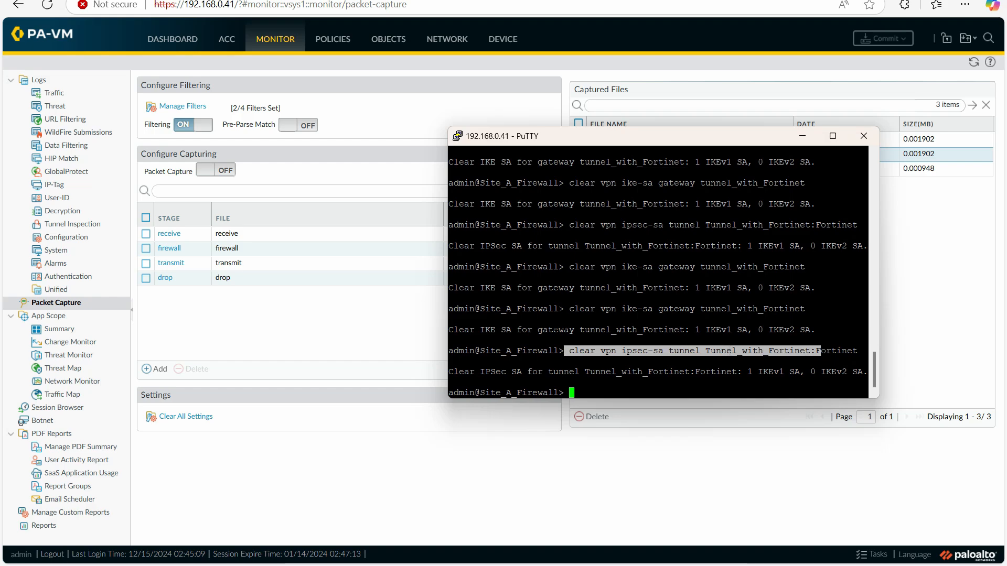
left_click_drag(565, 309, 812, 309)
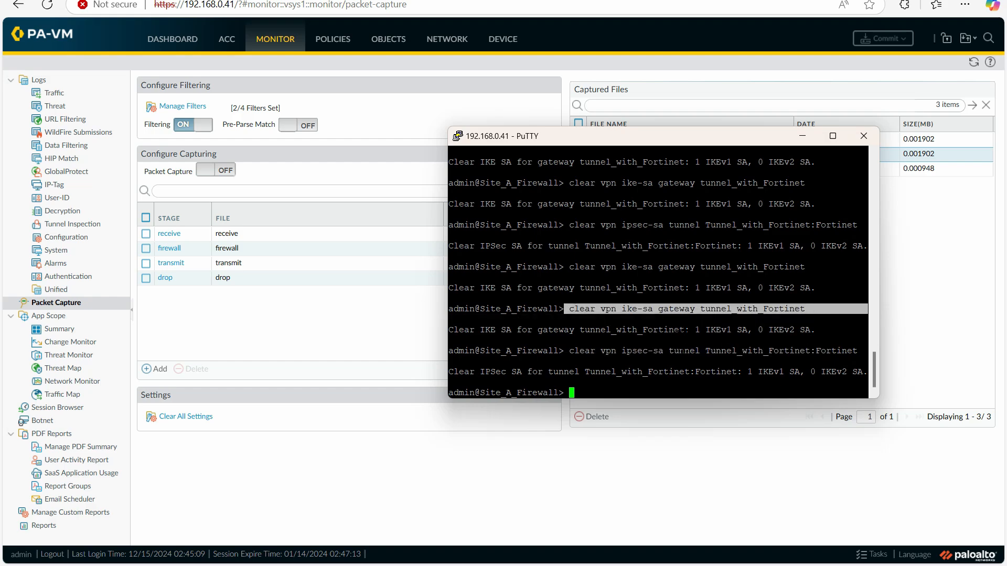